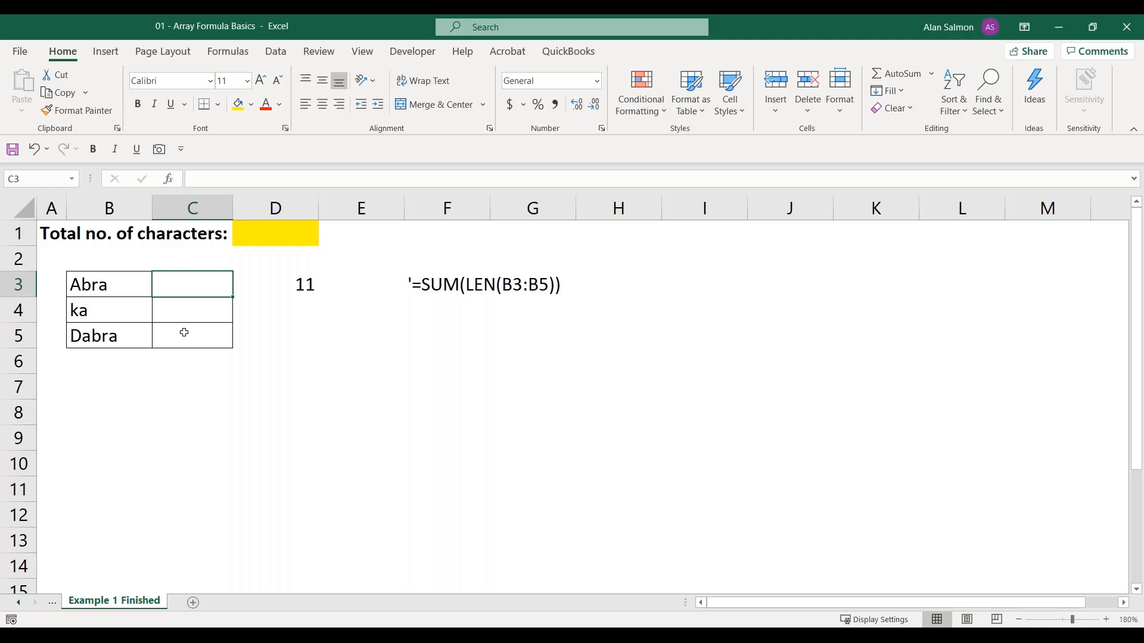
# Enter =LEN(B3) in C3 to count the characters of the first word and fill it down through C5
pyautogui.write('=le')
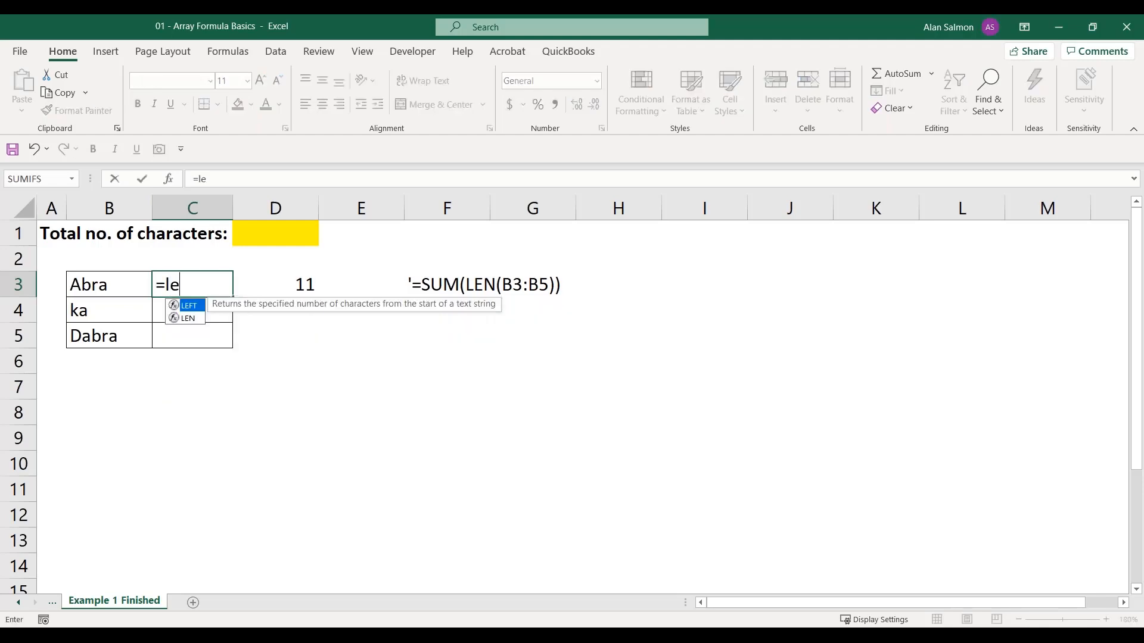
pyautogui.write('n(')
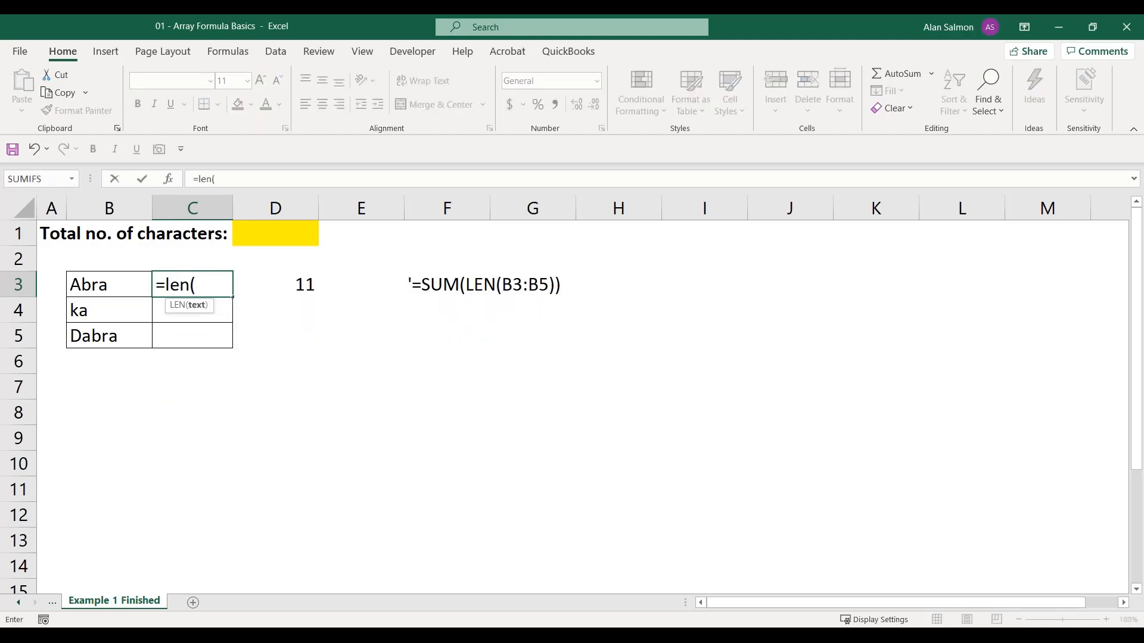
pyautogui.click(114, 293)
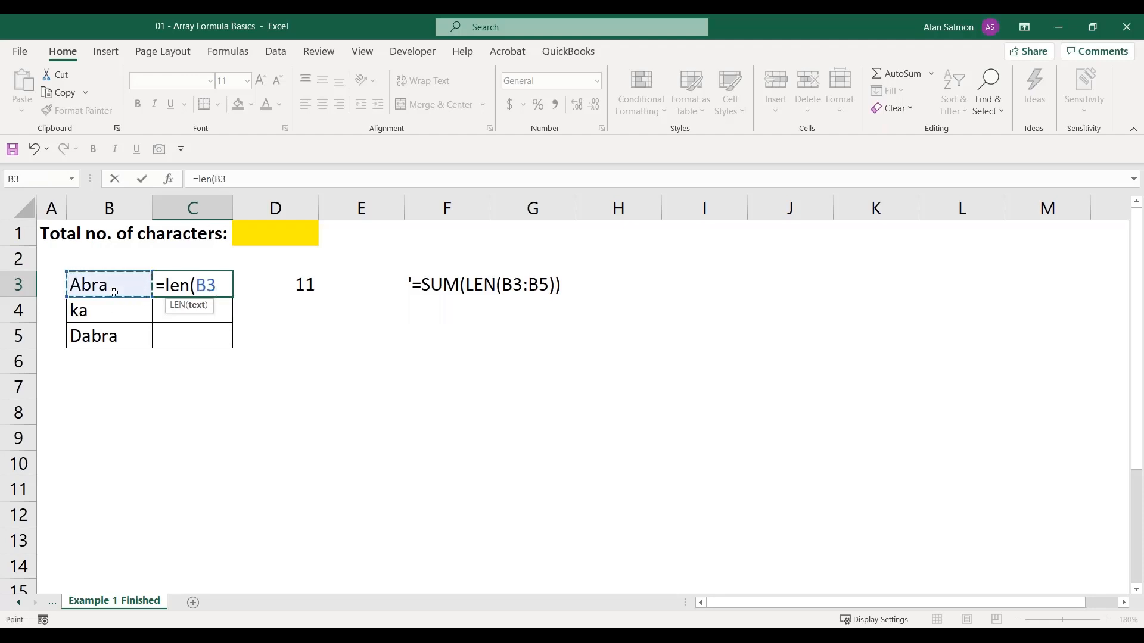
pyautogui.write(')')
pyautogui.press('Return')
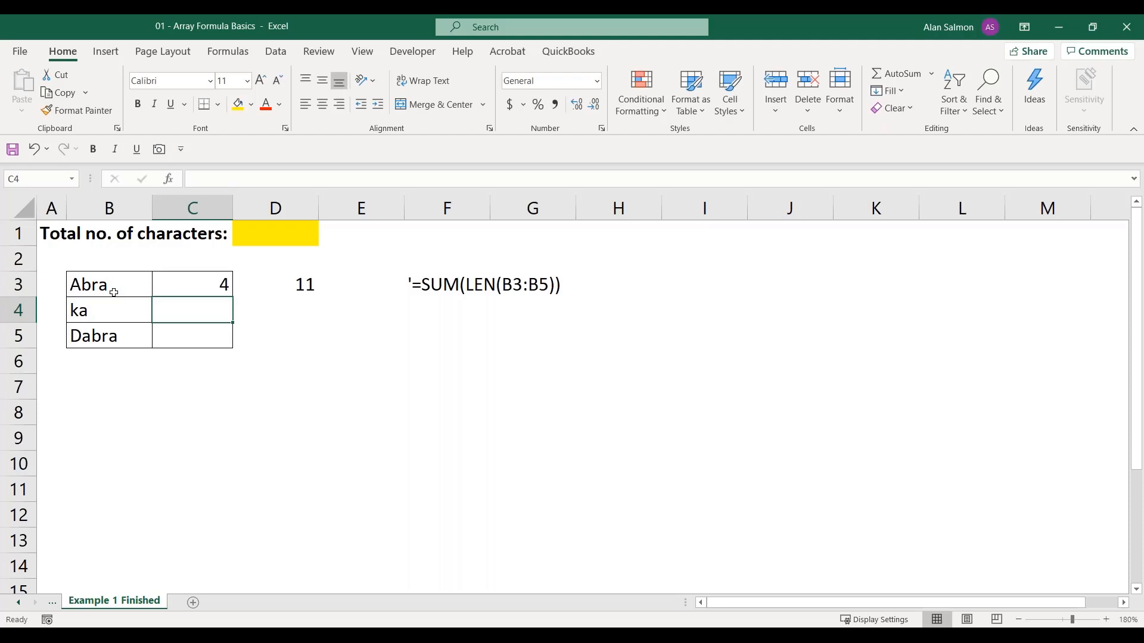
pyautogui.click(172, 284)
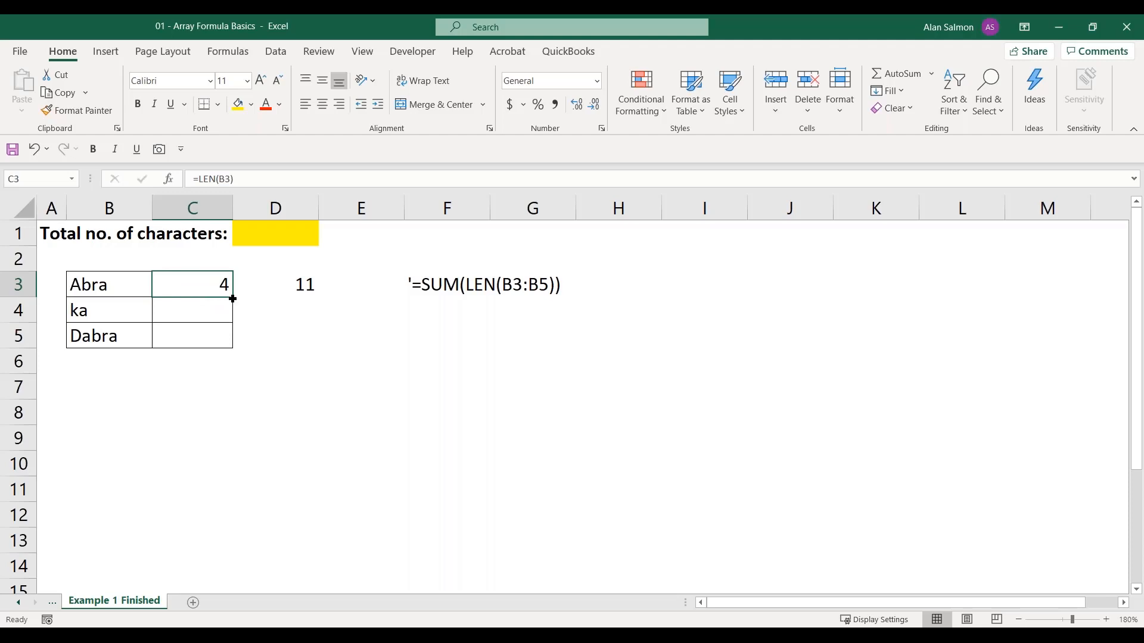
pyautogui.moveTo(232, 297); pyautogui.dragTo(232, 342)
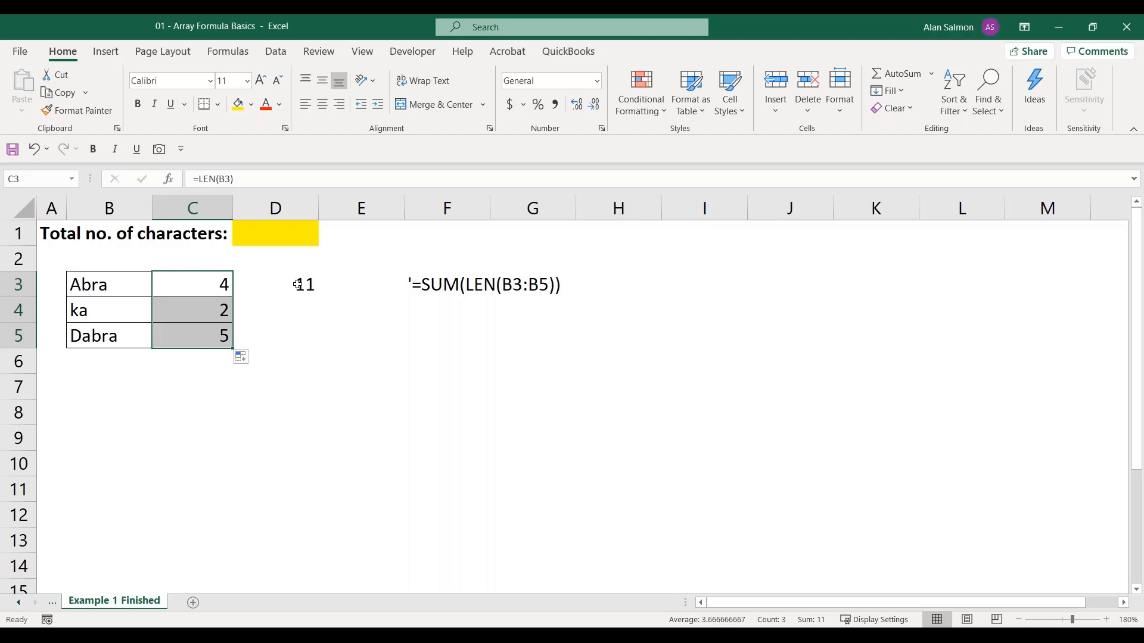
# Enter =SUM(LEN(B3:B5)) as an array formula in D1 for the total number of characters
pyautogui.click(285, 236)
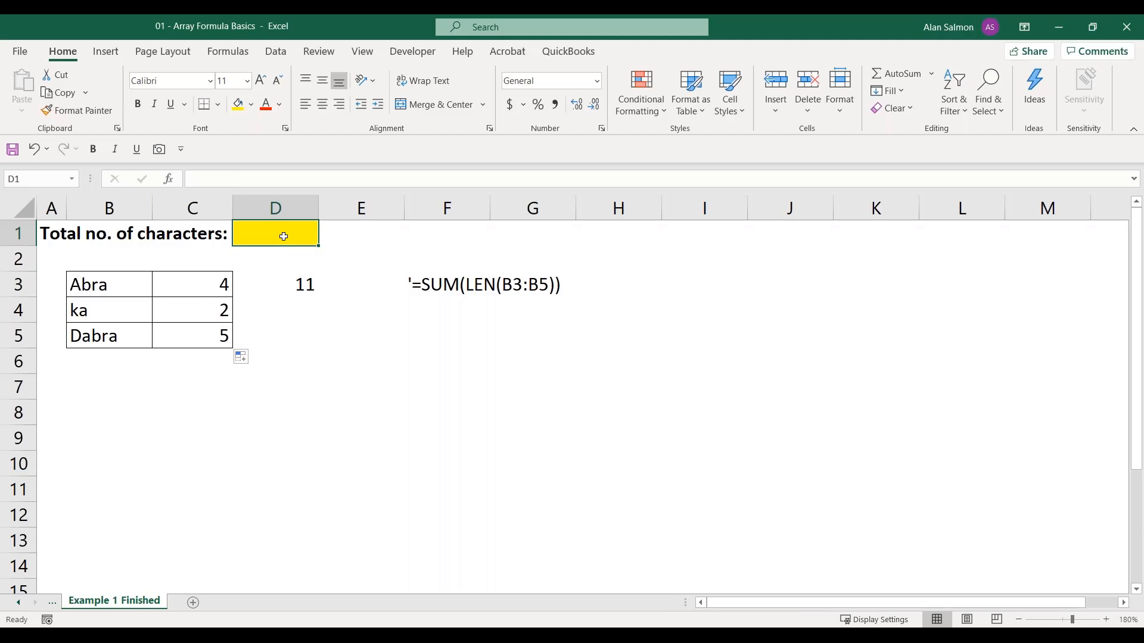
pyautogui.write('=sum')
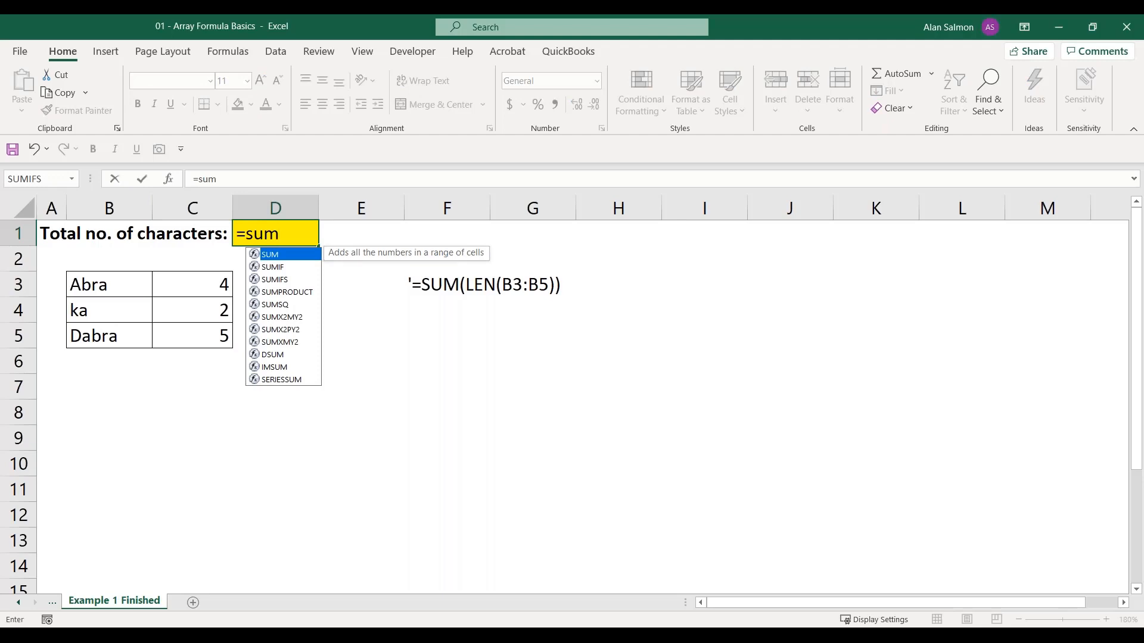
pyautogui.write('(')
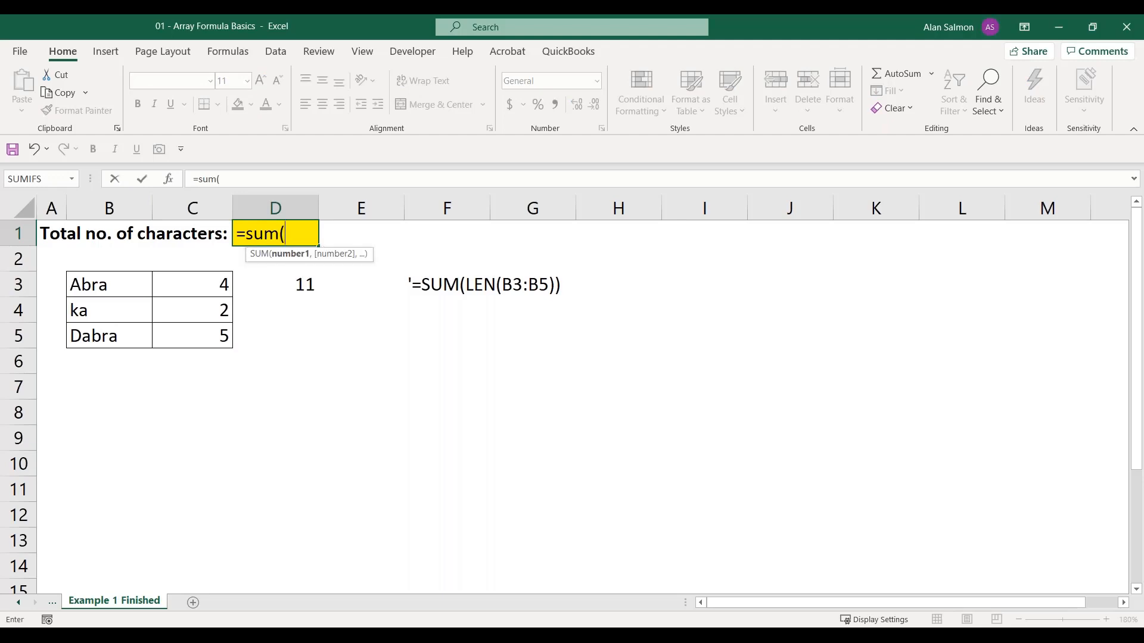
pyautogui.write('len')
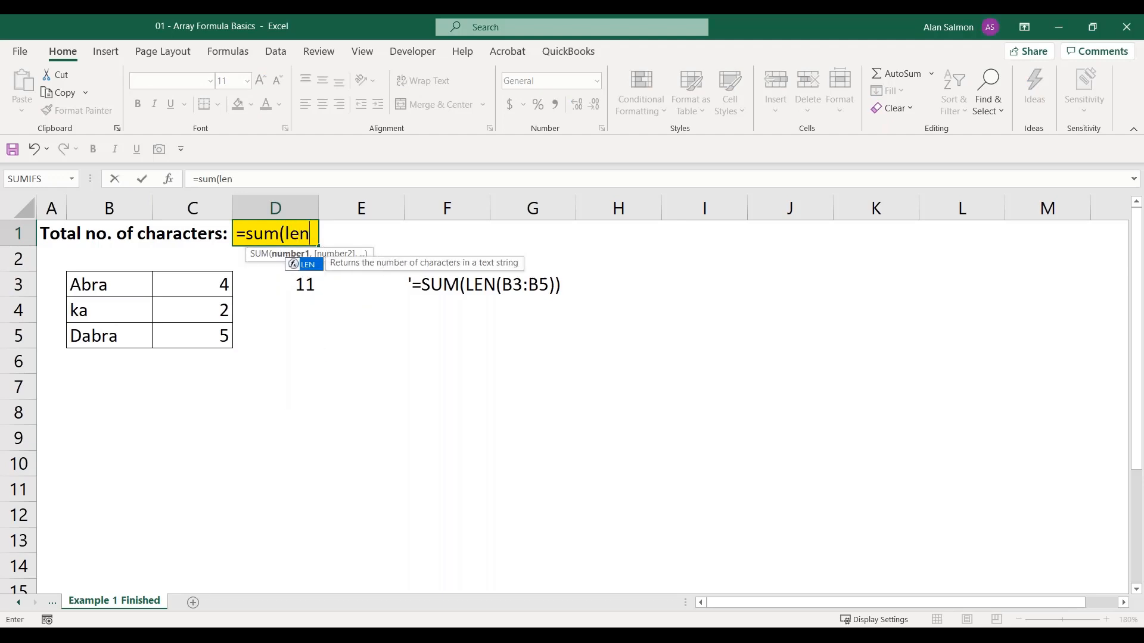
pyautogui.write('(')
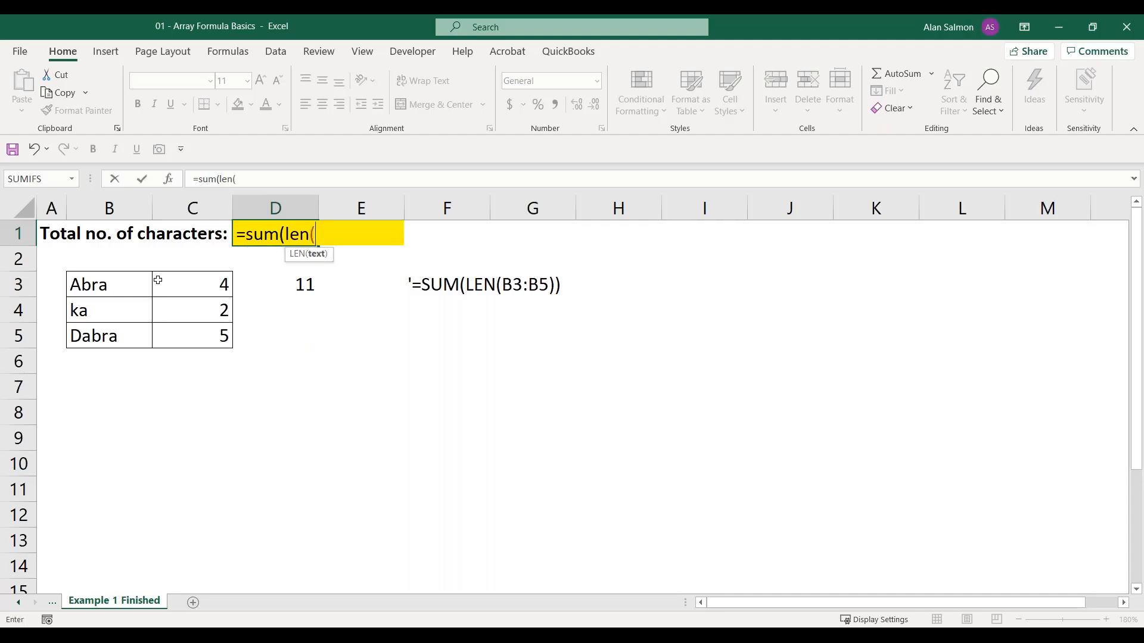
pyautogui.click(113, 284)
pyautogui.moveTo(113, 284); pyautogui.dragTo(110, 336)
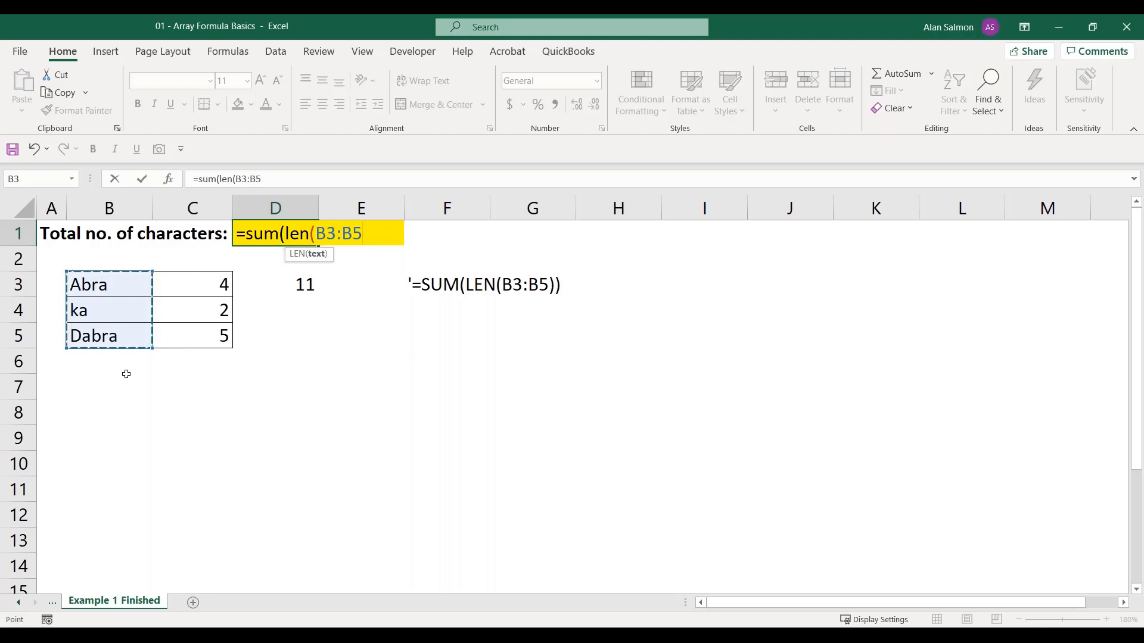
pyautogui.write(')')
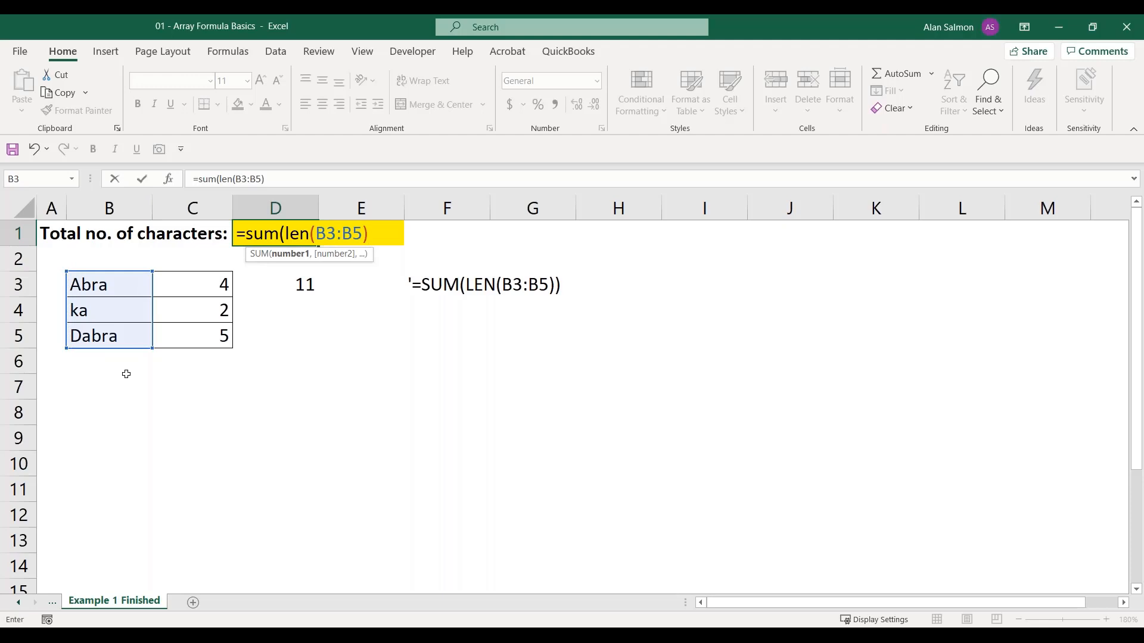
pyautogui.write(')')
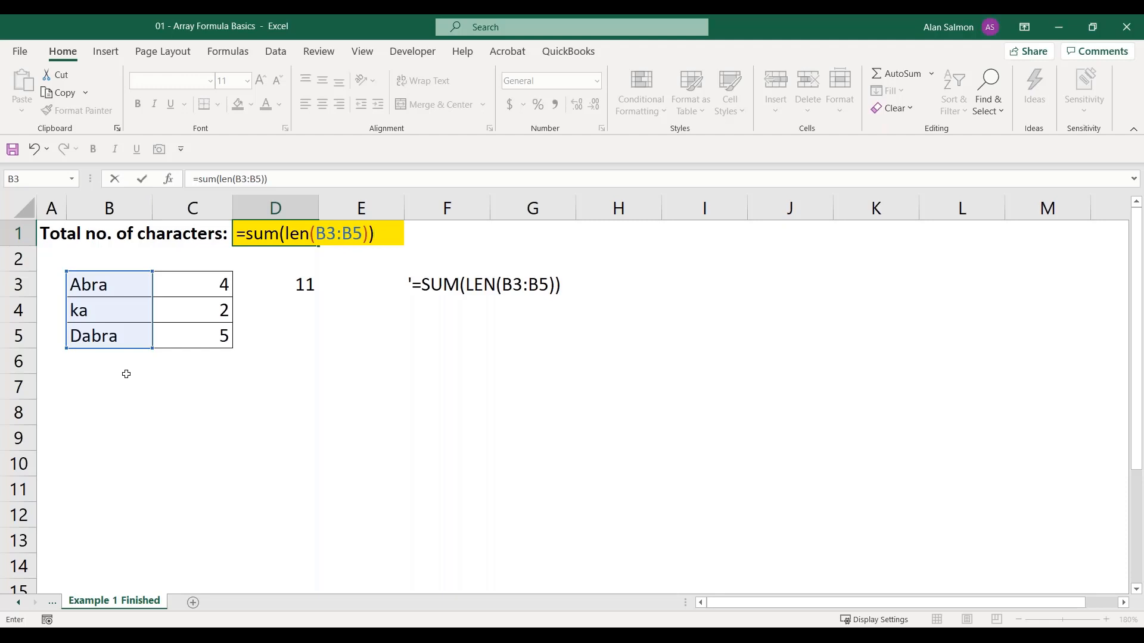
pyautogui.hotkey('ctrl', 'shift', 'Return')
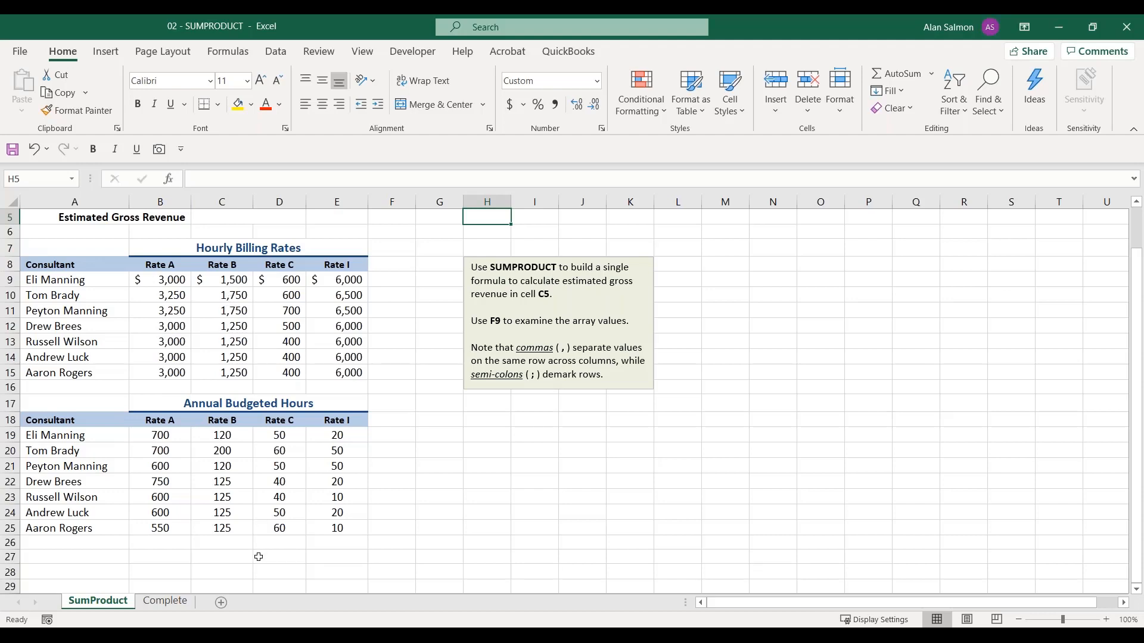
# Try to calculate the estimated gross revenue in C5 of the SumProduct sheet with =SUMPRODUCT(B9:E15*B19:E24)
pyautogui.click(240, 221)
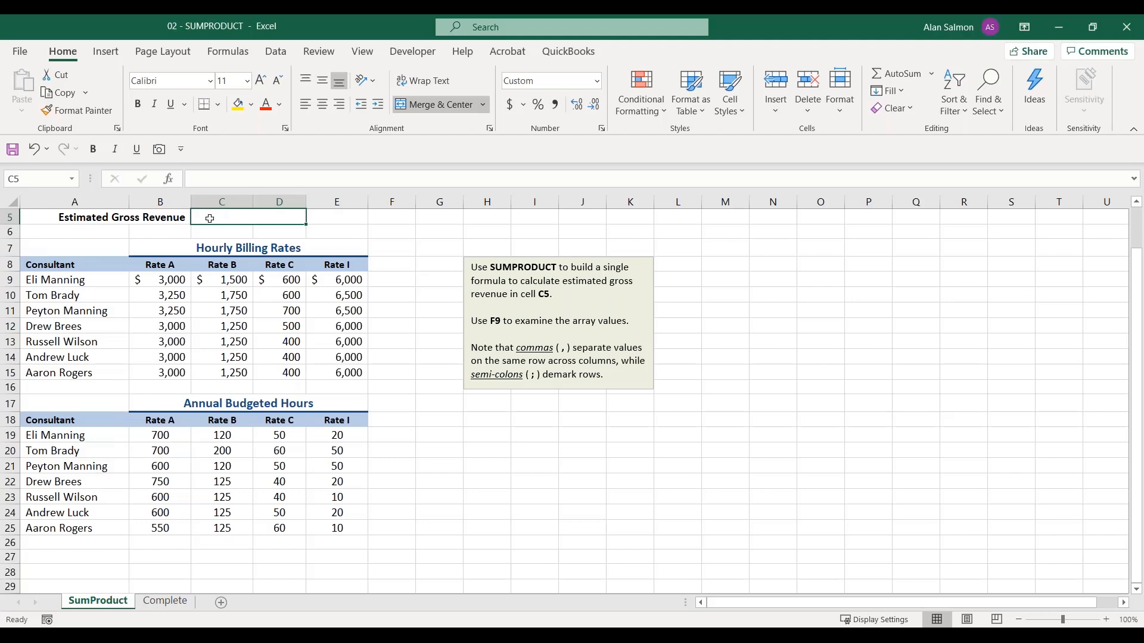
pyautogui.write('=s')
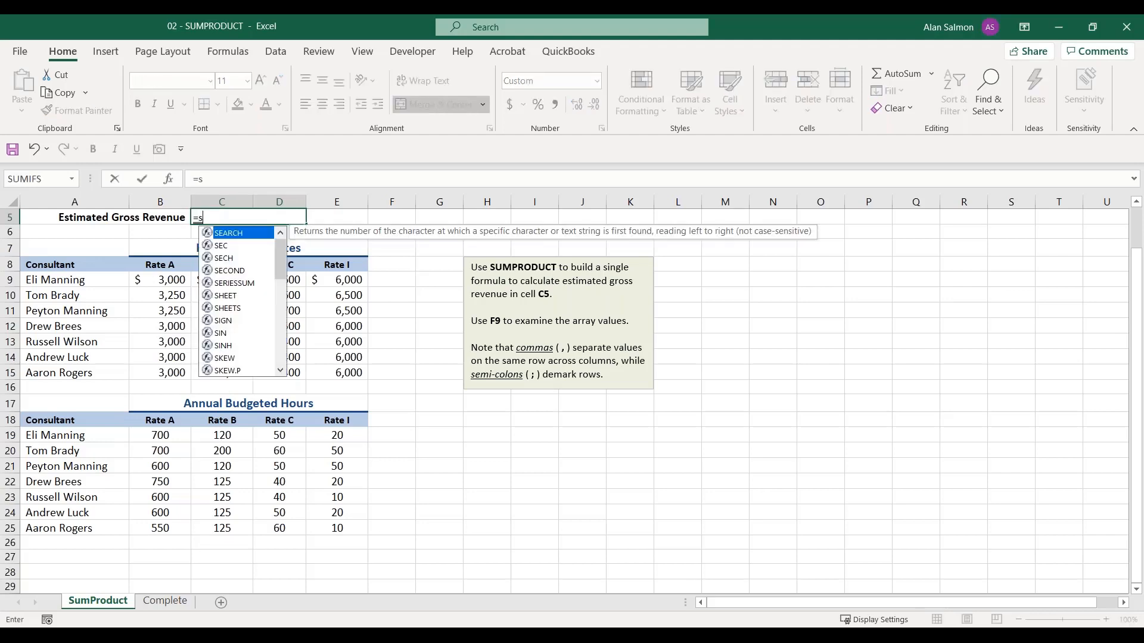
pyautogui.write('umproduct')
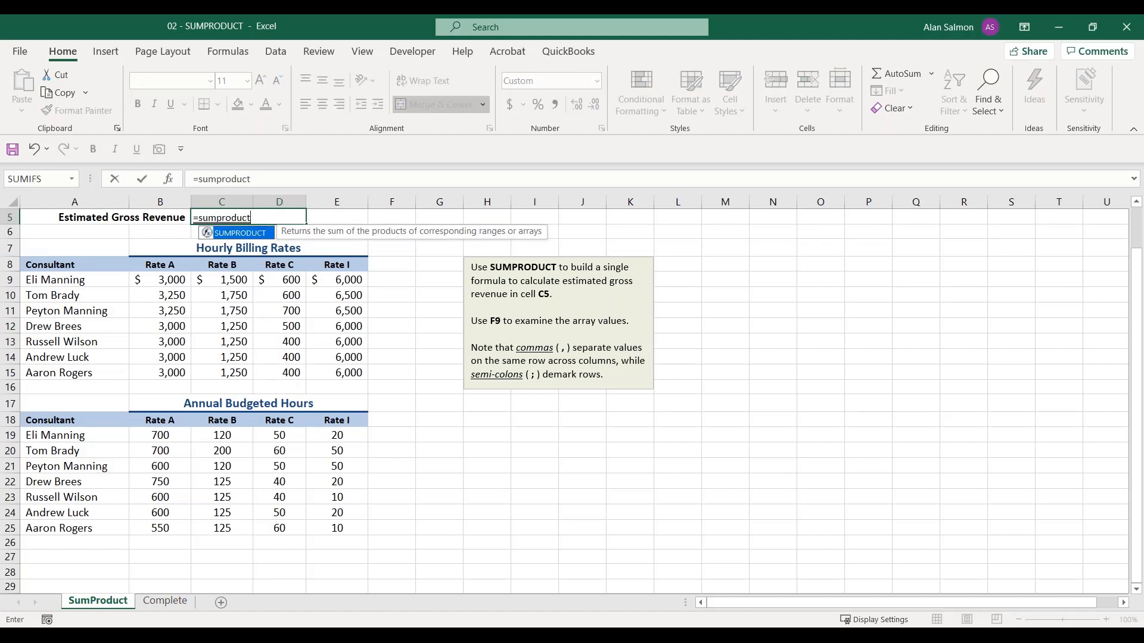
pyautogui.write('(')
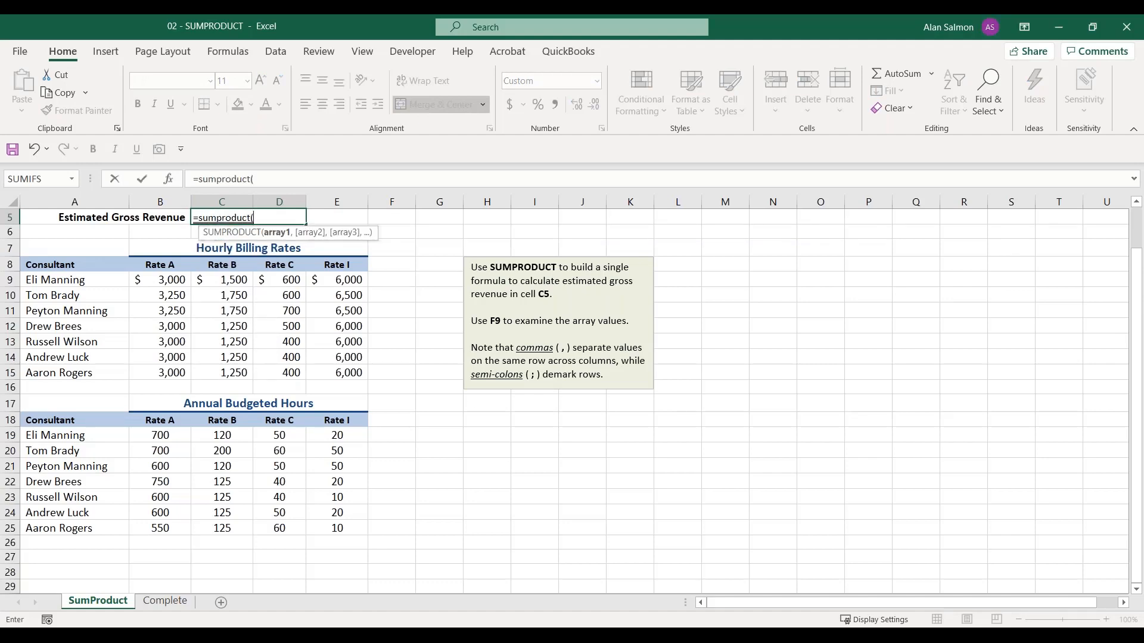
pyautogui.moveTo(156, 279); pyautogui.dragTo(314, 370)
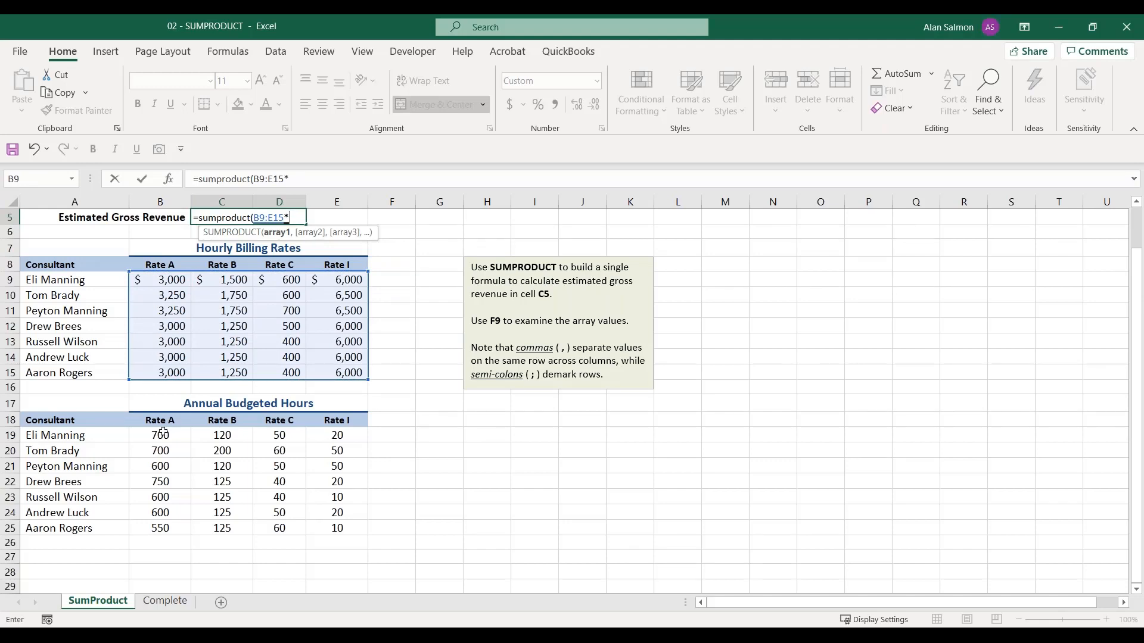
pyautogui.write('*')
pyautogui.moveTo(162, 432); pyautogui.dragTo(310, 525)
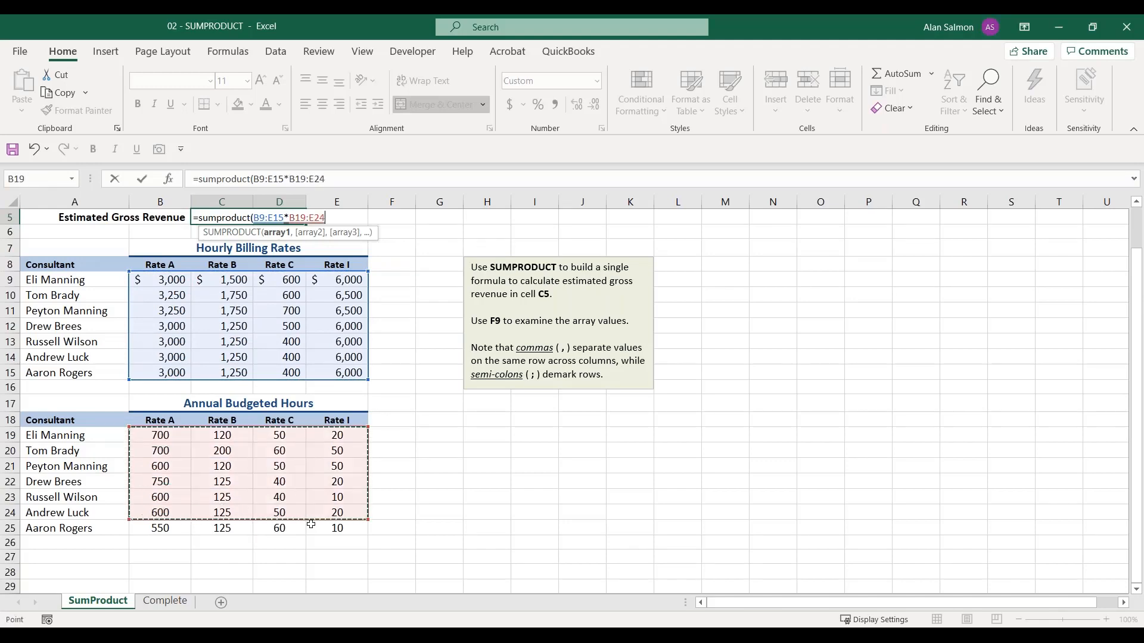
pyautogui.write(')')
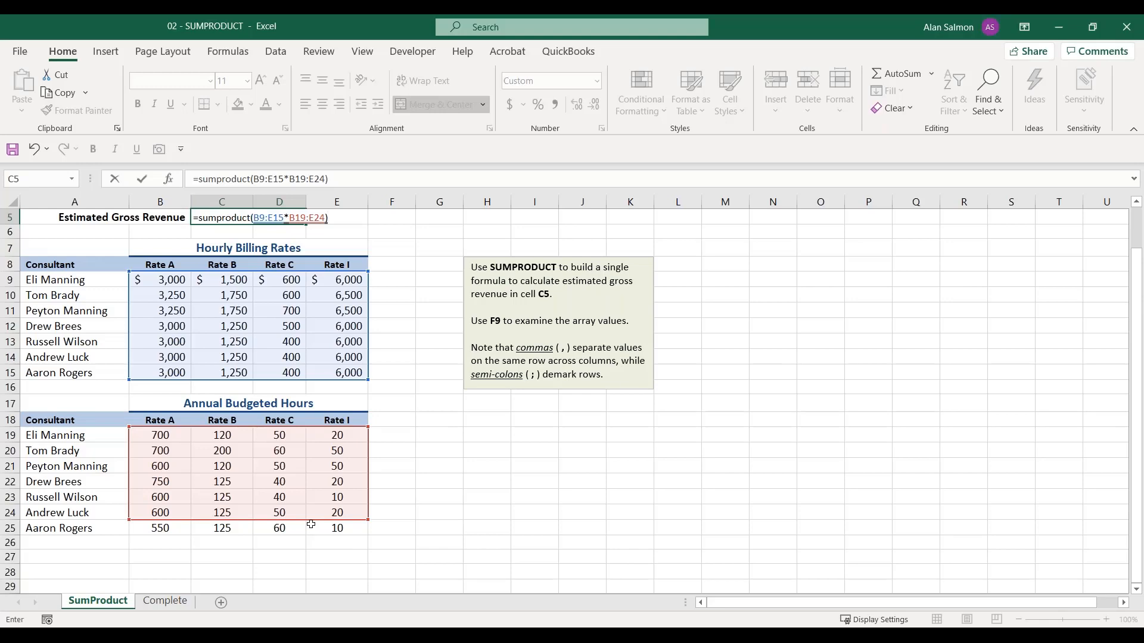
pyautogui.press('Escape')
# Open the Complete sheet to examine the finished estimated gross revenue formula in C5
pyautogui.click(165, 601)
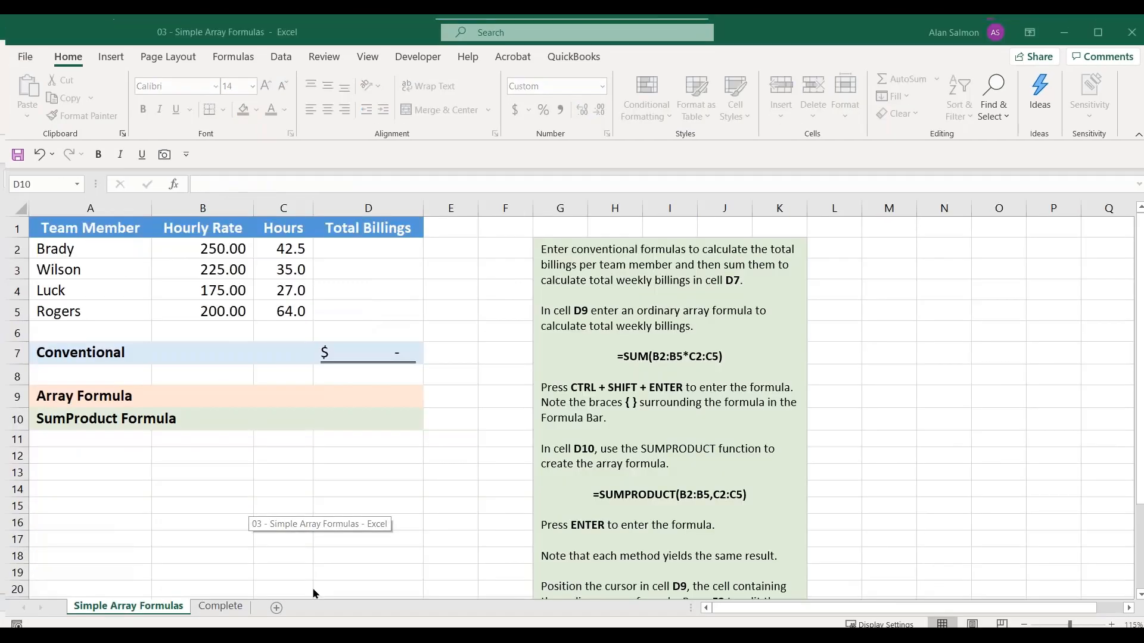
# In the 03 - Simple Array Formulas workbook, enter =B2*C2 in D2 and fill it down through D5
pyautogui.click(314, 592)
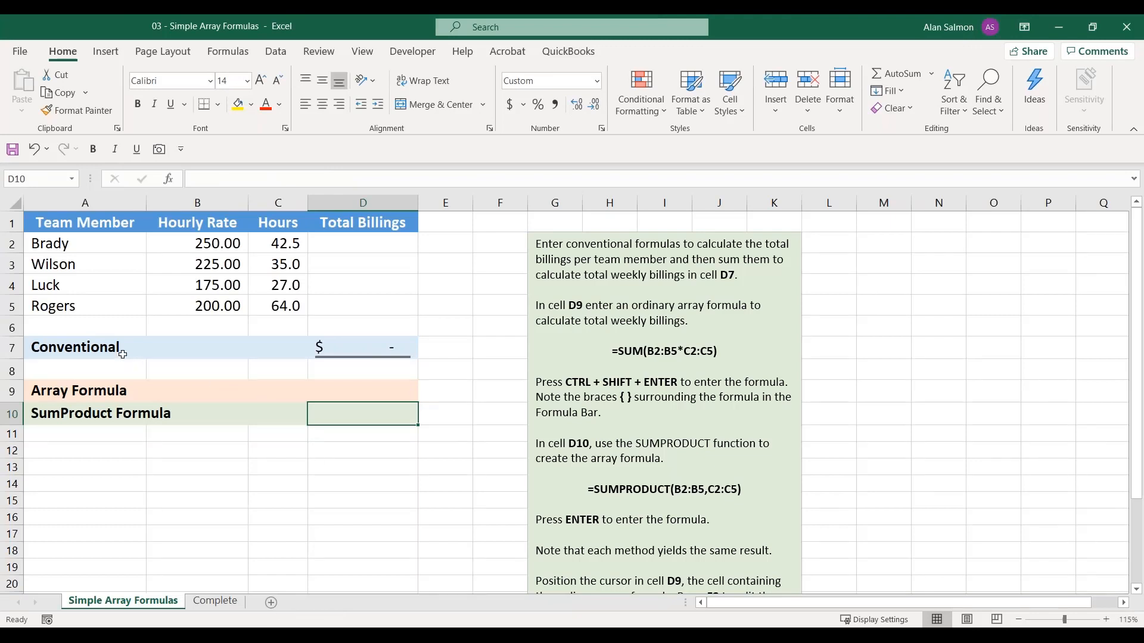
pyautogui.click(370, 248)
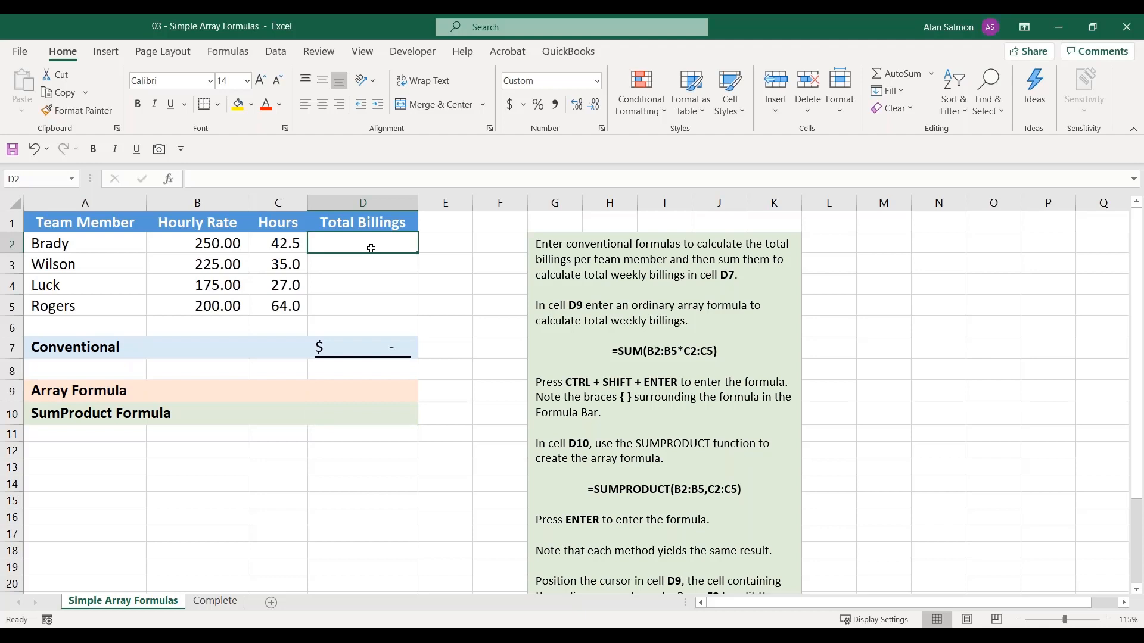
pyautogui.write('=')
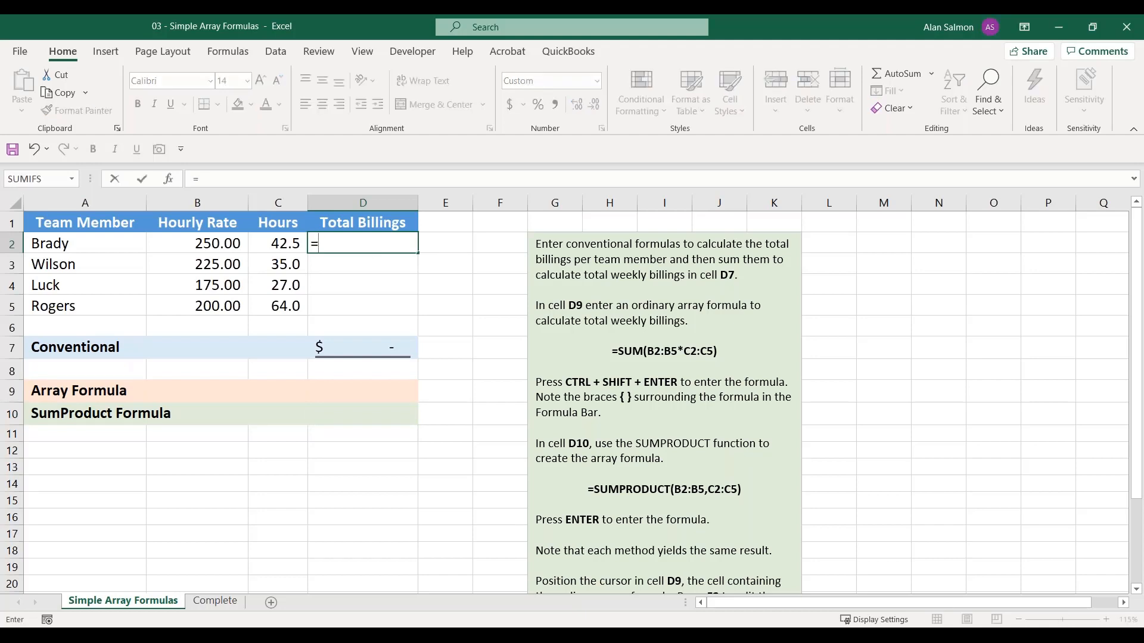
pyautogui.click(205, 244)
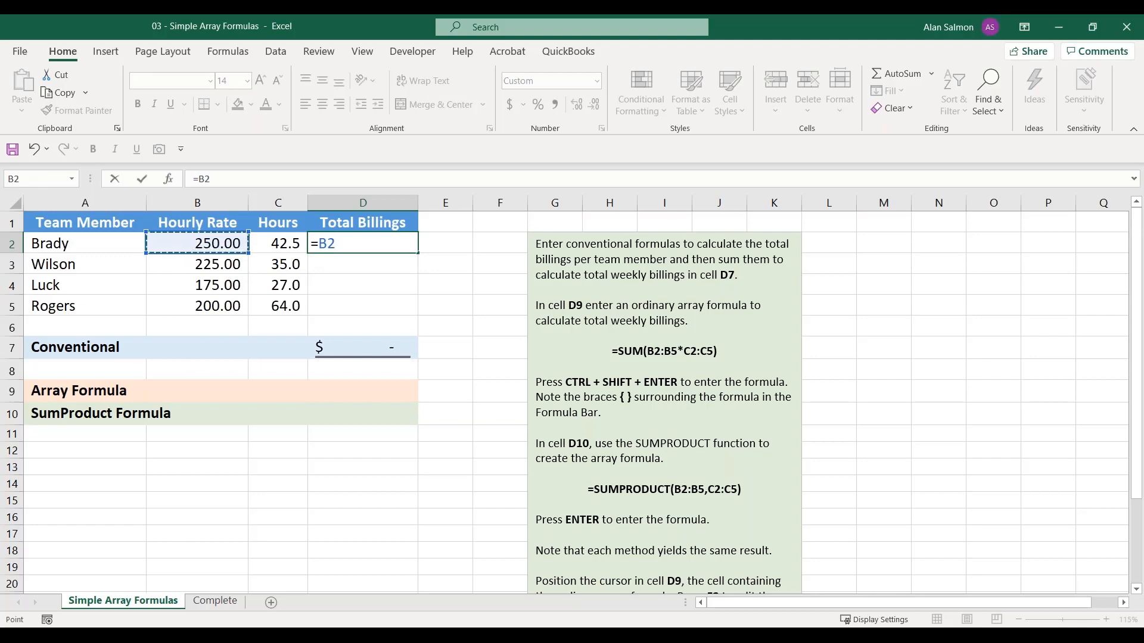
pyautogui.write('*')
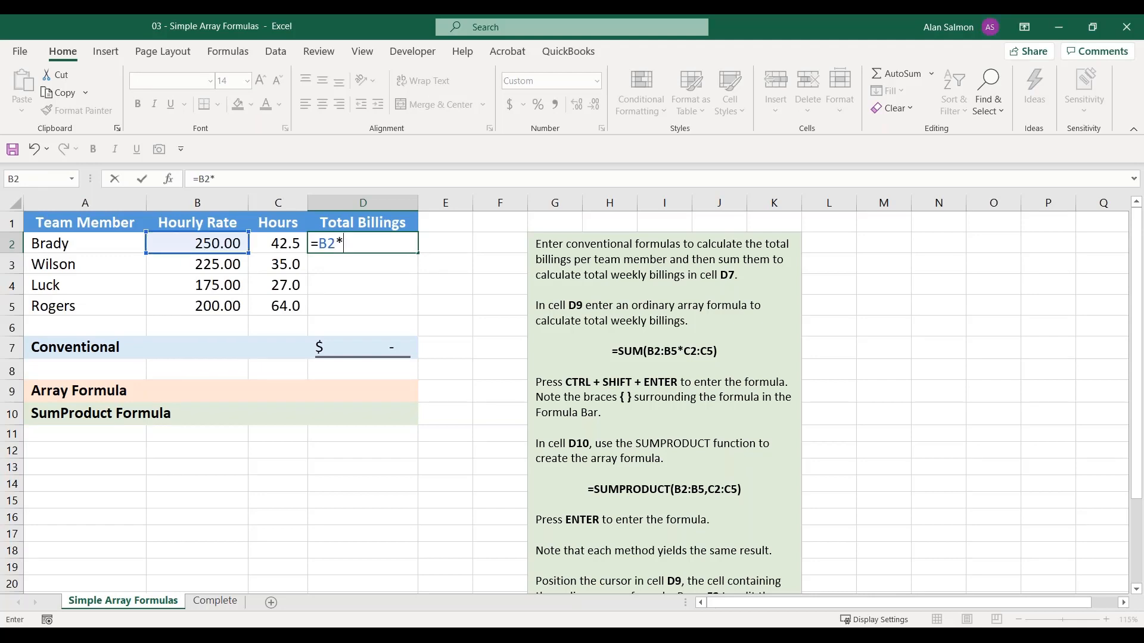
pyautogui.click(293, 239)
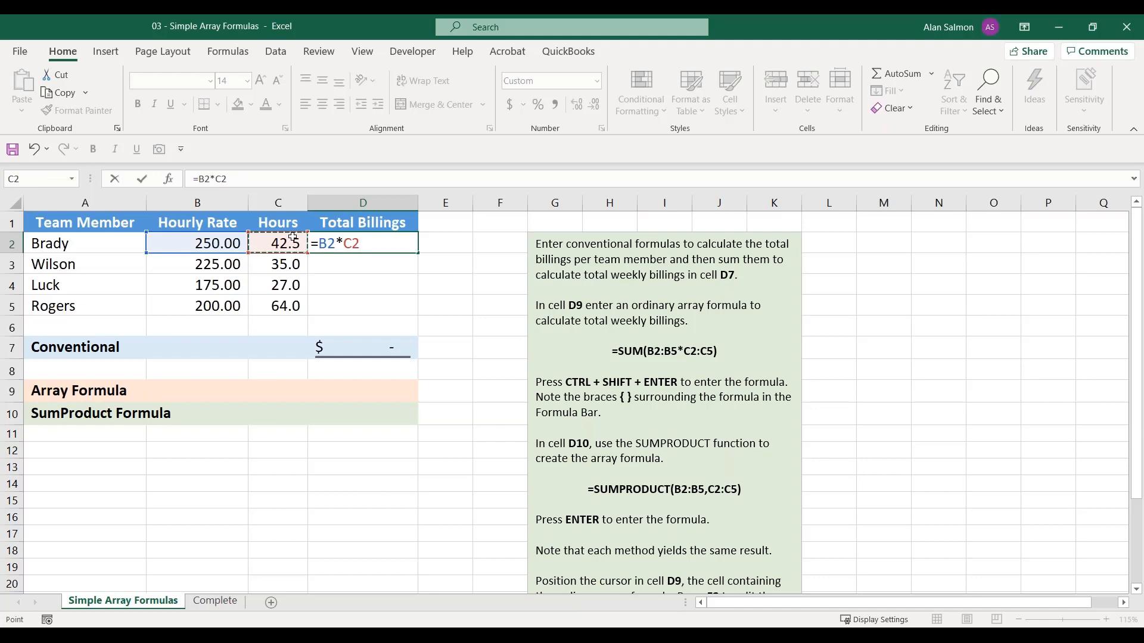
pyautogui.press('Return')
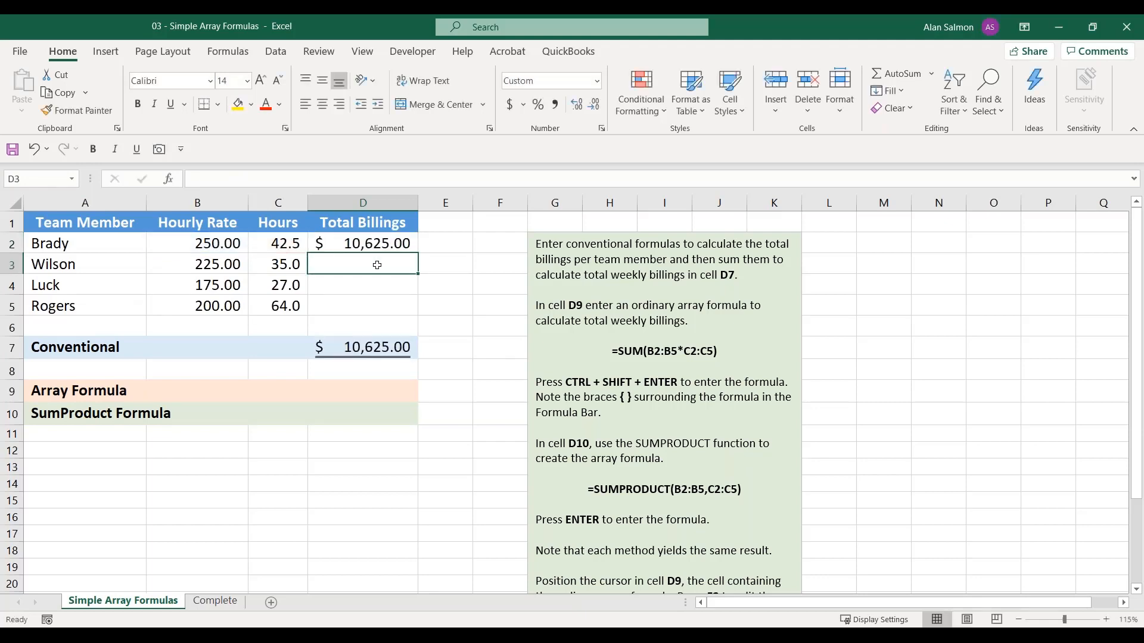
pyautogui.click(374, 245)
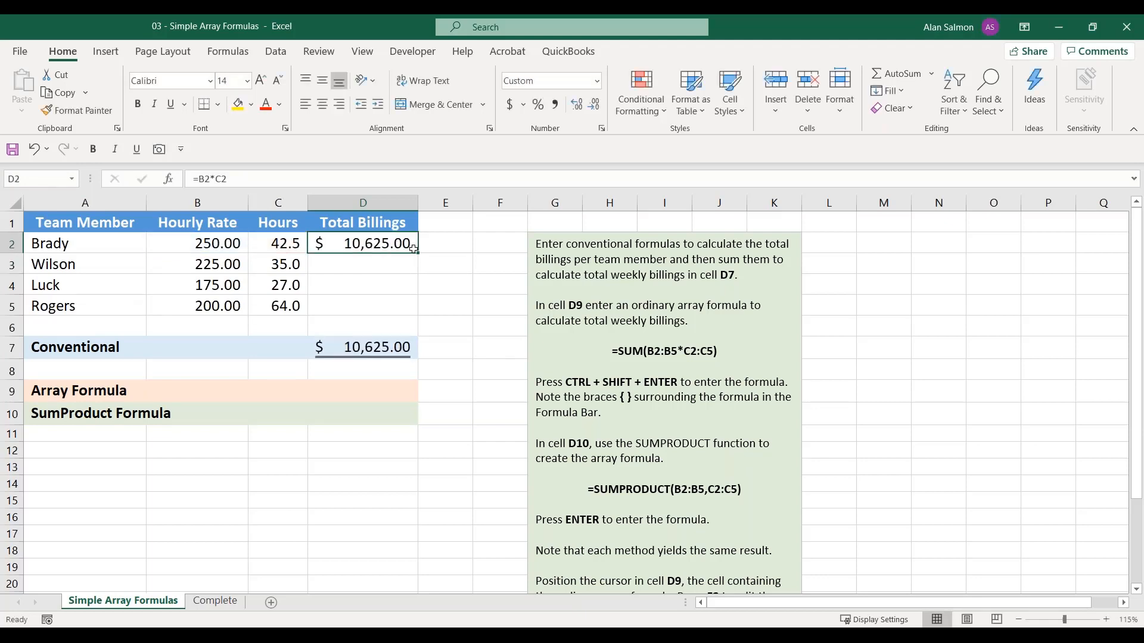
pyautogui.moveTo(414, 250); pyautogui.dragTo(410, 312)
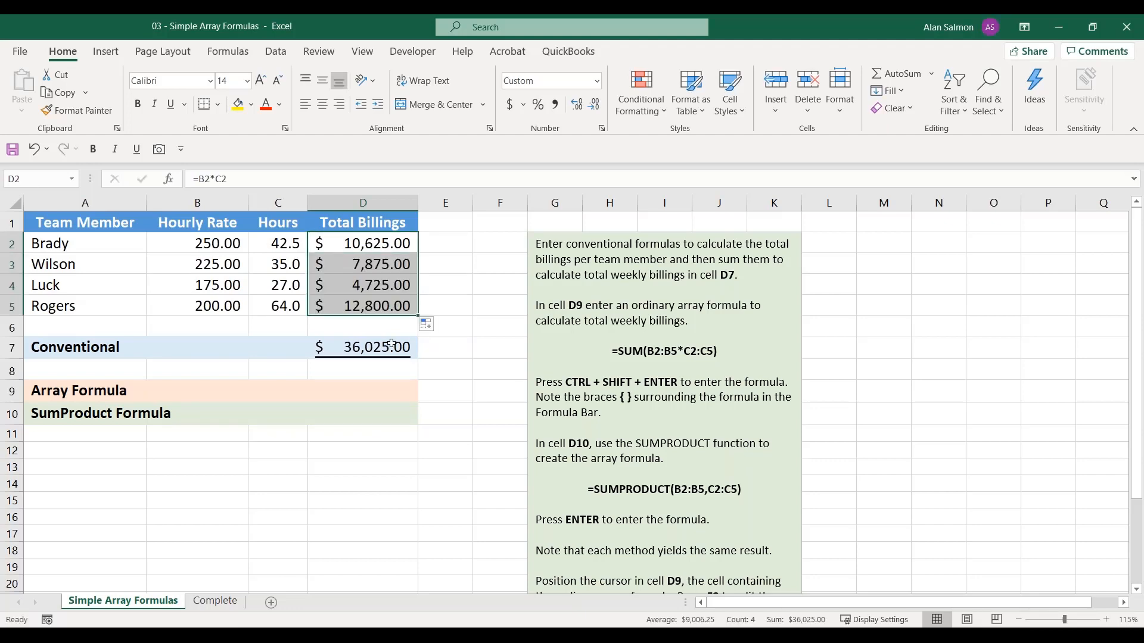
# Enter =SUMPRODUCT(B2:B5*C2:C5) in D10 to calculate the total billings with the SumProduct method
pyautogui.click(361, 413)
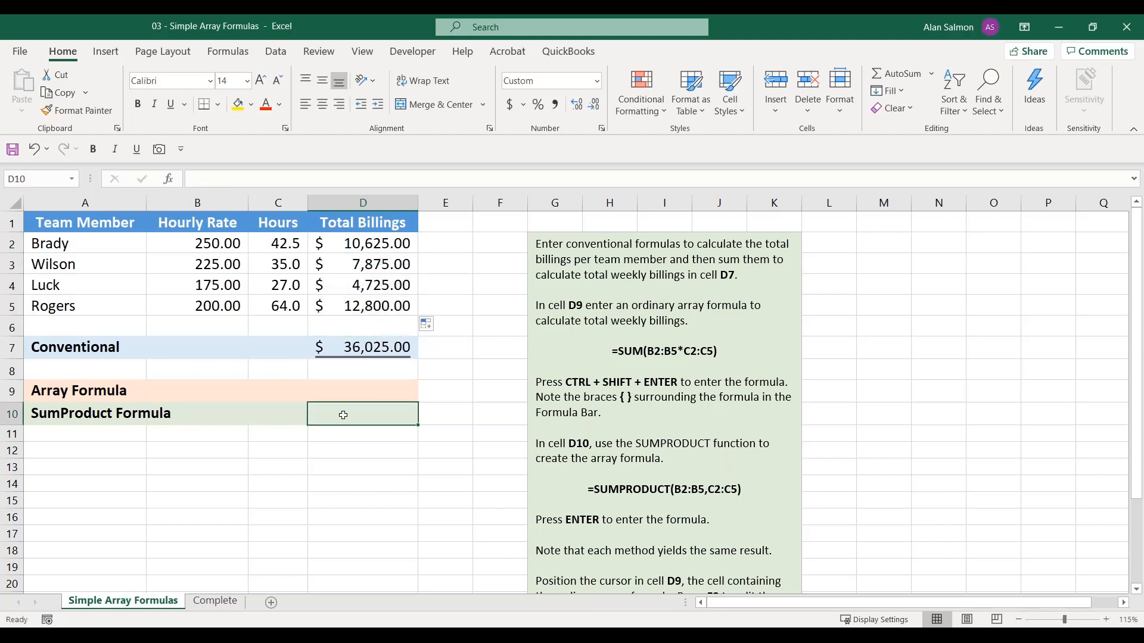
pyautogui.write('=sum')
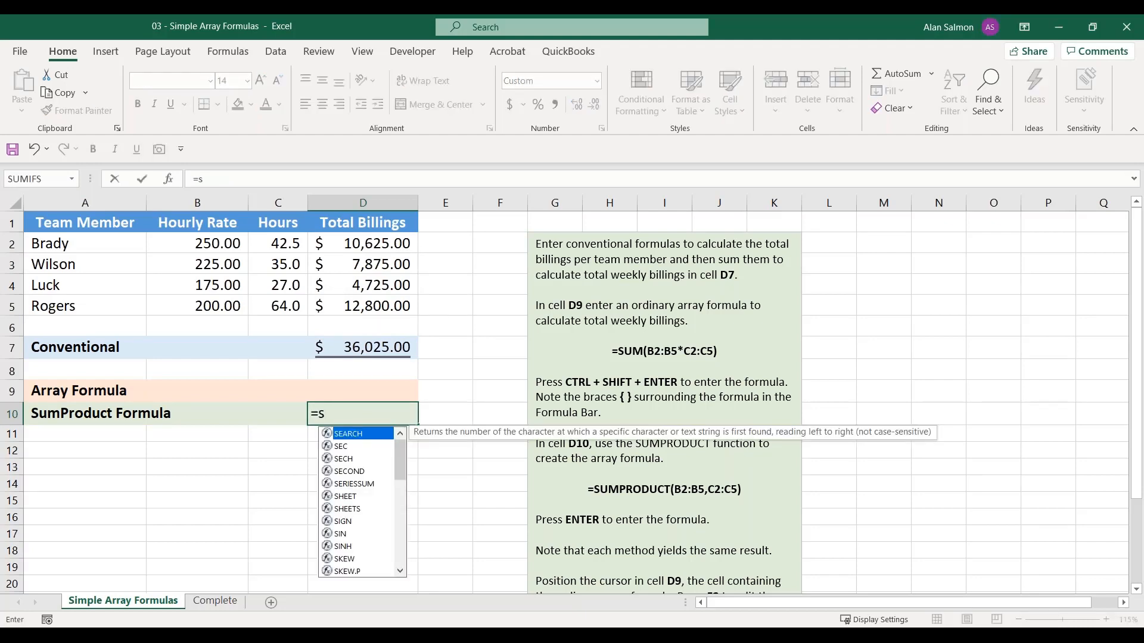
pyautogui.press('Down')
pyautogui.press('Down')
pyautogui.press('Down')
pyautogui.write('pr')
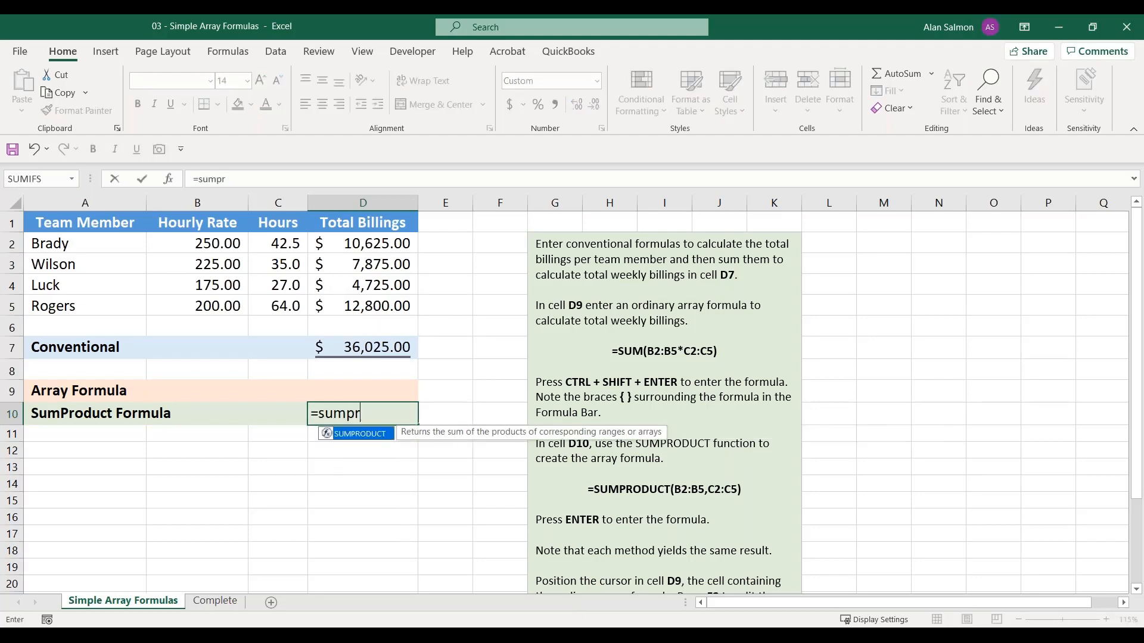
pyautogui.write('oduct(')
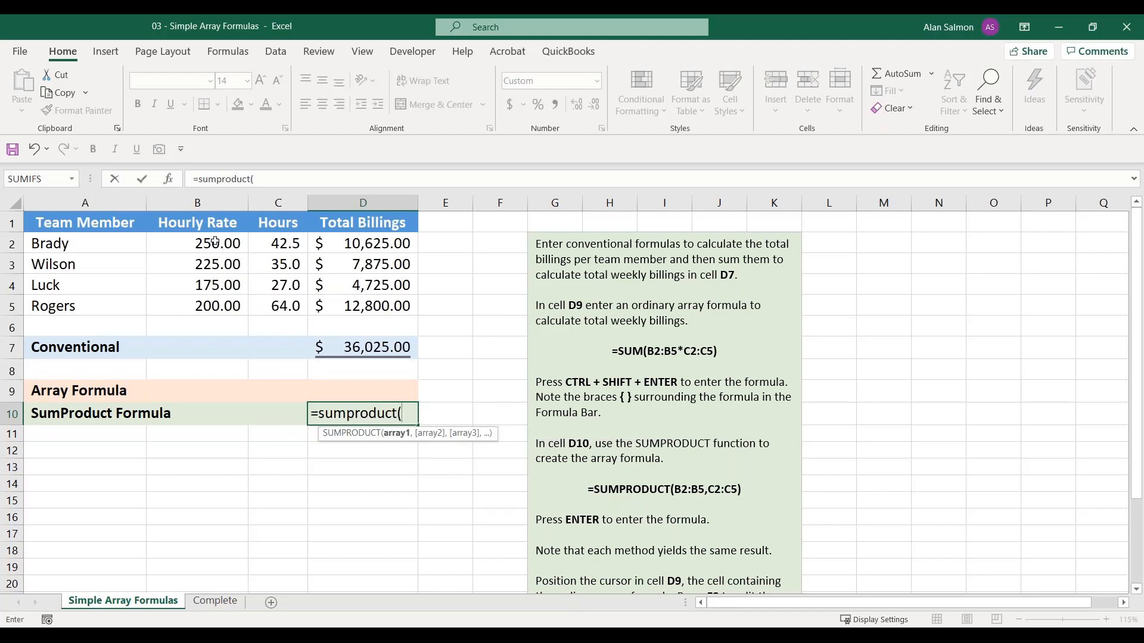
pyautogui.moveTo(215, 241); pyautogui.dragTo(209, 308)
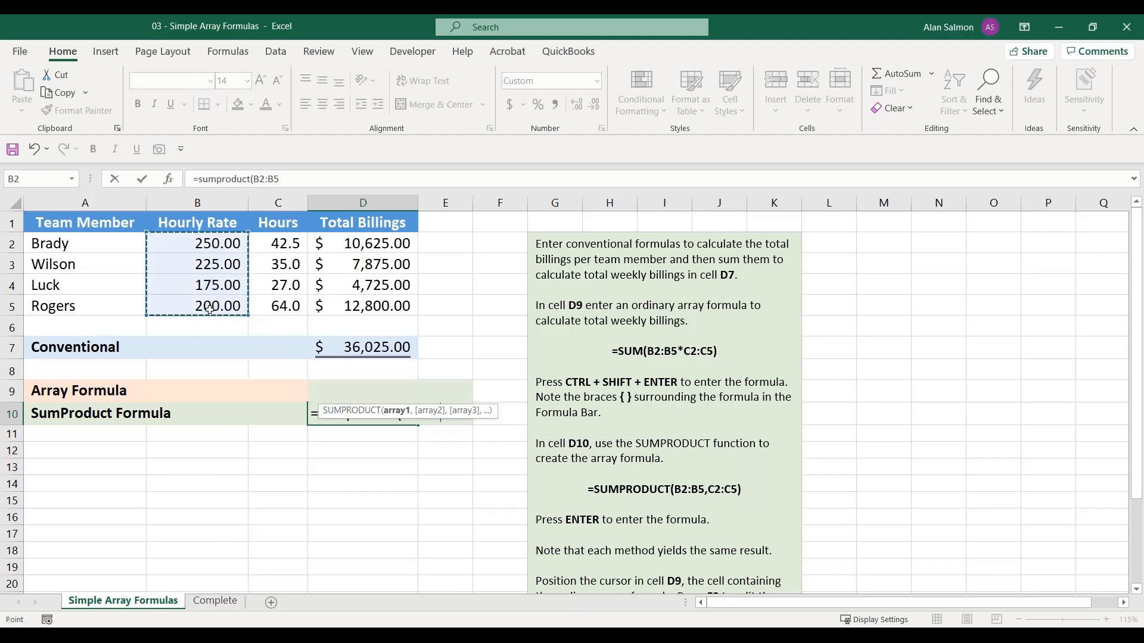
pyautogui.write('*')
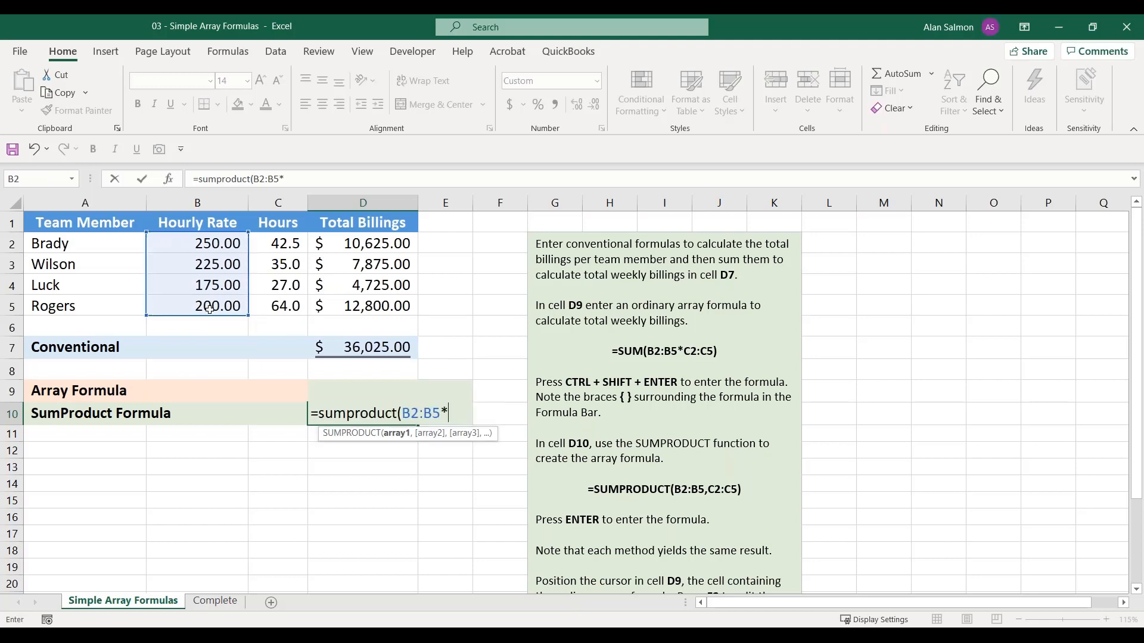
pyautogui.click(278, 243)
pyautogui.moveTo(278, 243); pyautogui.dragTo(281, 304)
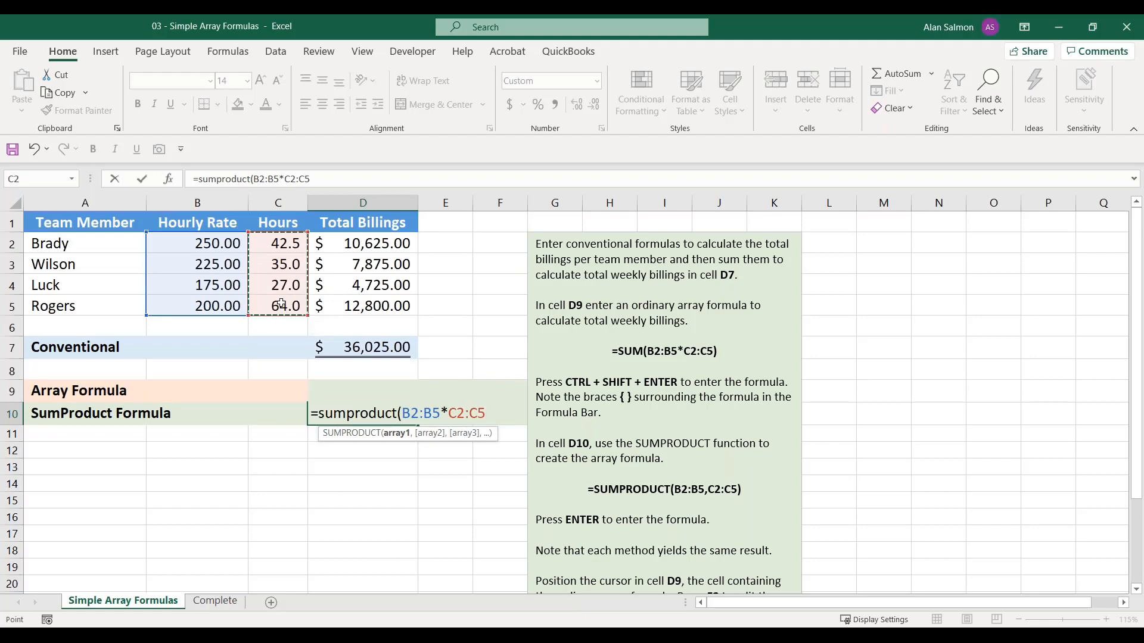
pyautogui.press('Return')
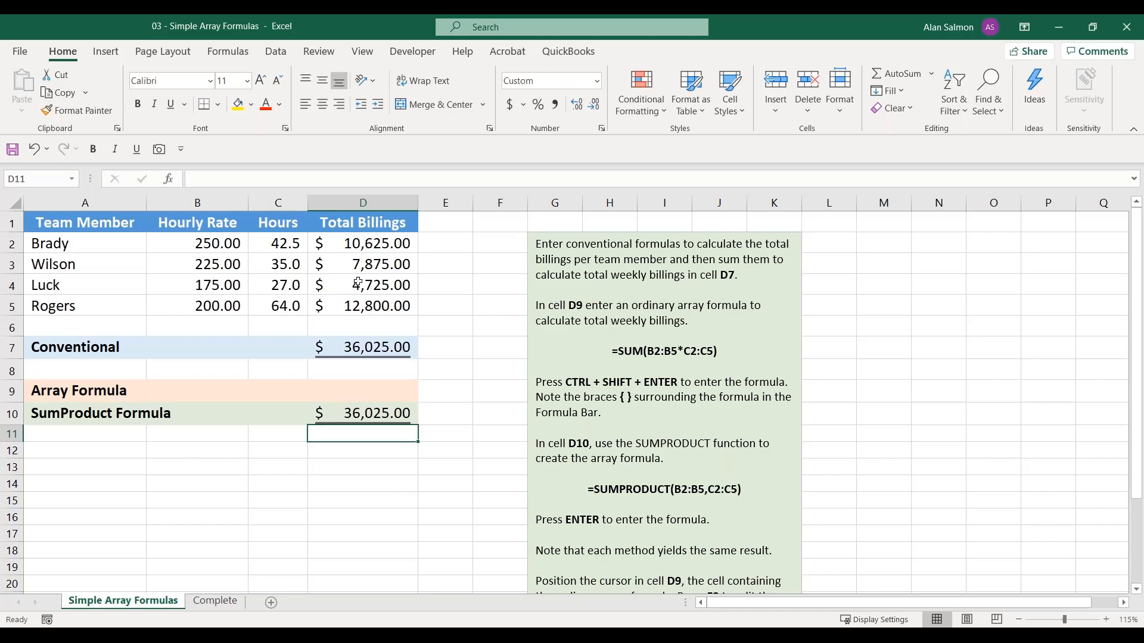
# Enter =SUM(B2:B5*C2:C5) as an array formula in D9 to calculate the total billings
pyautogui.click(354, 391)
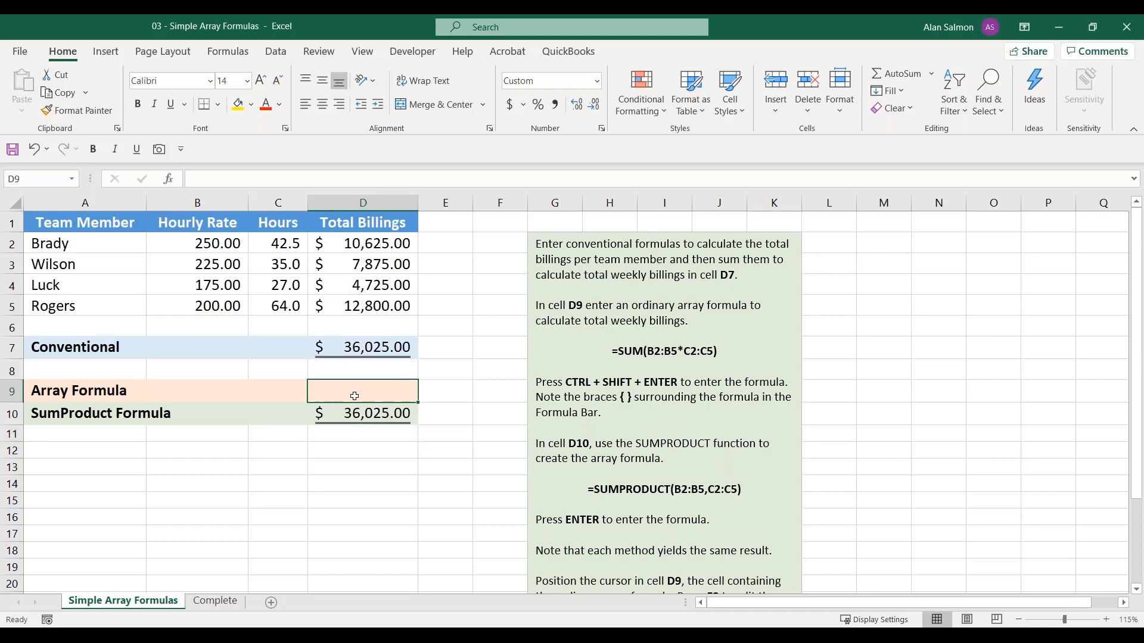
pyautogui.write('=')
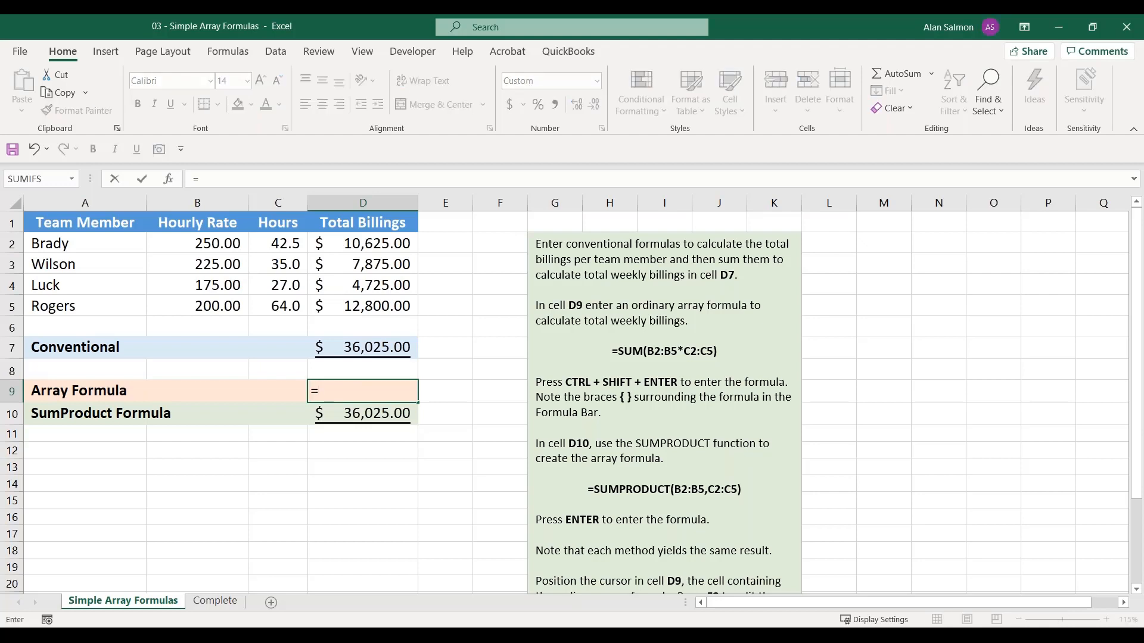
pyautogui.write('s')
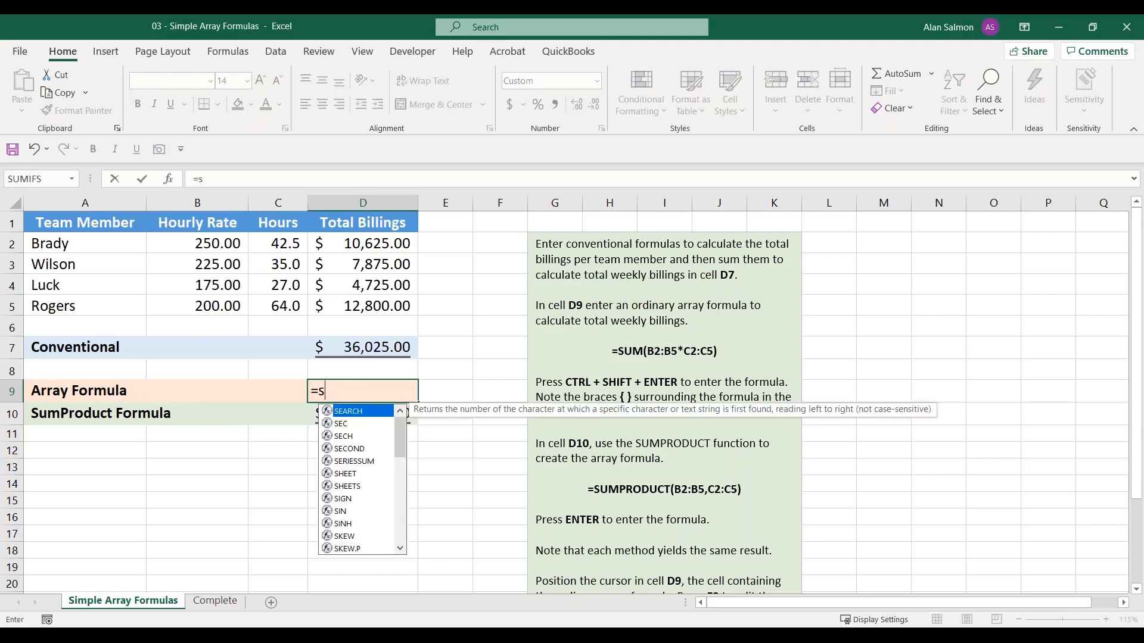
pyautogui.write('um(')
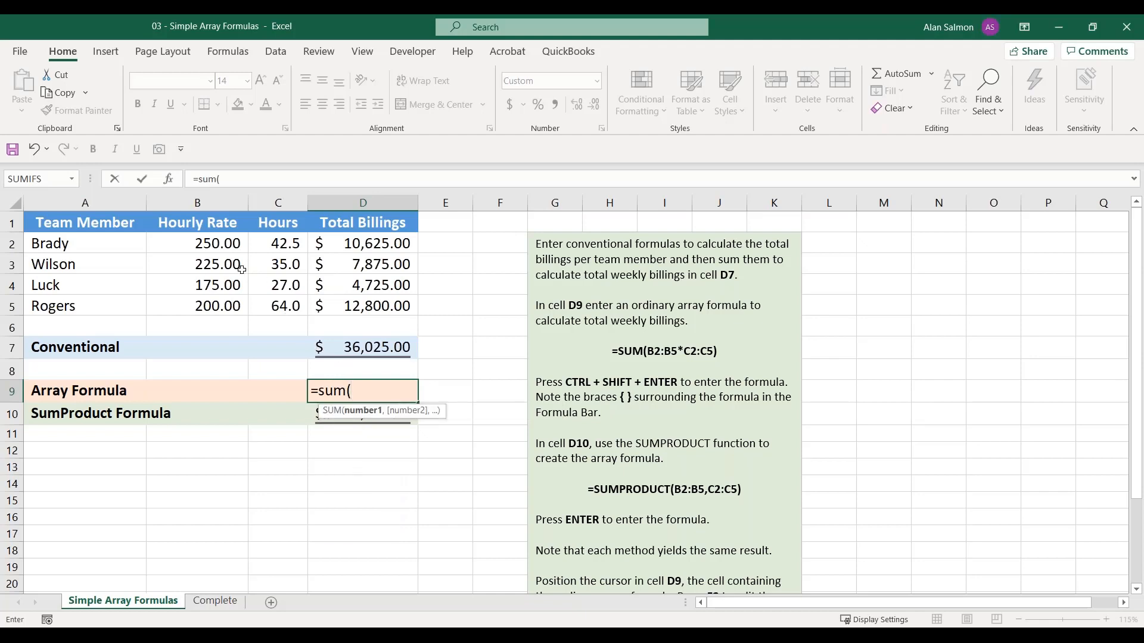
pyautogui.moveTo(219, 250); pyautogui.dragTo(216, 301)
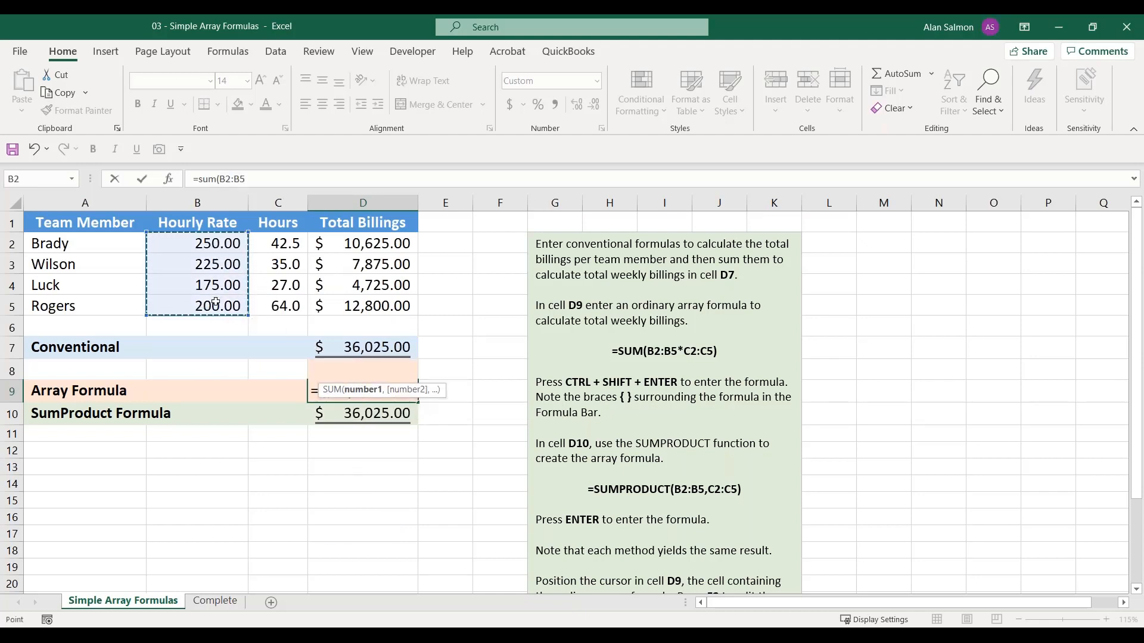
pyautogui.write('*')
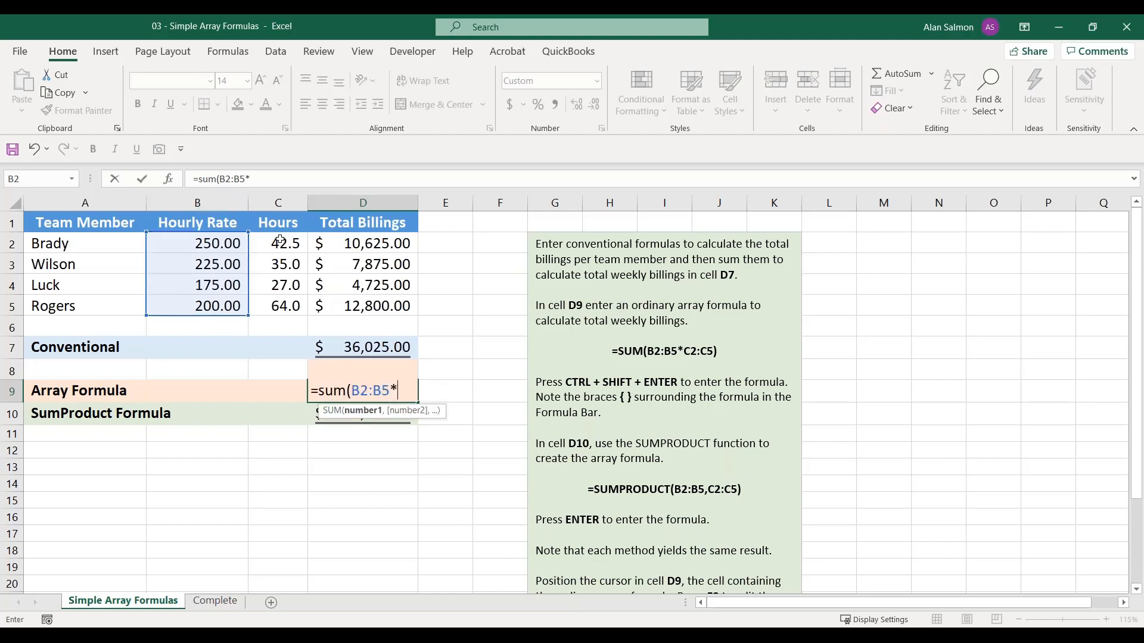
pyautogui.moveTo(280, 239); pyautogui.dragTo(281, 299)
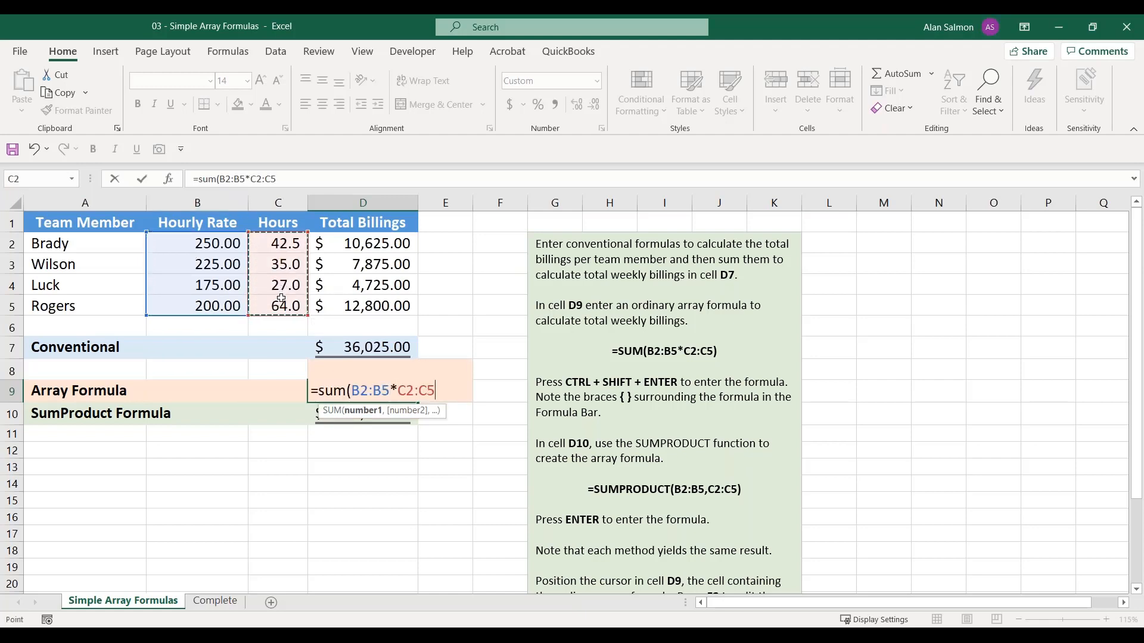
pyautogui.write(')')
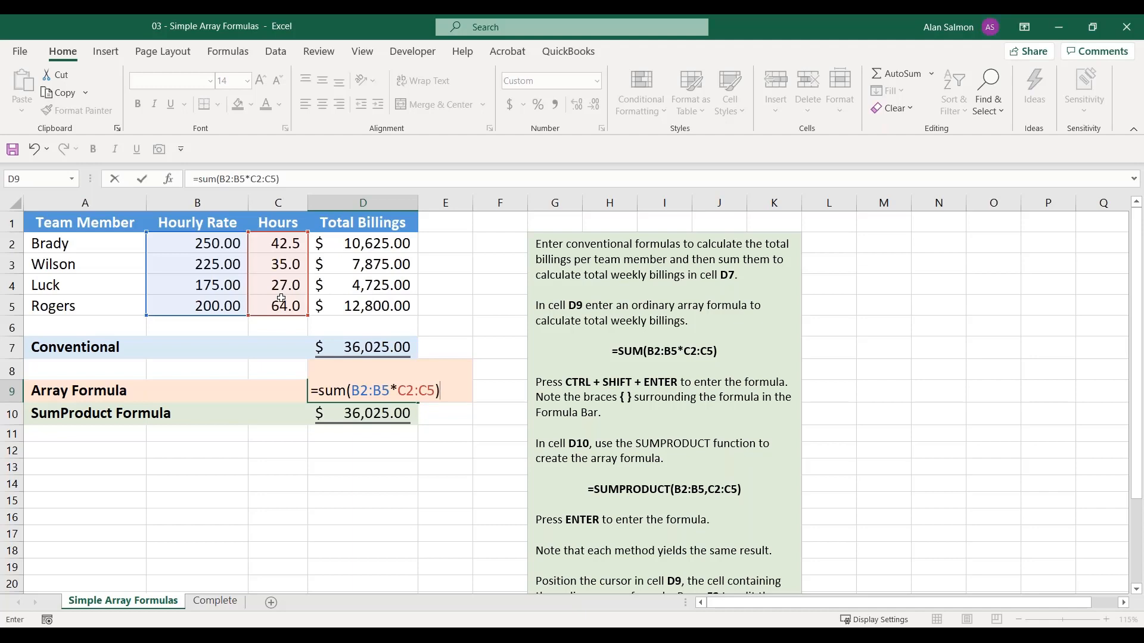
pyautogui.hotkey('ctrl', 'shift', 'Return')
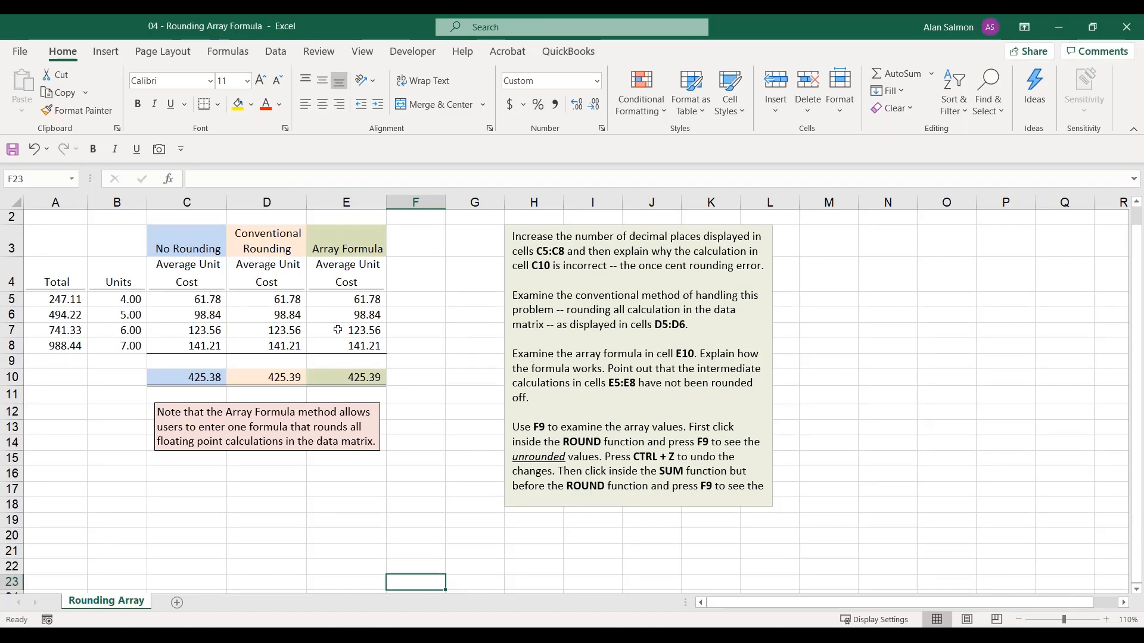
# Show the No Rounding unit costs and total in C5:C10 with four decimal places, and return them to two
pyautogui.click(200, 377)
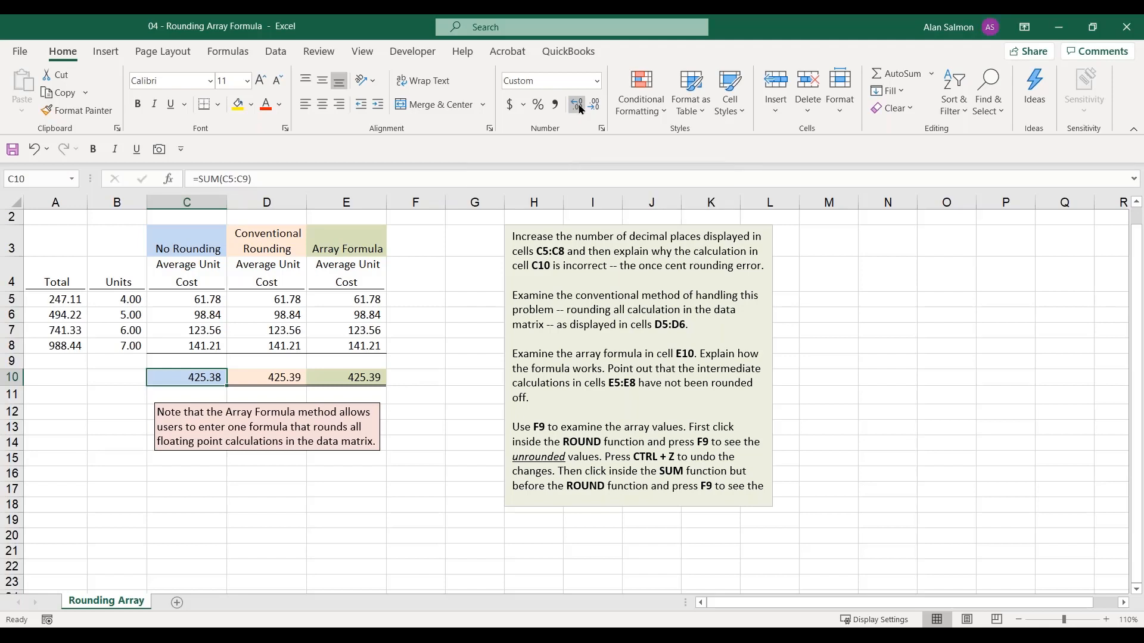
pyautogui.click(579, 107)
pyautogui.click(202, 301)
pyautogui.moveTo(202, 301); pyautogui.dragTo(203, 379)
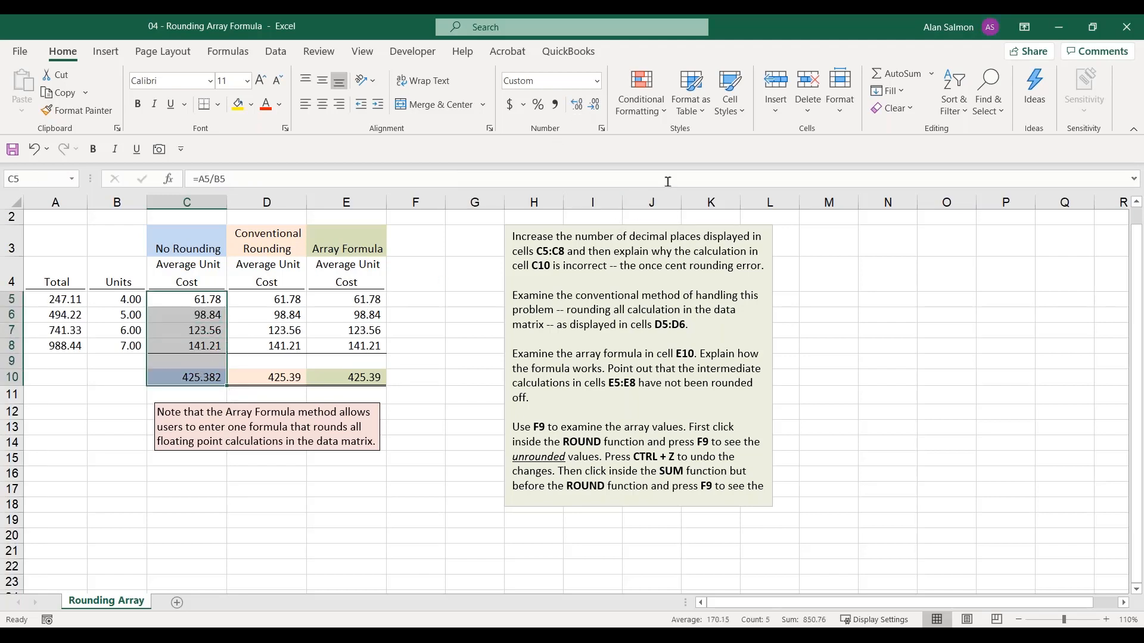
pyautogui.click(576, 105)
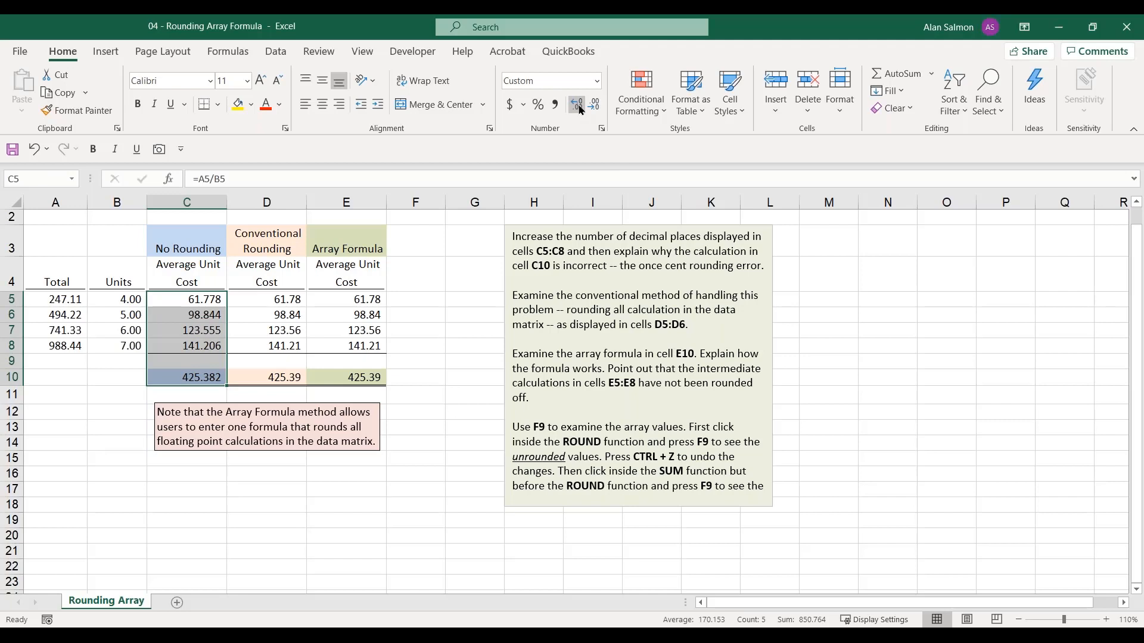
pyautogui.click(577, 106)
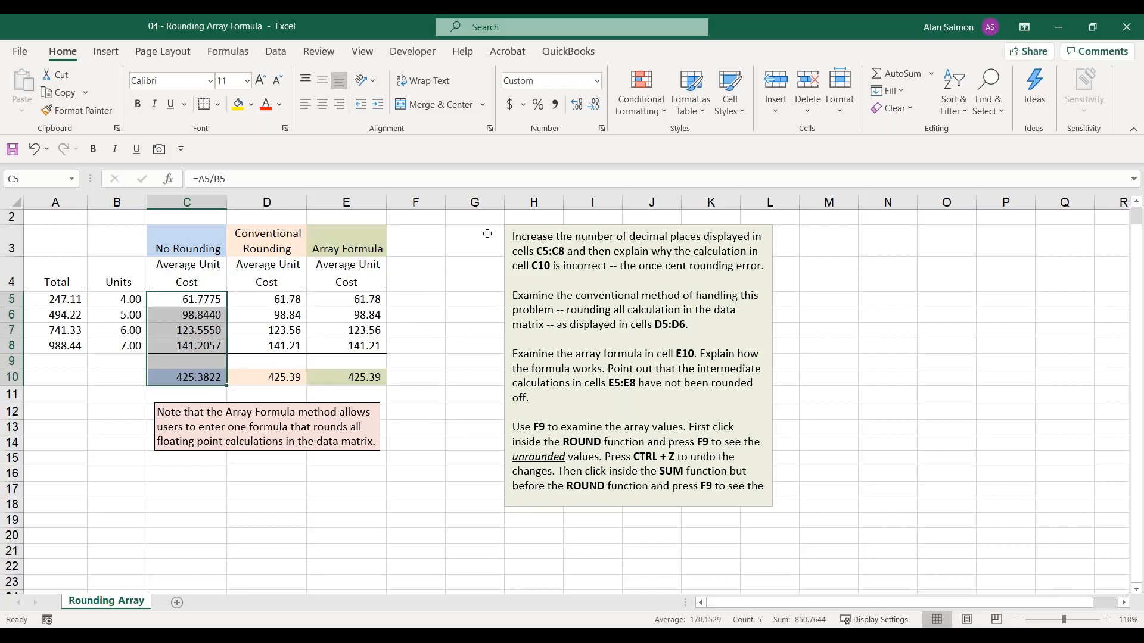
pyautogui.click(595, 104)
pyautogui.click(595, 107)
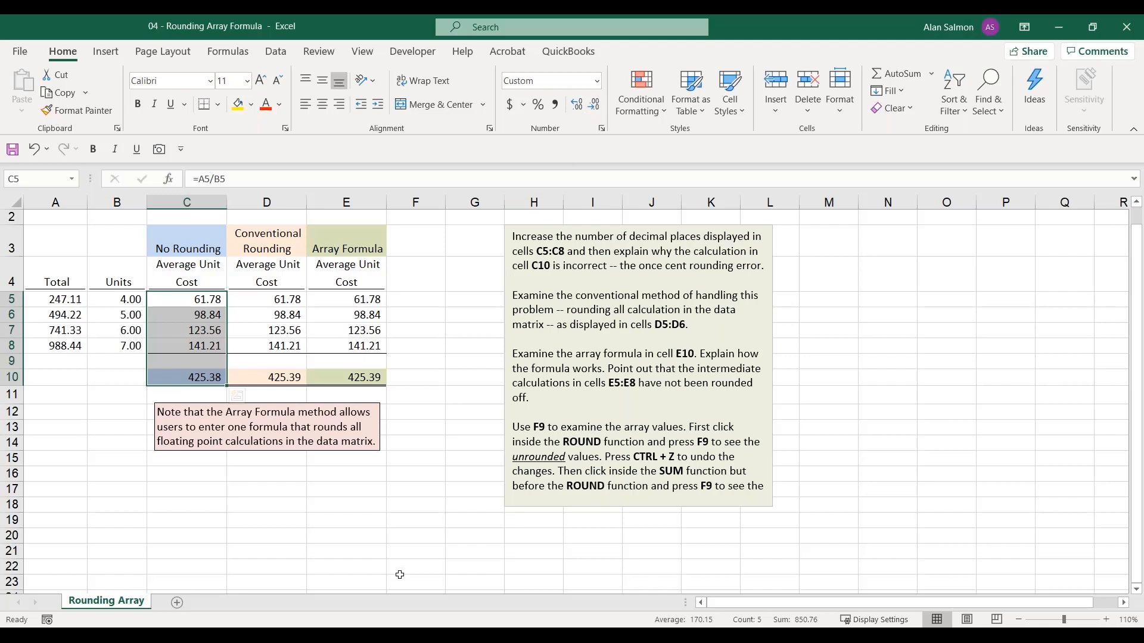
# Examine the conventional rounding formulas in D5:D8 and D10, and the Array Formula column's formulas in E5 and E10
pyautogui.click(287, 301)
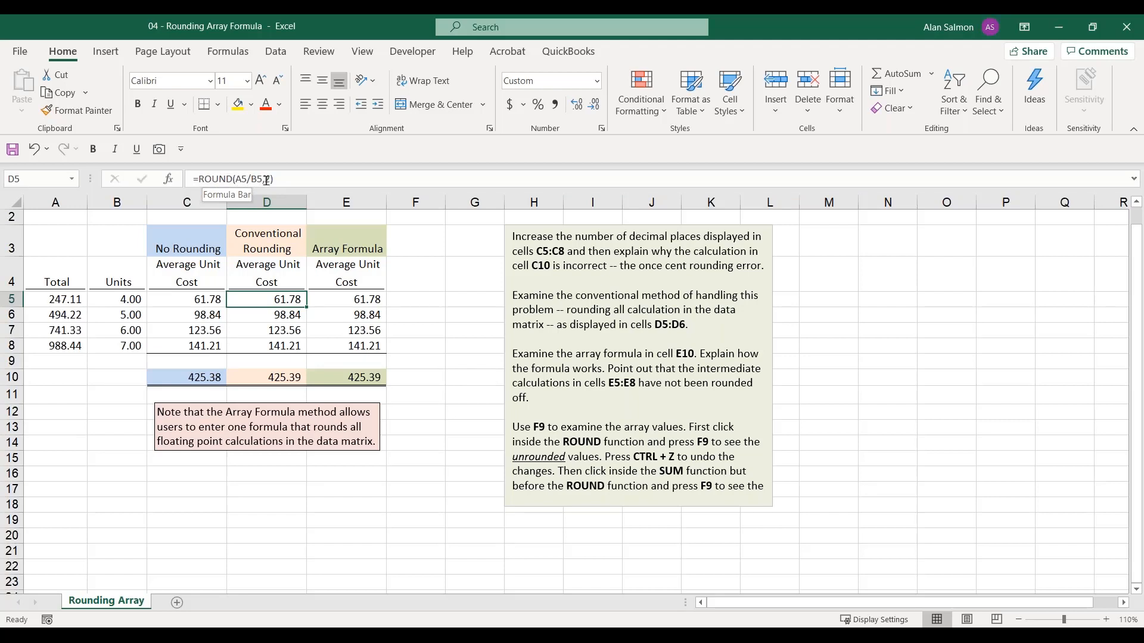
pyautogui.click(276, 318)
pyautogui.click(274, 331)
pyautogui.click(274, 346)
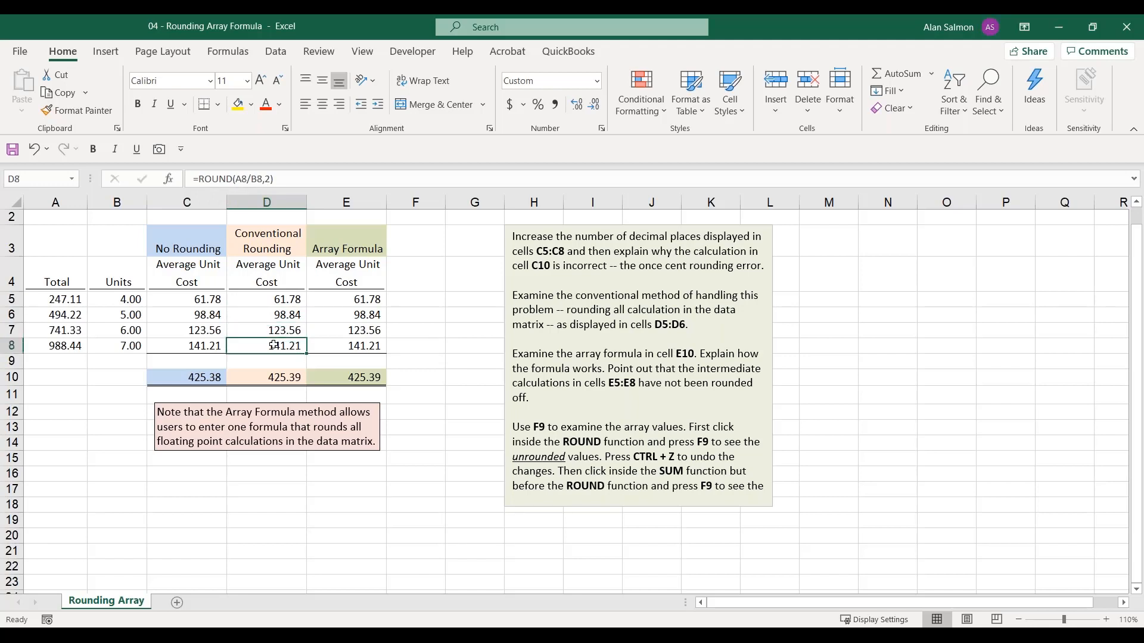
pyautogui.click(280, 377)
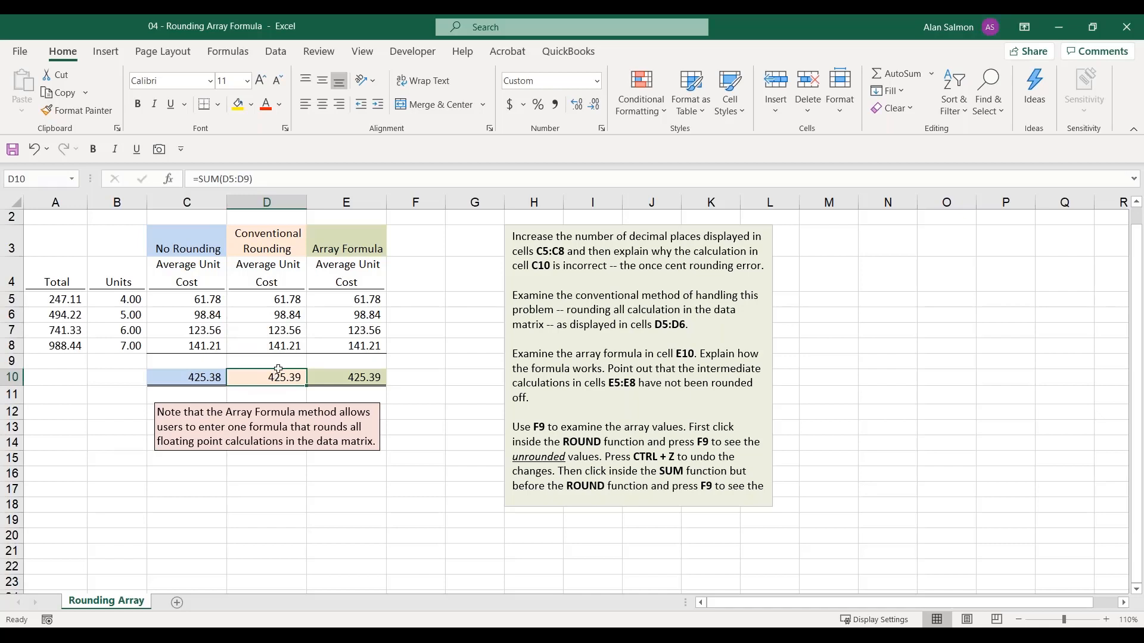
pyautogui.click(349, 299)
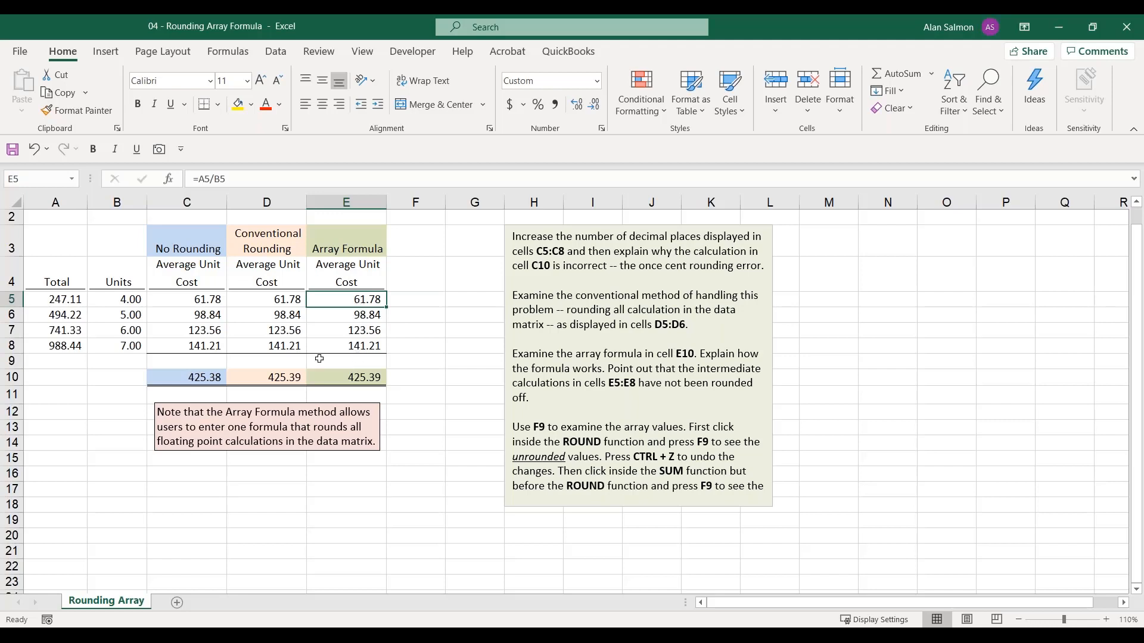
pyautogui.click(355, 377)
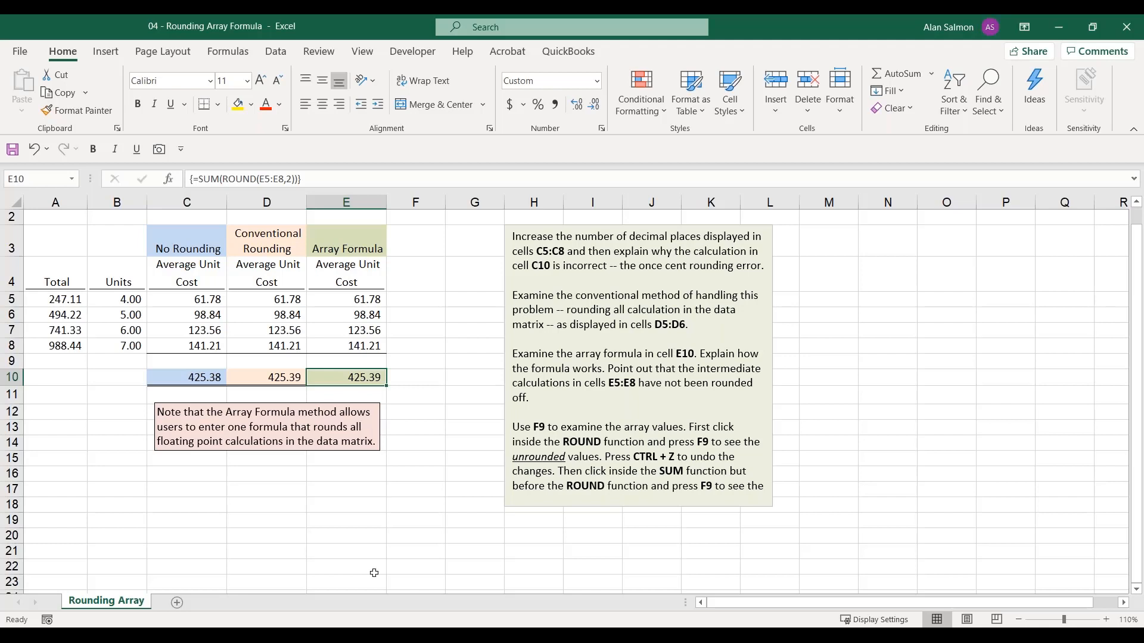
# Switch to the 05 - Array Formula Example workbook and copy the formula text from G3 into C3
pyautogui.moveTo(375, 636)
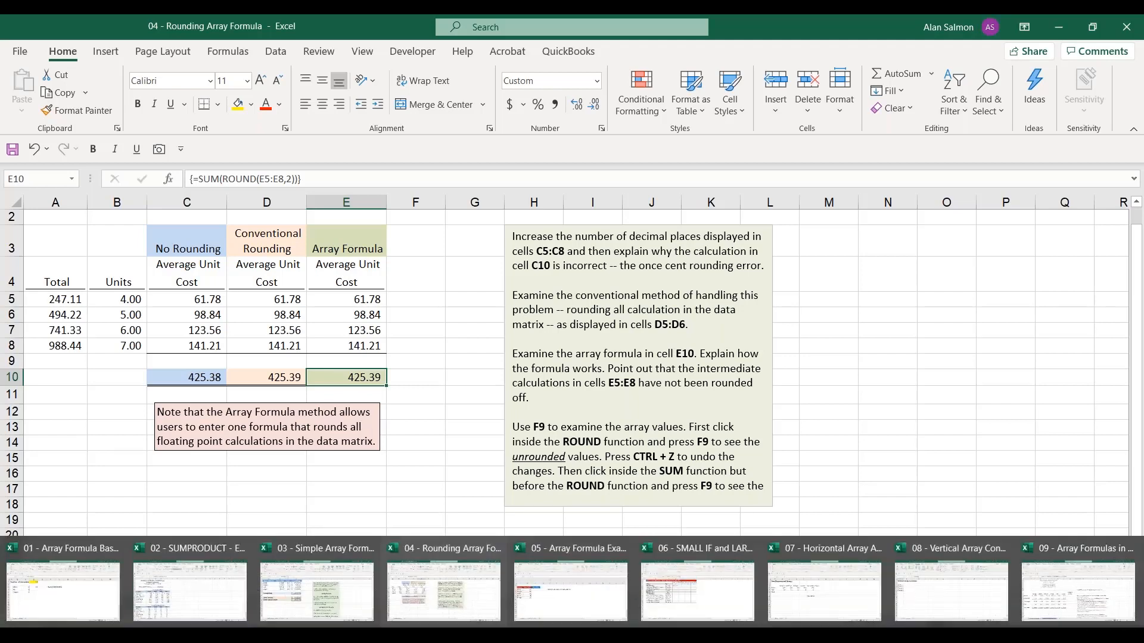
pyautogui.click(553, 589)
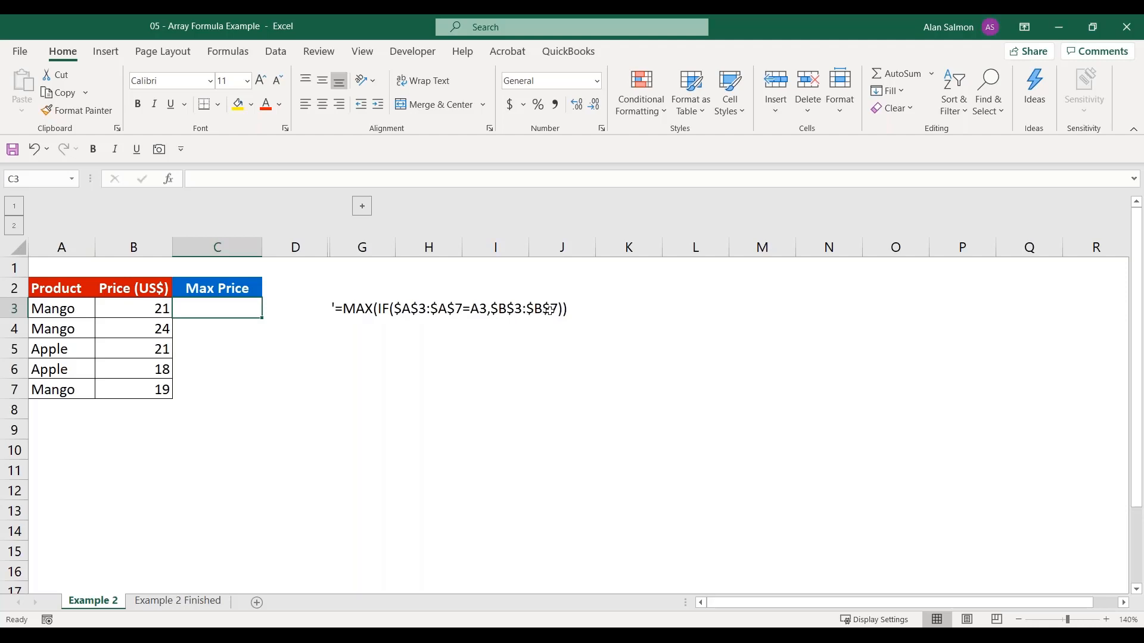
pyautogui.click(366, 308)
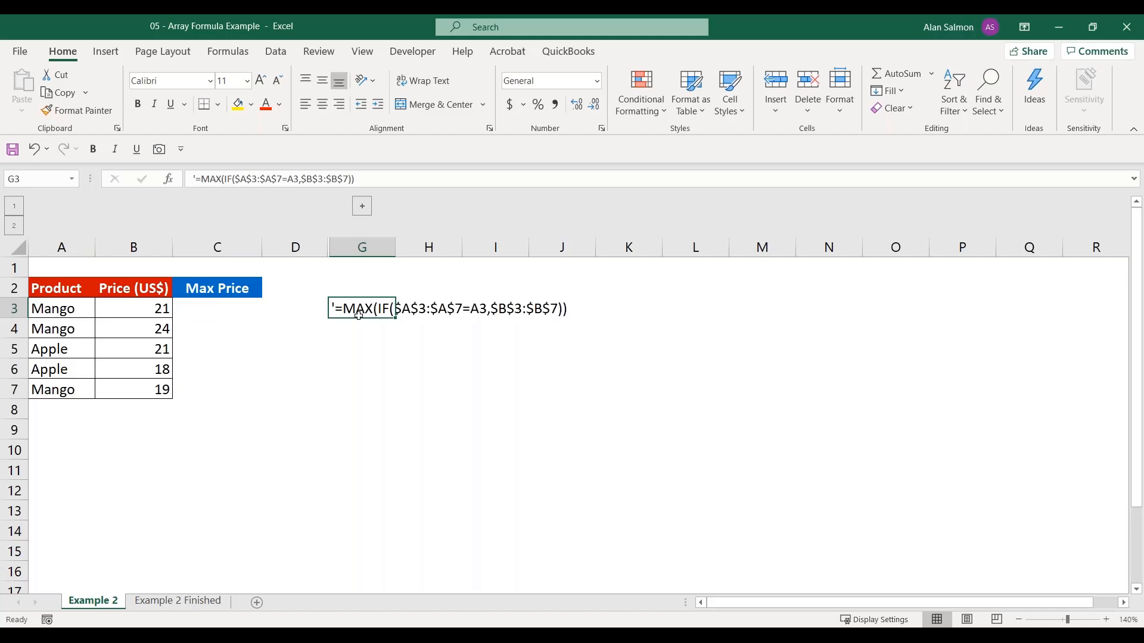
pyautogui.hotkey('ctrl', 'c')
pyautogui.click(223, 313)
pyautogui.hotkey('ctrl', 'v')
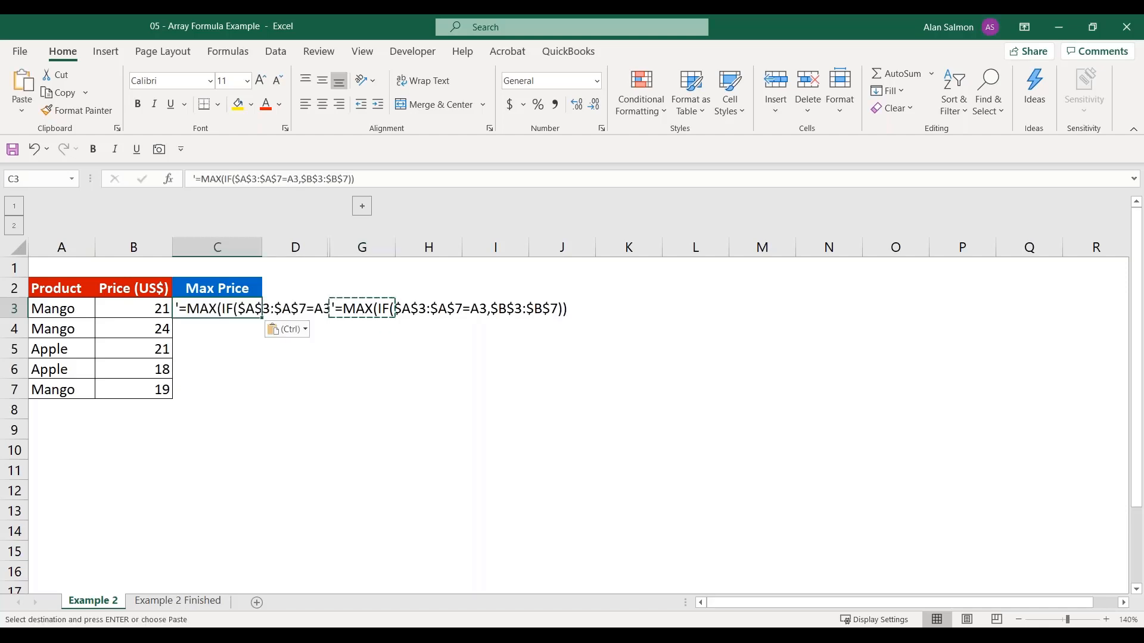
# Remove the leading apostrophe in C3, enter =MAX(IF($A$3:$A$7=A3,$B$3:$B$7)) as an array formula and fill it down through C7
pyautogui.click(190, 172)
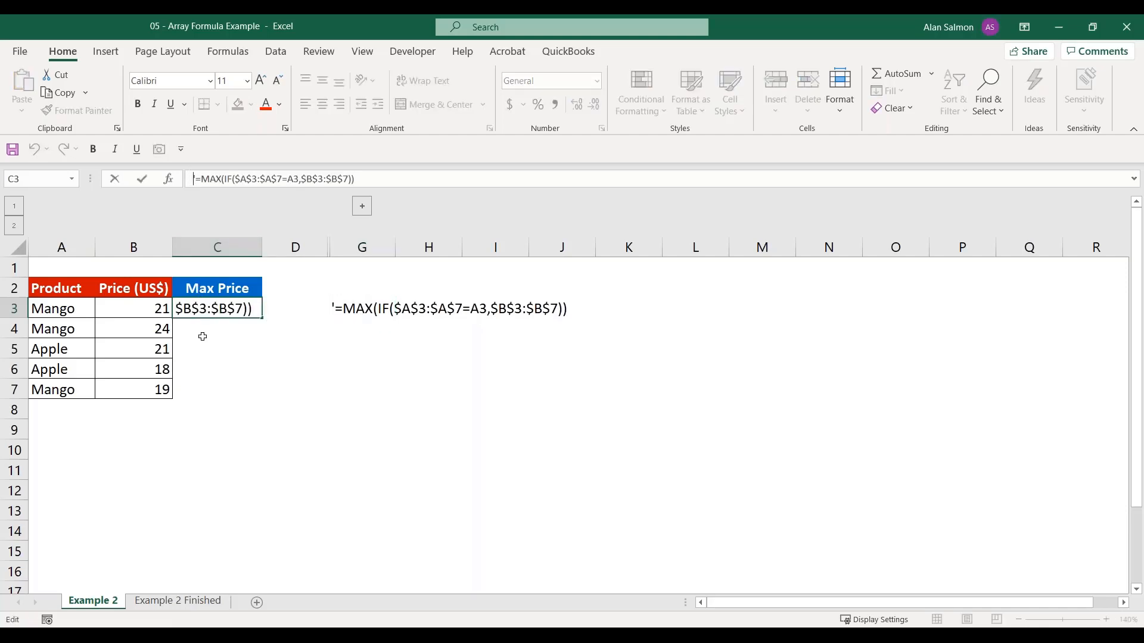
pyautogui.press('Delete')
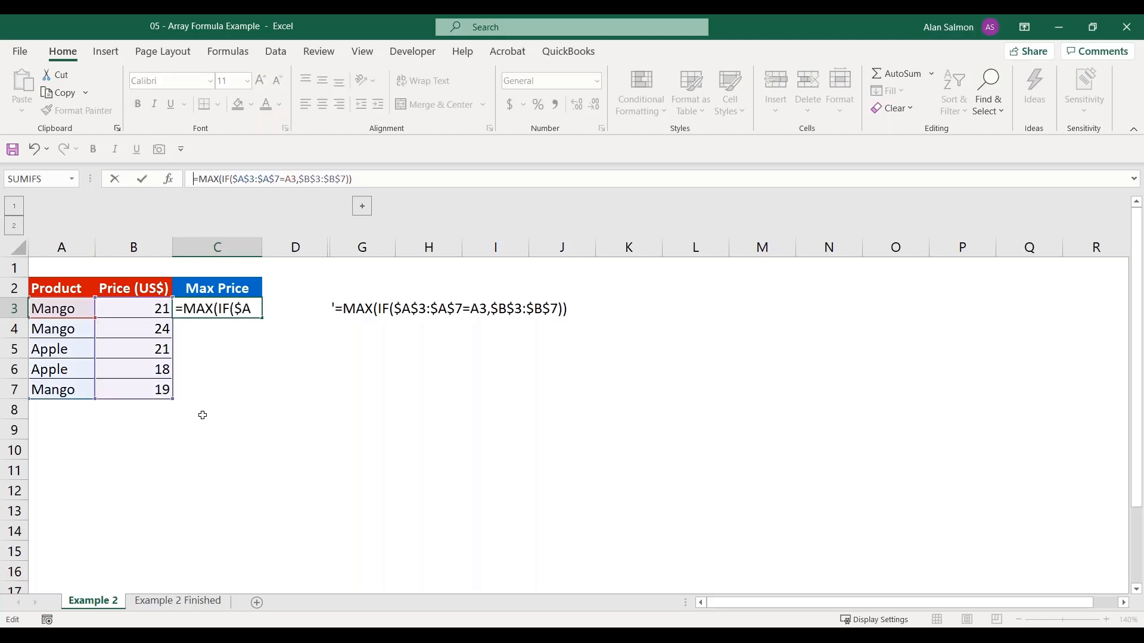
pyautogui.hotkey('ctrl', 'shift', 'Return')
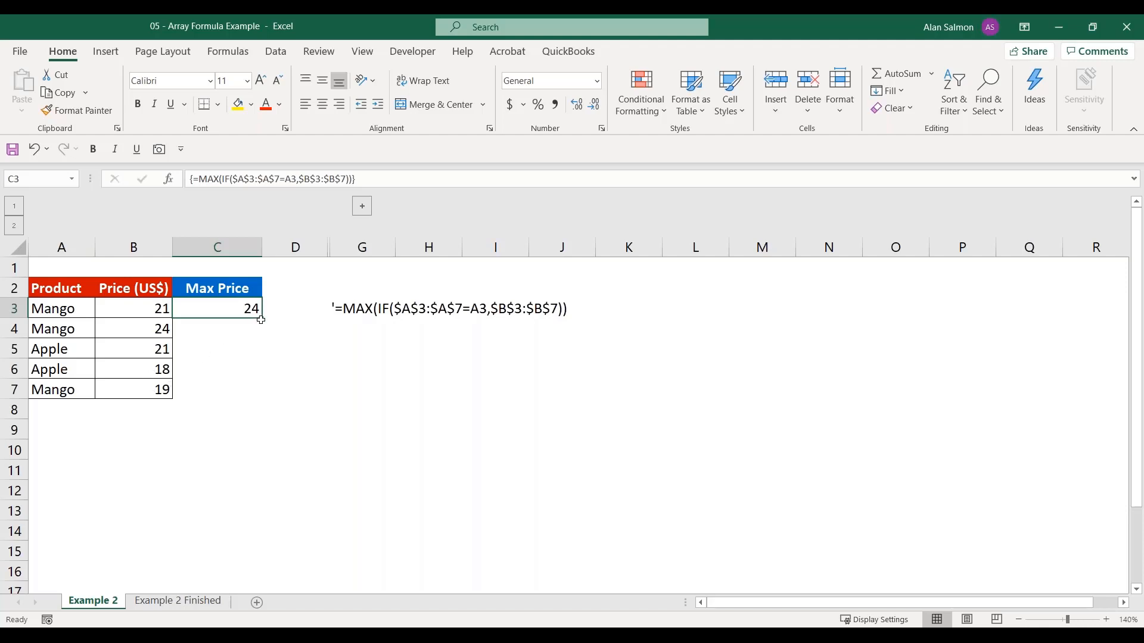
pyautogui.moveTo(261, 320); pyautogui.dragTo(246, 394)
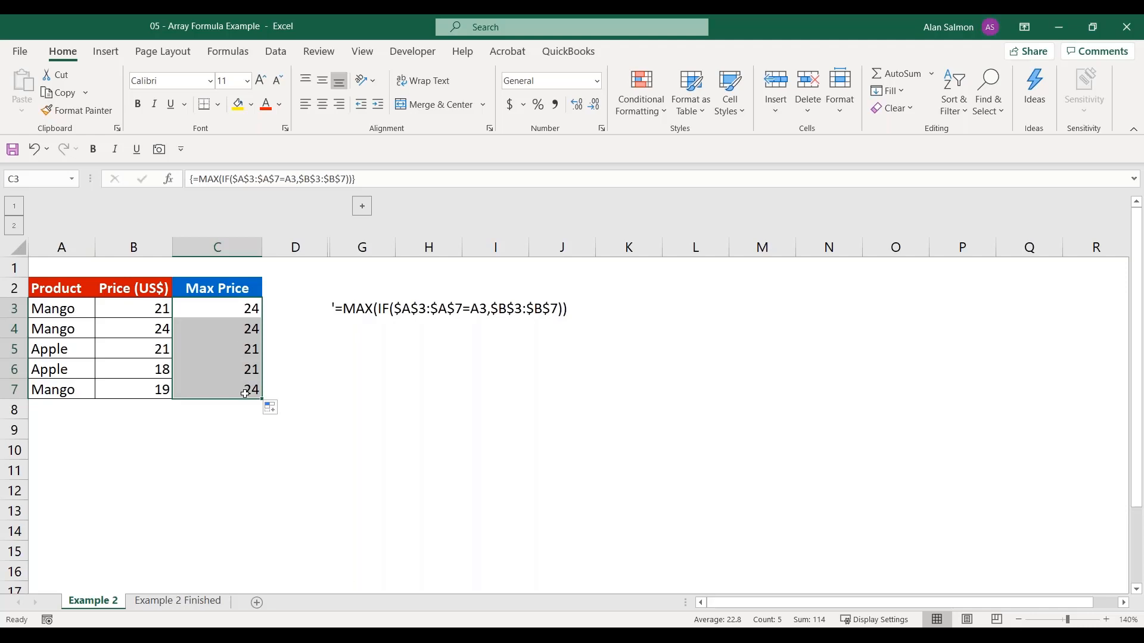
# Switch to the 06 - SMALL IF and LARGE IF 001 workbook and examine the SMALL and LARGE formulas in C2:C4 of the Theory sheet
pyautogui.click(360, 636)
pyautogui.click(699, 599)
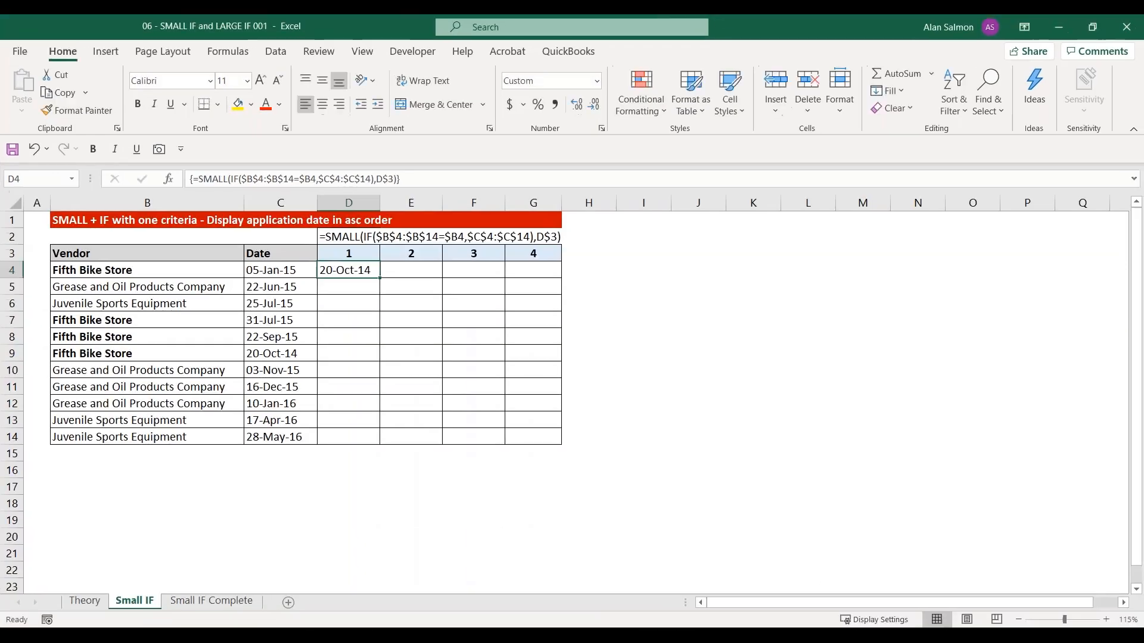
pyautogui.click(85, 600)
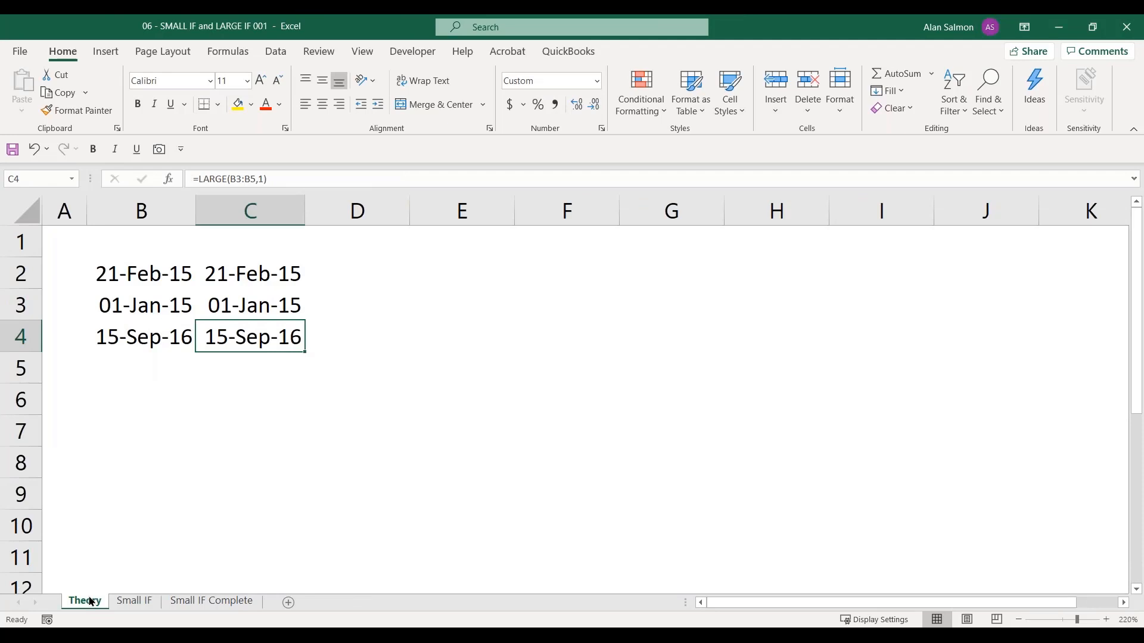
pyautogui.click(180, 433)
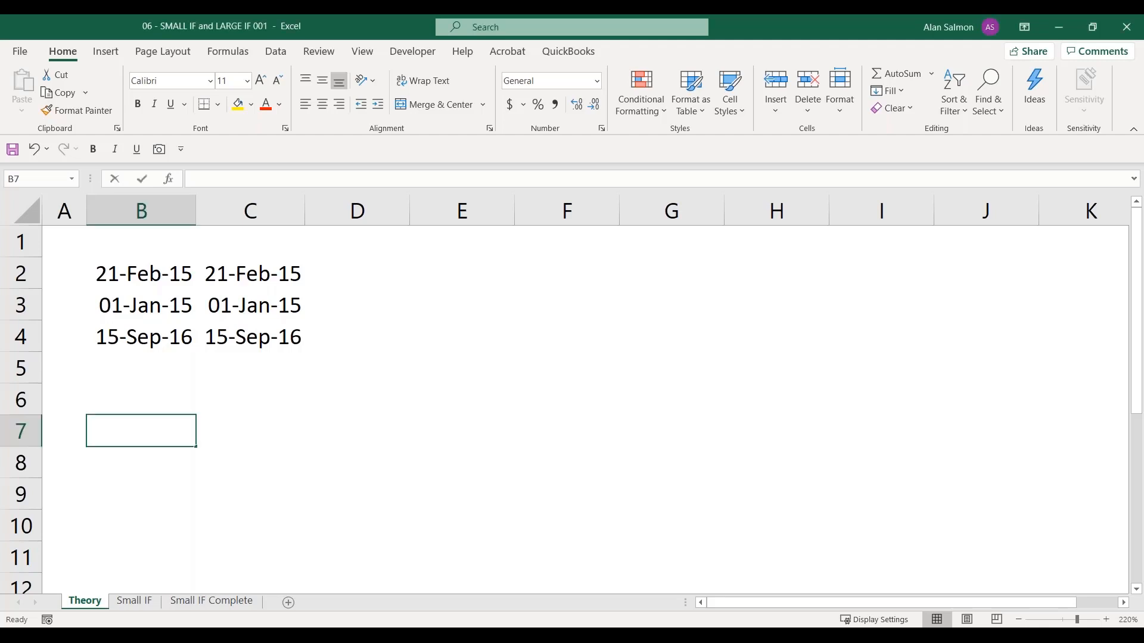
pyautogui.click(248, 277)
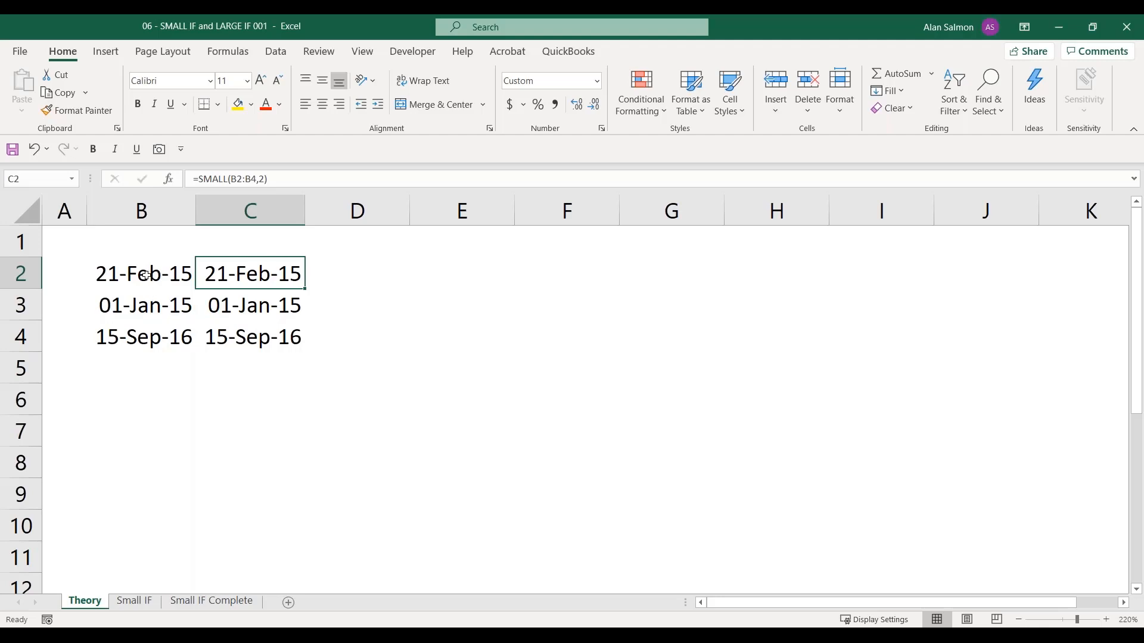
pyautogui.click(221, 305)
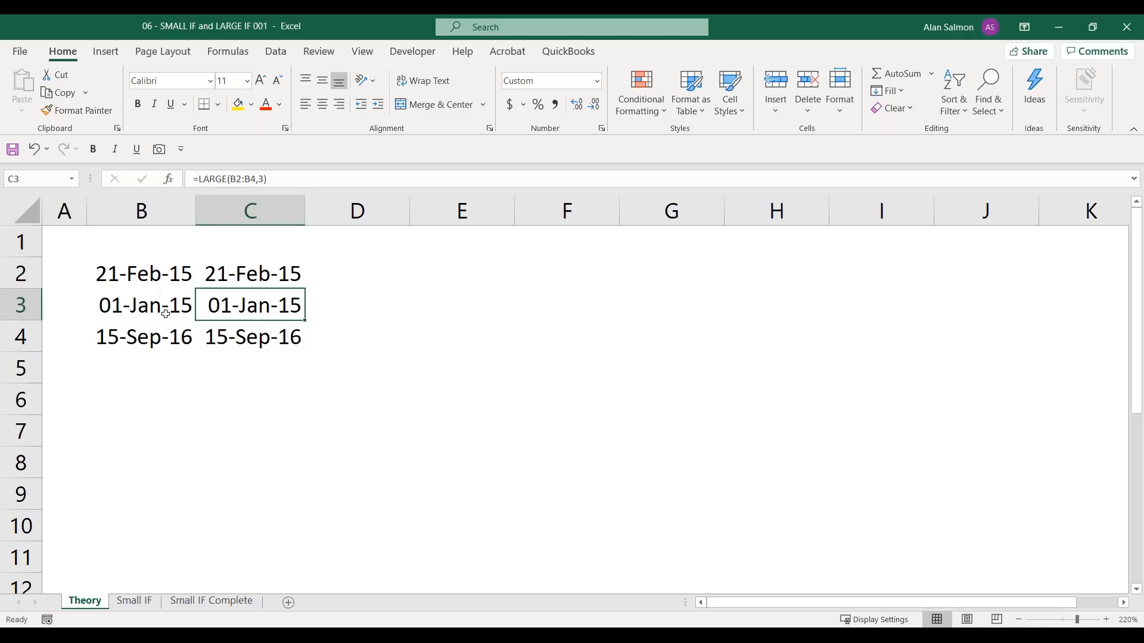
pyautogui.click(222, 334)
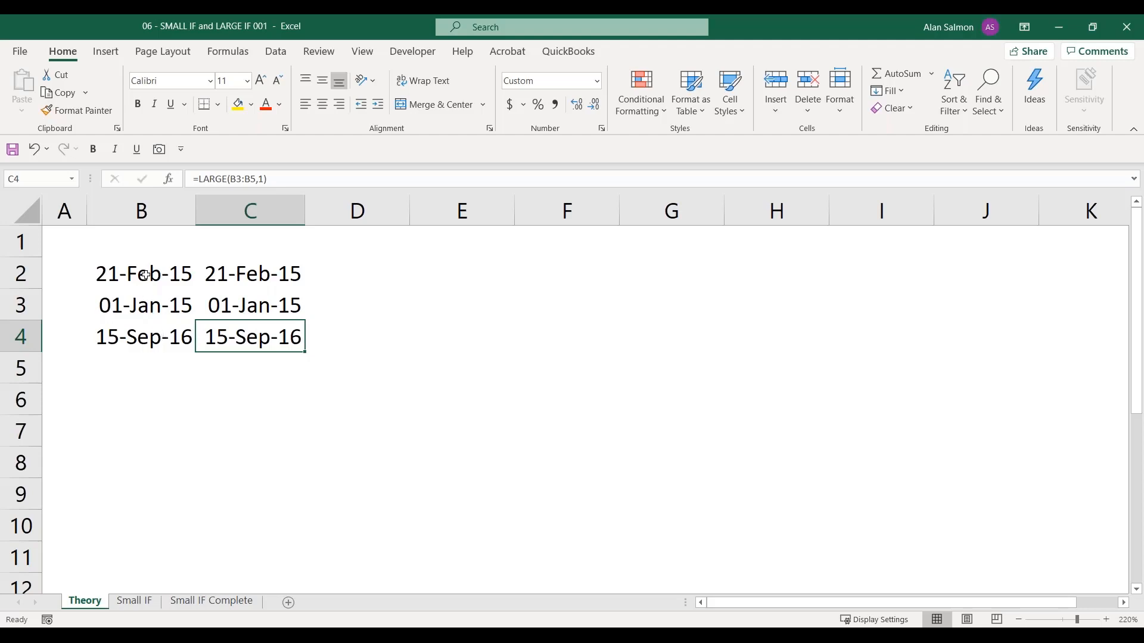
# Apply the comma number style to the dates in B2:B4 to display their serial numbers
pyautogui.moveTo(145, 275); pyautogui.dragTo(149, 329)
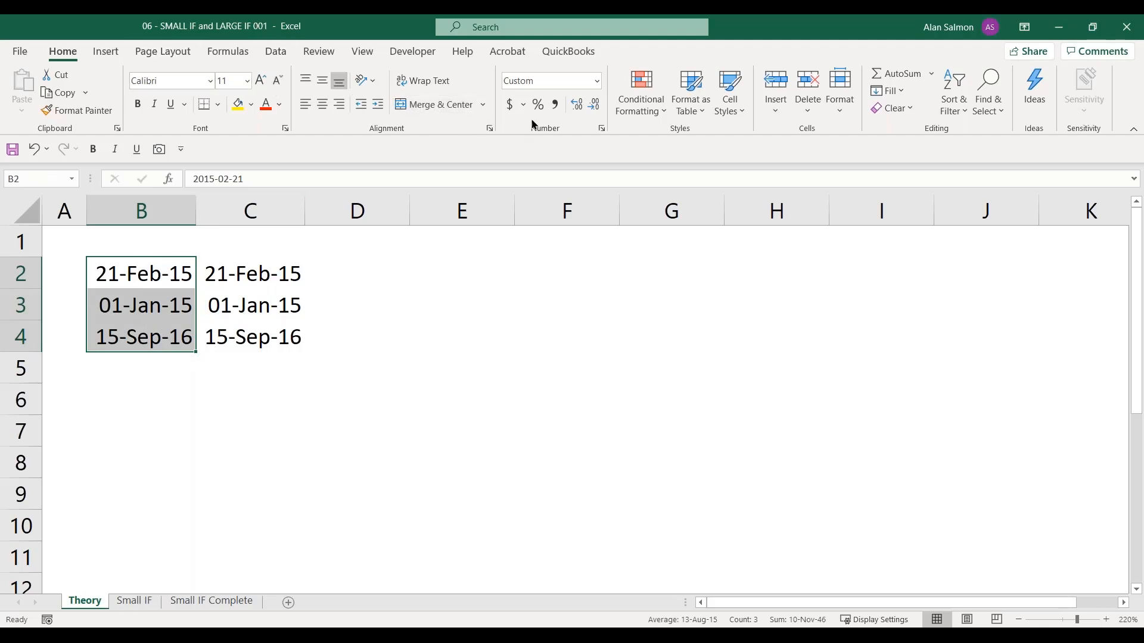
pyautogui.click(554, 108)
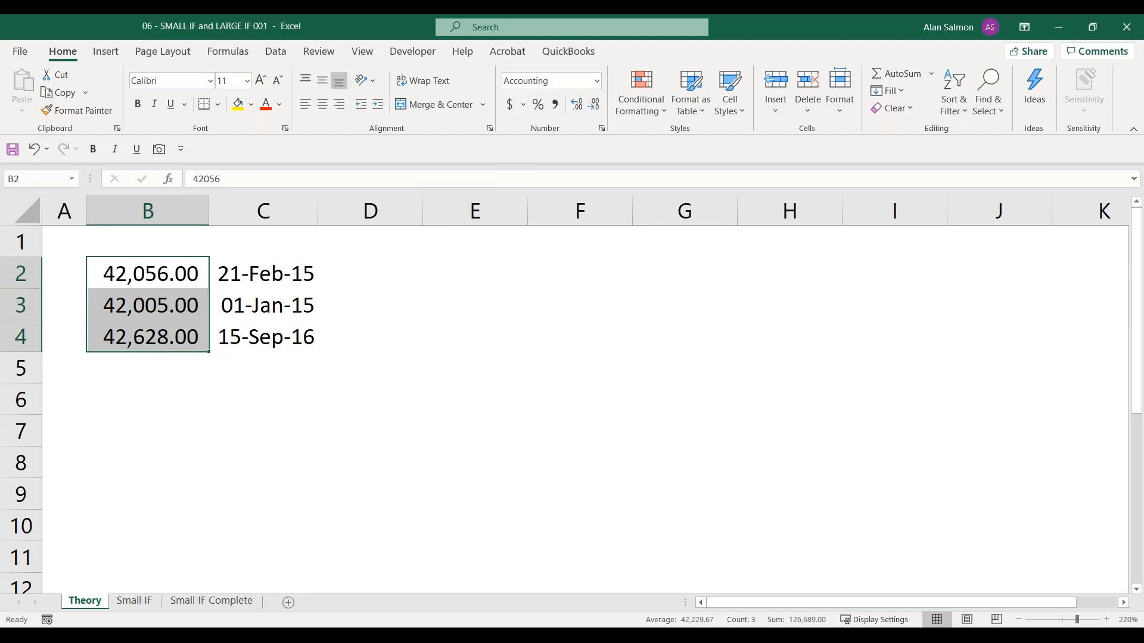
# On the Small IF sheet, replace D4 with the formula text from D2, entering =SMALL(IF($B$4:$B$14=$B4,$C$4:$C$14),D$3) as an array formula
pyautogui.click(136, 601)
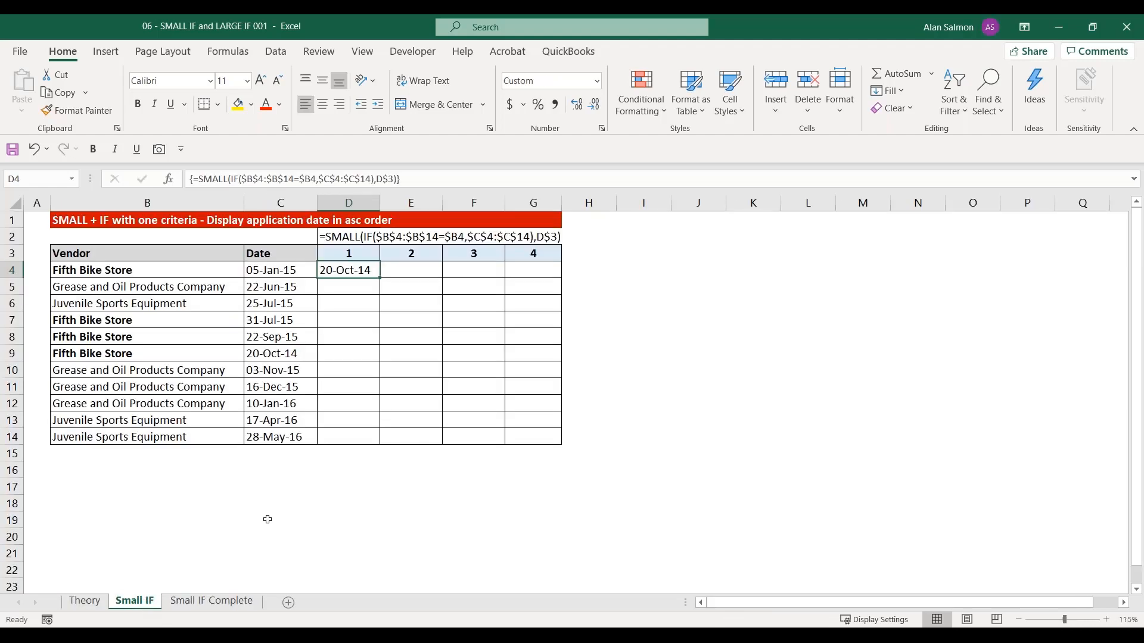
pyautogui.press('Delete')
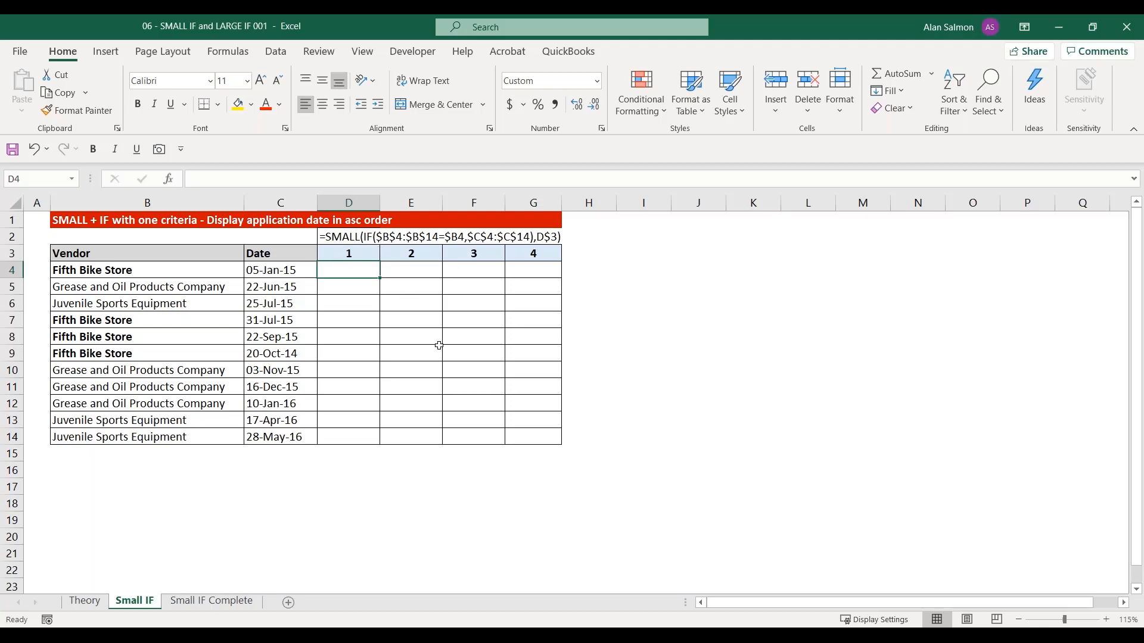
pyautogui.scroll(1, 439, 346)
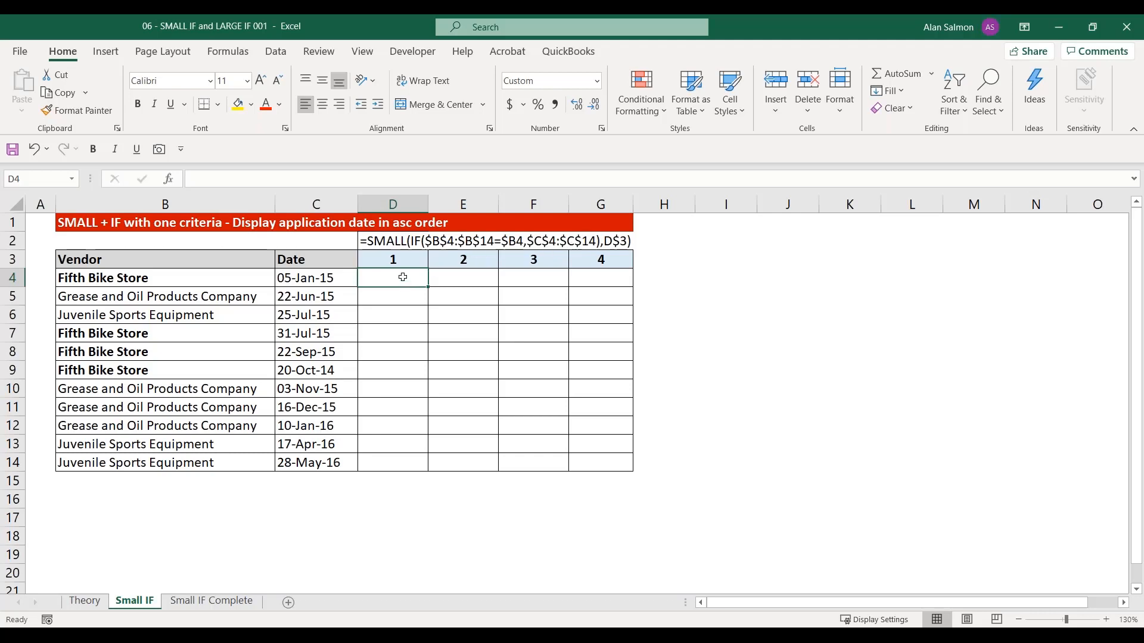
pyautogui.click(388, 244)
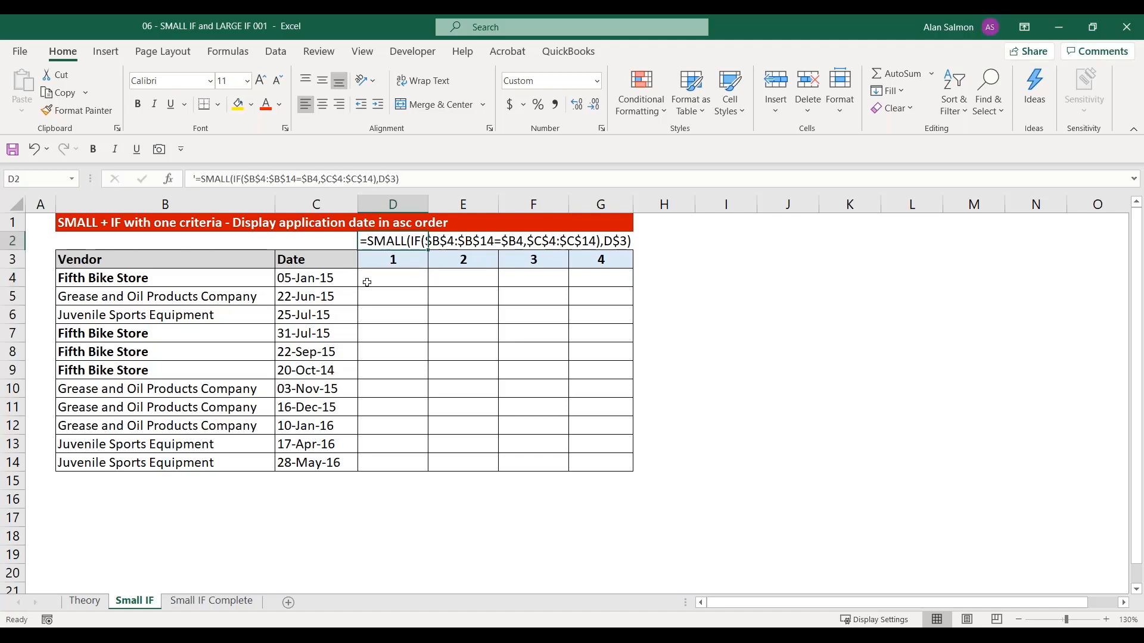
pyautogui.hotkey('ctrl', 'c')
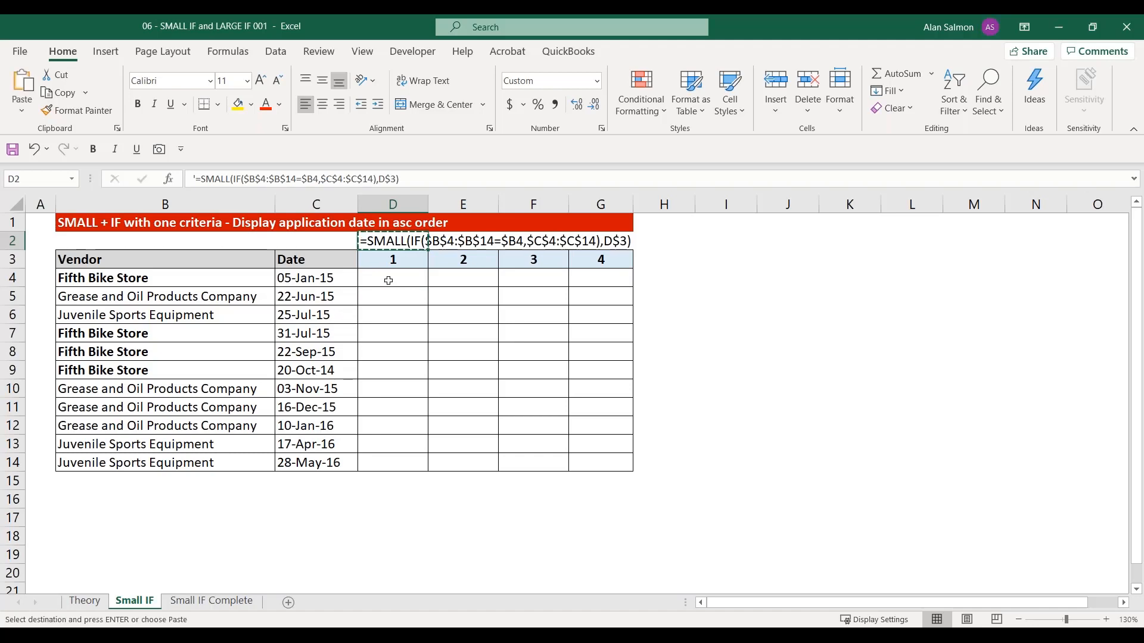
pyautogui.click(388, 280)
pyautogui.hotkey('ctrl', 'v')
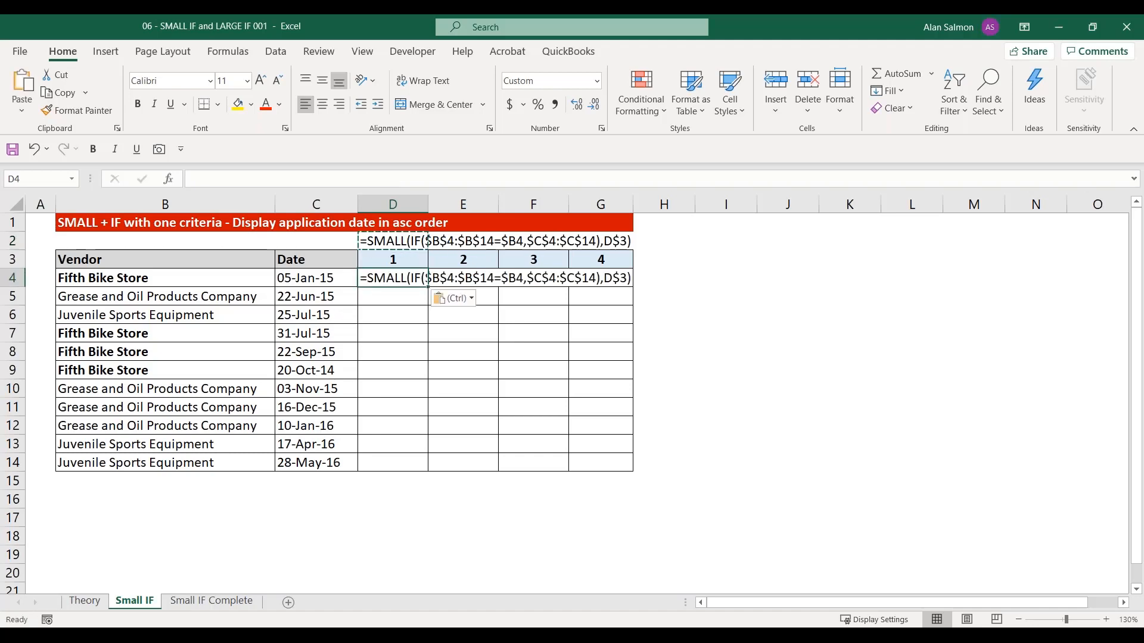
pyautogui.click(198, 179)
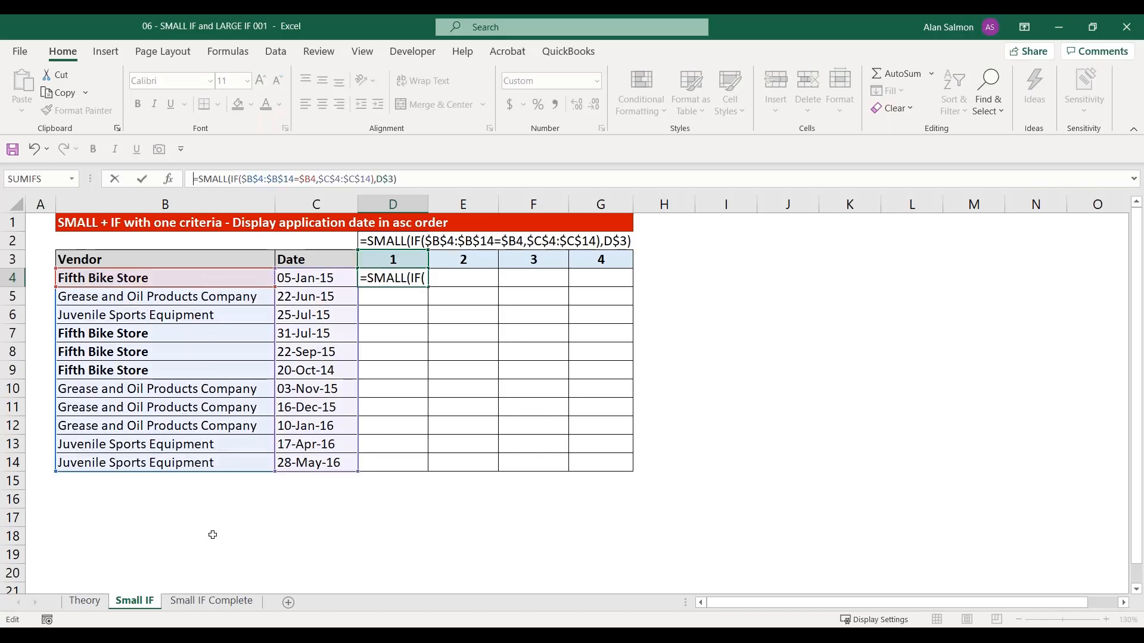
pyautogui.hotkey('ctrl', 'shift', 'Return')
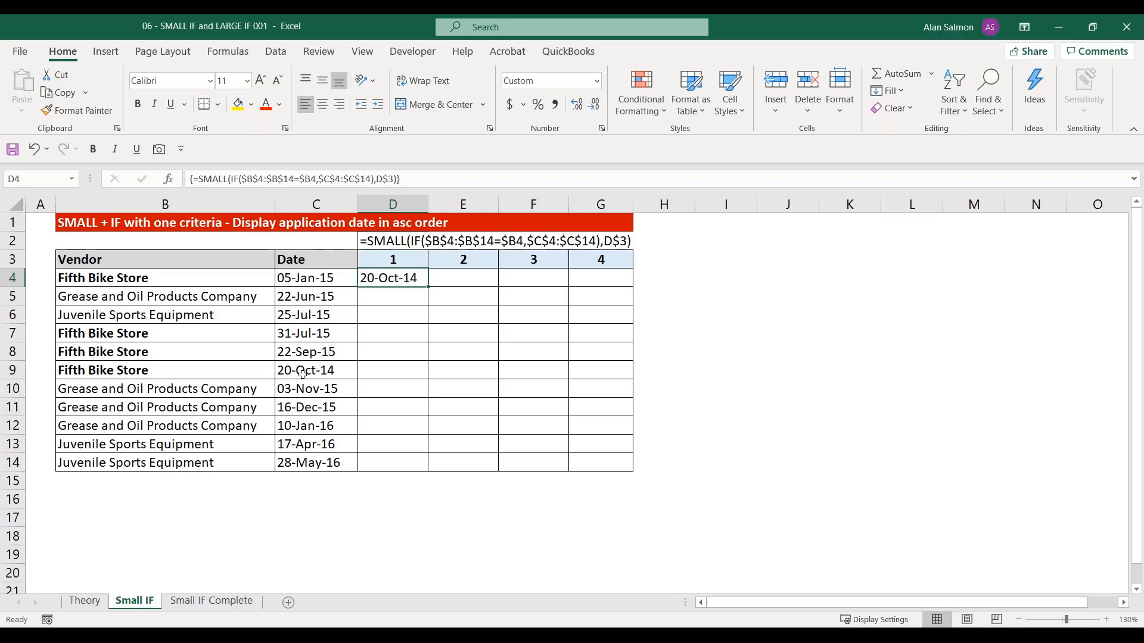
# View the finished table on the Small IF Complete sheet, and switch to the 07 - Horizontal Array Array Constantss workbook
pyautogui.click(197, 600)
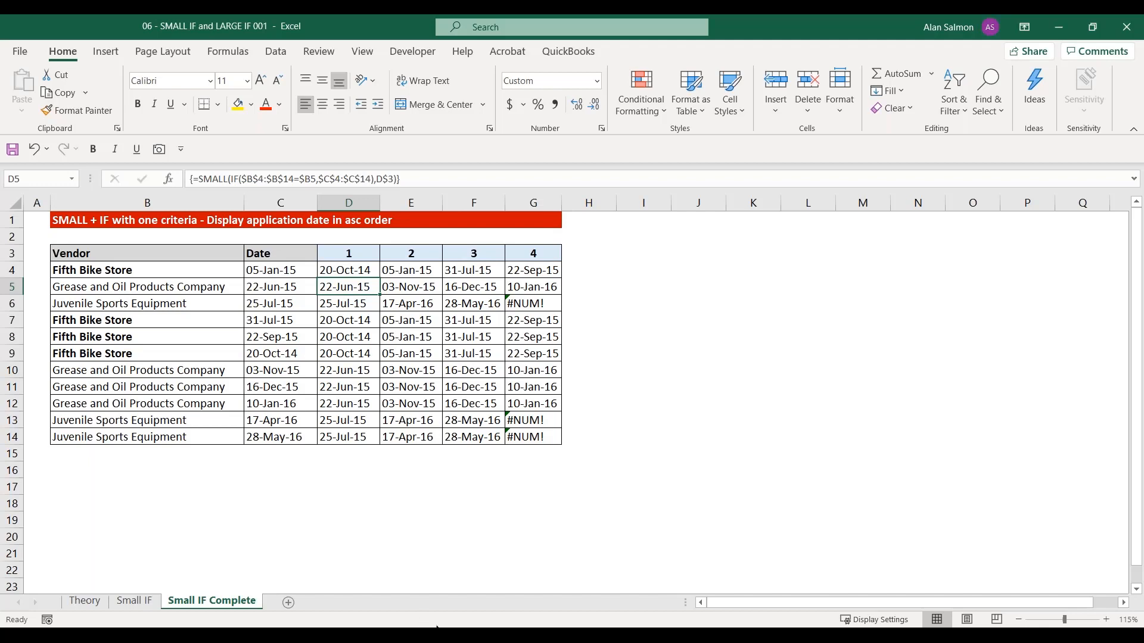
pyautogui.moveTo(438, 634)
pyautogui.click(813, 602)
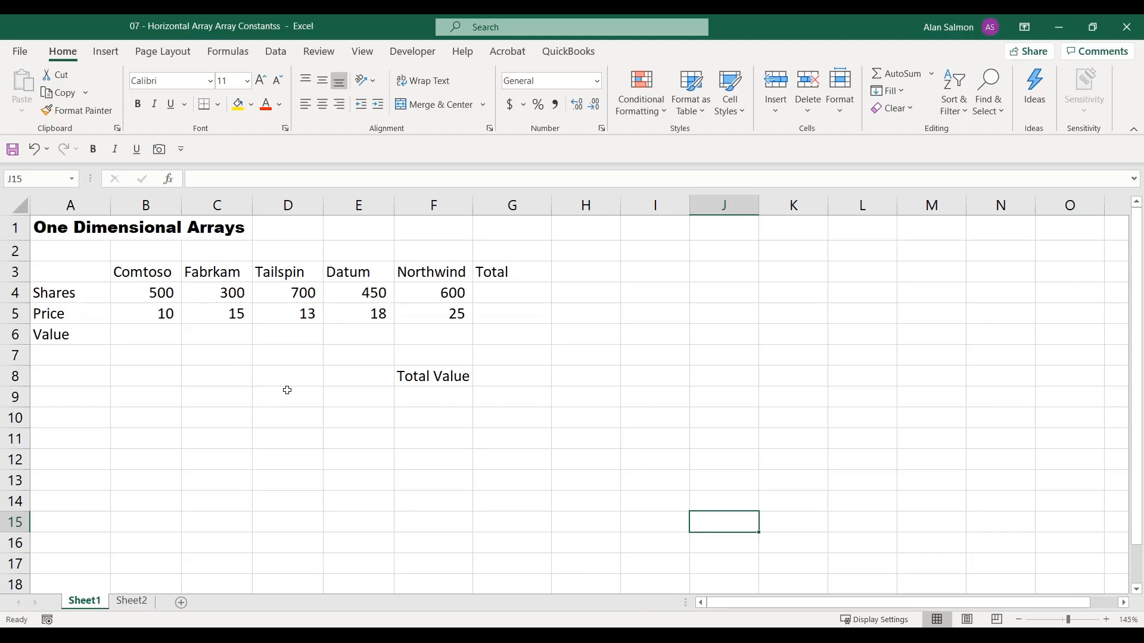
# AutoSum Comtoso's shares and price in B6 with =SUM(B4:B5) and fill the formula across the Value row through G6
pyautogui.click(151, 336)
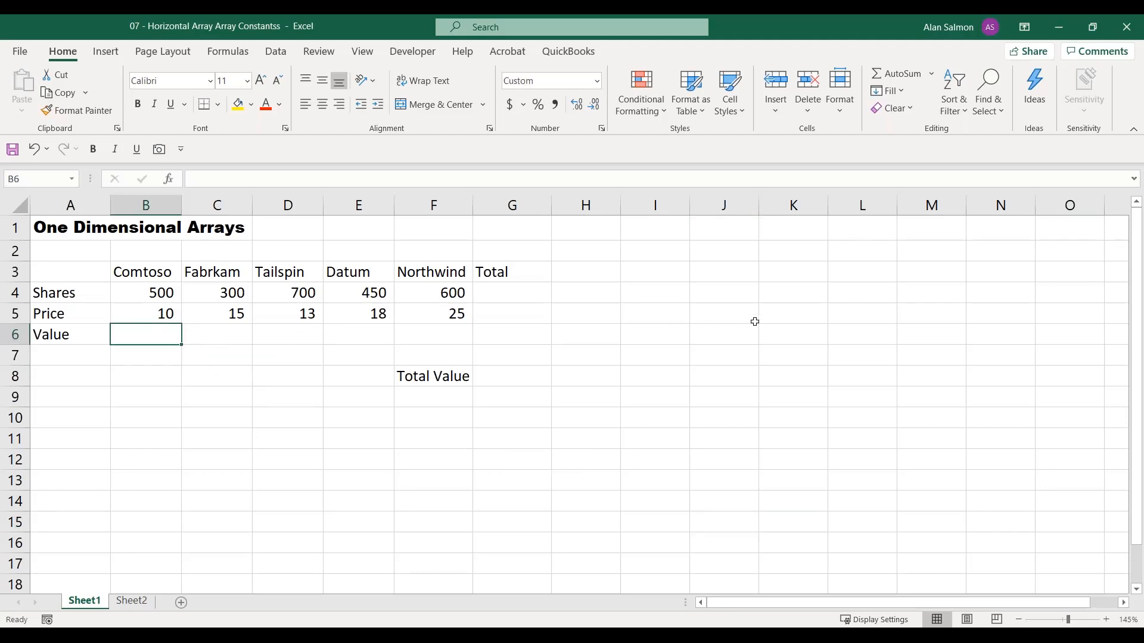
pyautogui.click(910, 80)
pyautogui.click(909, 80)
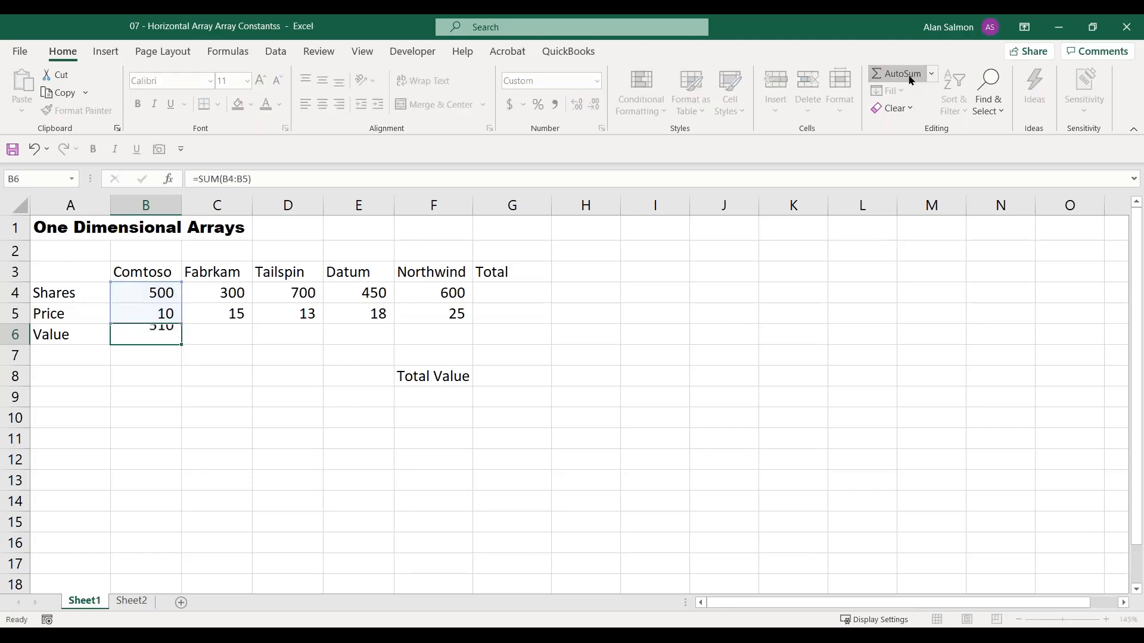
pyautogui.moveTo(182, 345); pyautogui.dragTo(439, 341)
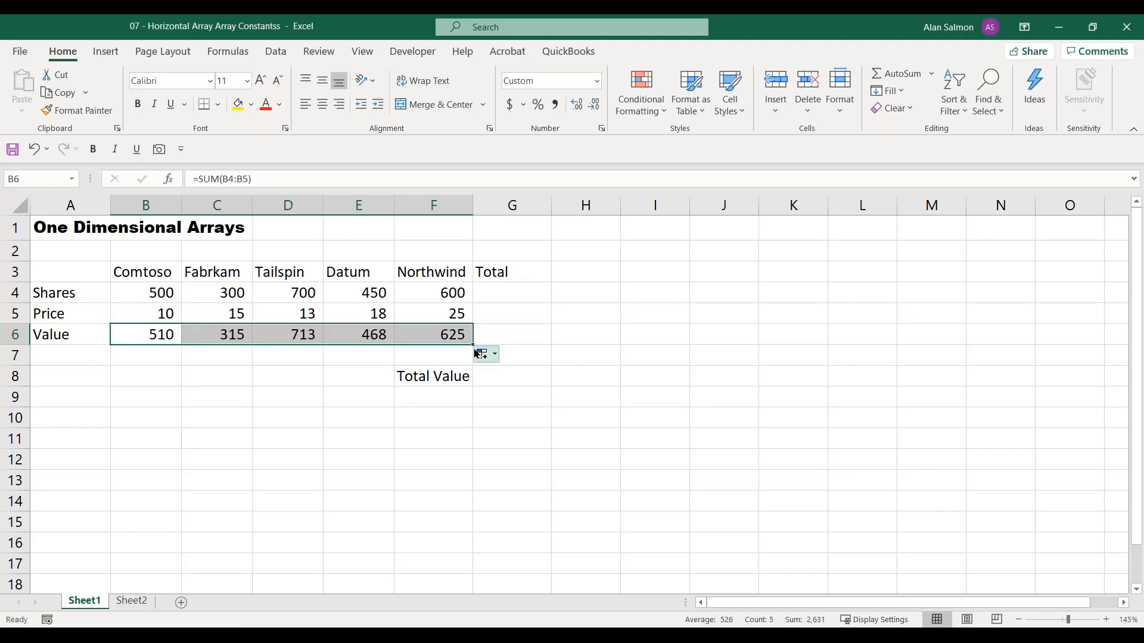
pyautogui.moveTo(474, 344); pyautogui.dragTo(553, 344)
# Total the Shares row in G4 with =SUM(B4:F4) and fill the formula down to G5
pyautogui.click(511, 292)
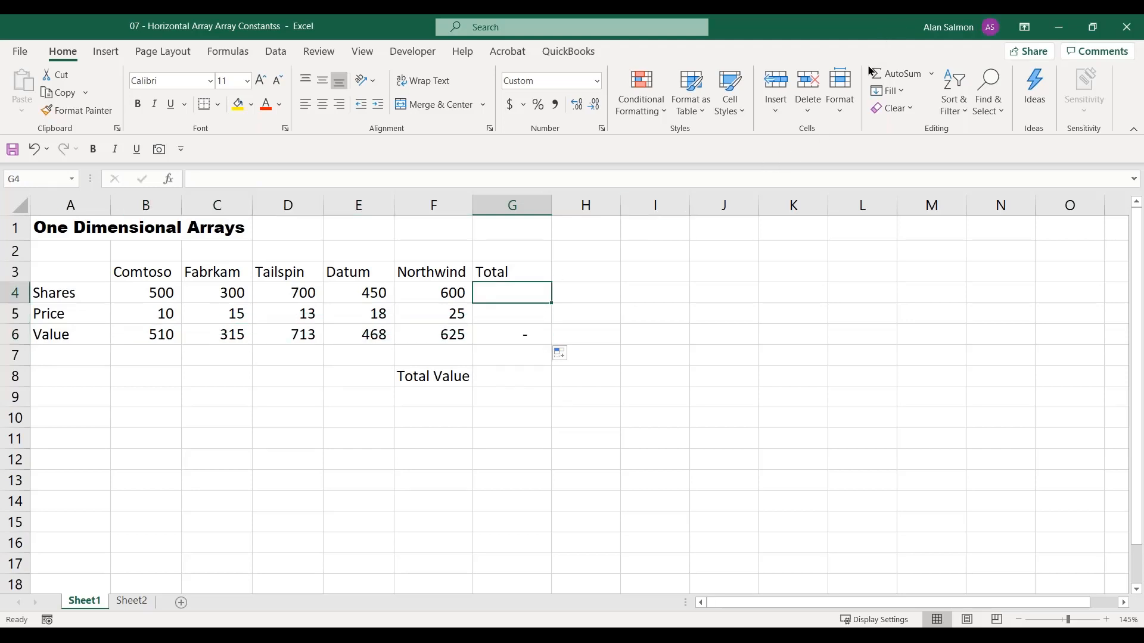
pyautogui.click(892, 76)
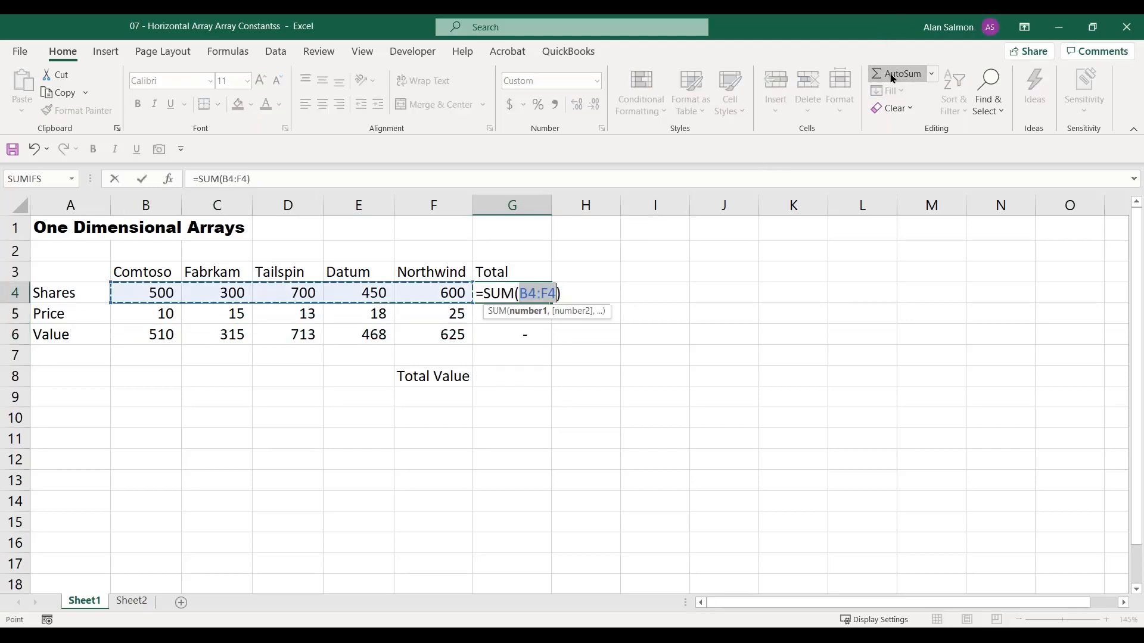
pyautogui.click(892, 76)
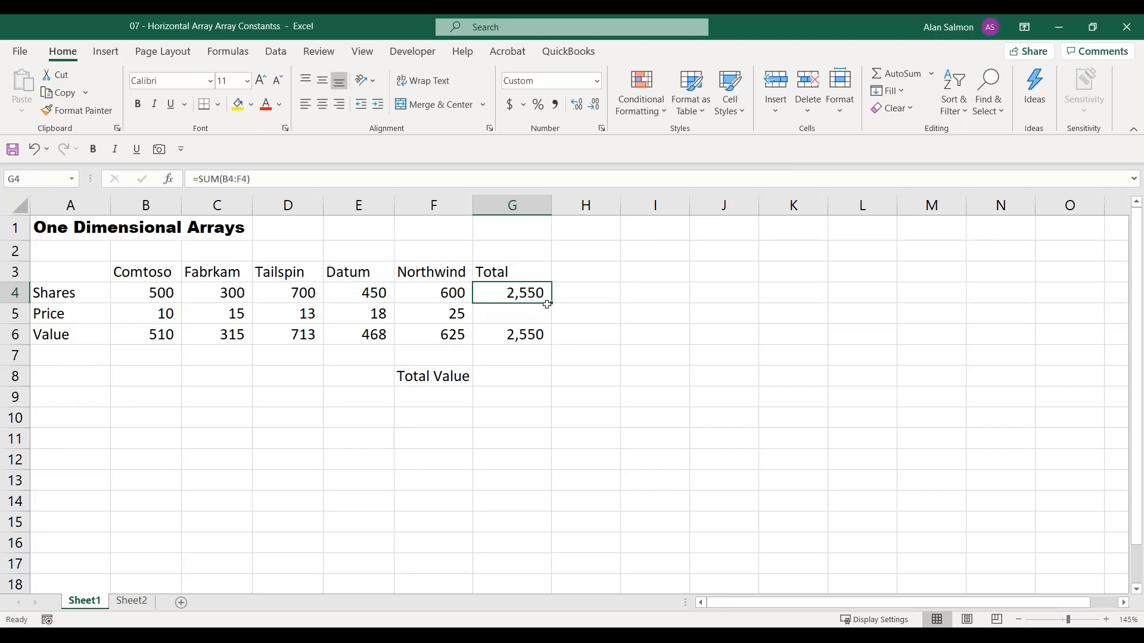
pyautogui.moveTo(549, 304); pyautogui.dragTo(548, 324)
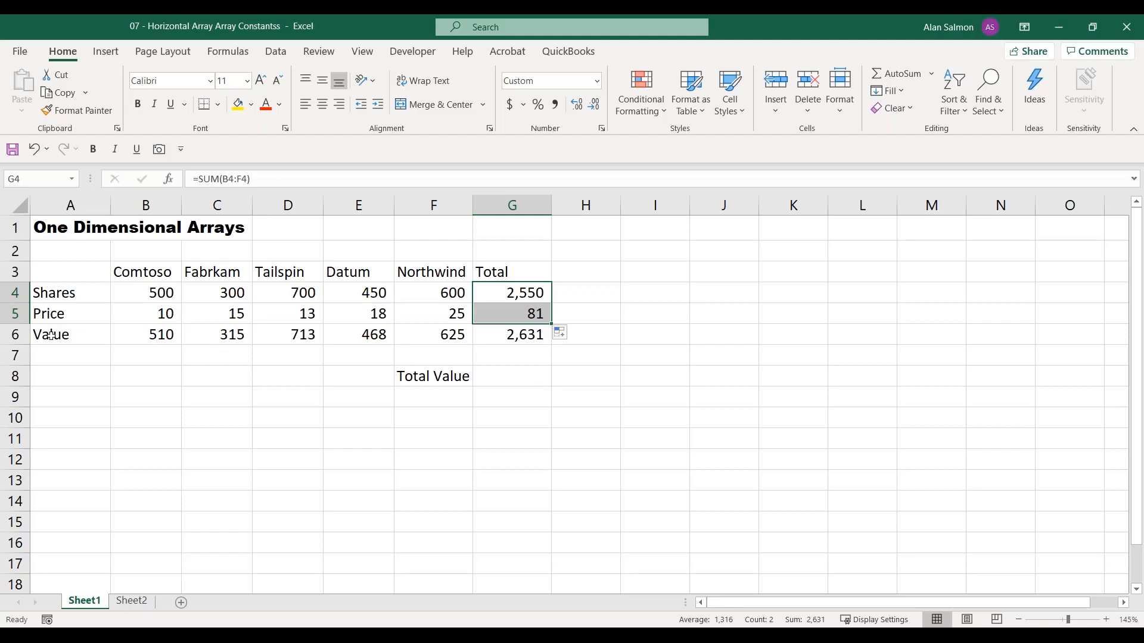
# Calculate the Total Value in G8 by entering =SUM(B4:F4*B5:F5) as an array formula
pyautogui.click(487, 375)
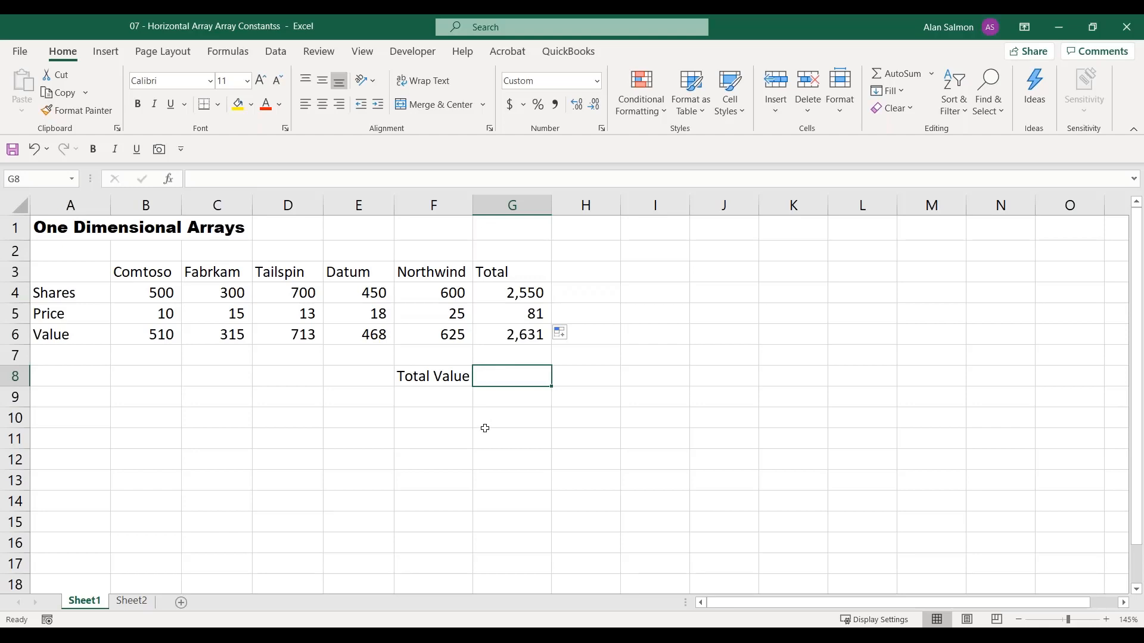
pyautogui.write('=s')
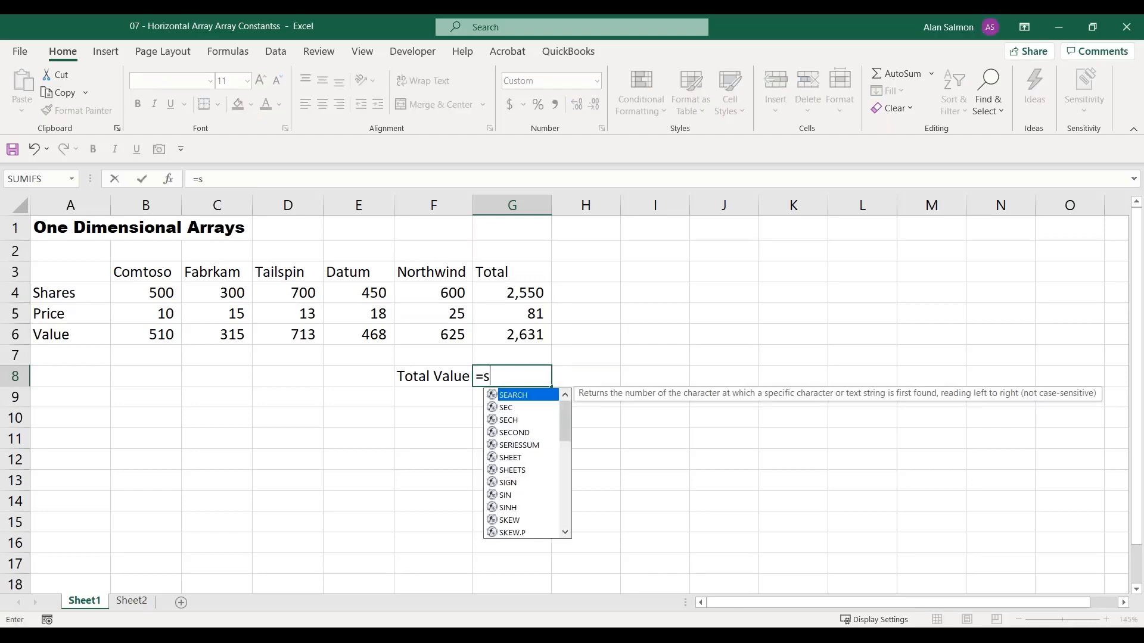
pyautogui.write('um(')
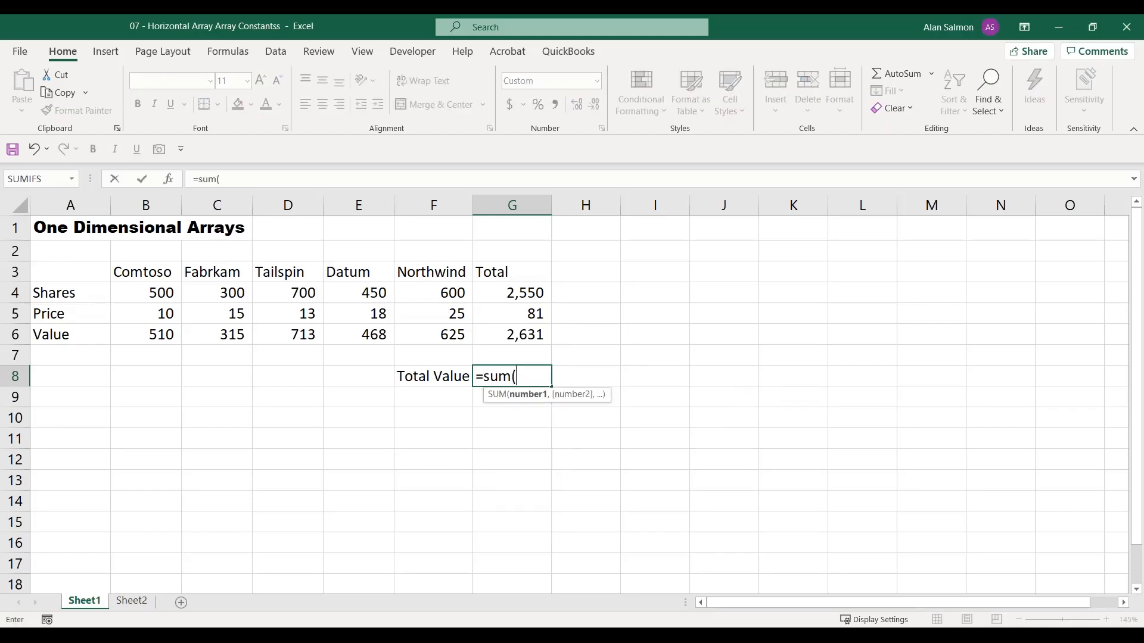
pyautogui.click(143, 292)
pyautogui.moveTo(153, 293); pyautogui.dragTo(405, 306)
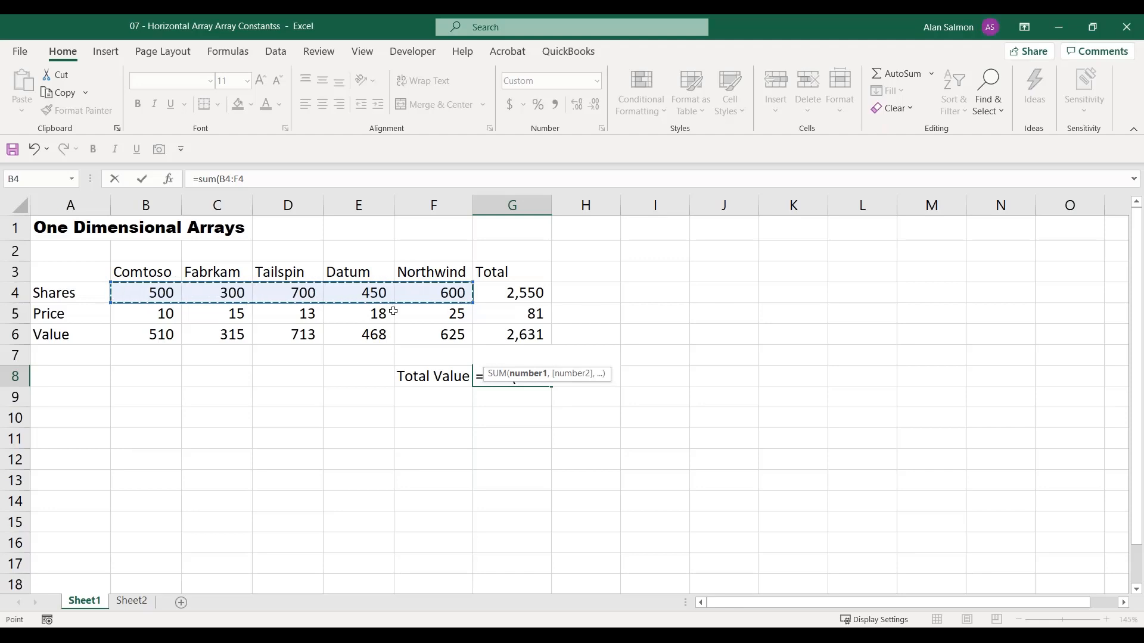
pyautogui.write('*')
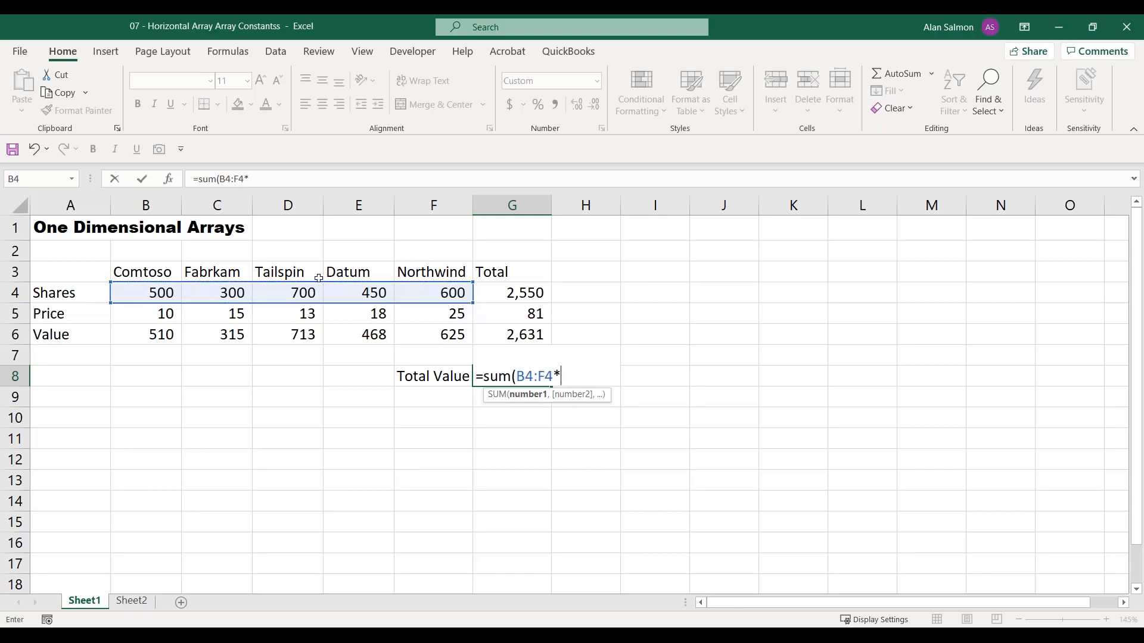
pyautogui.click(170, 314)
pyautogui.moveTo(170, 313); pyautogui.dragTo(408, 318)
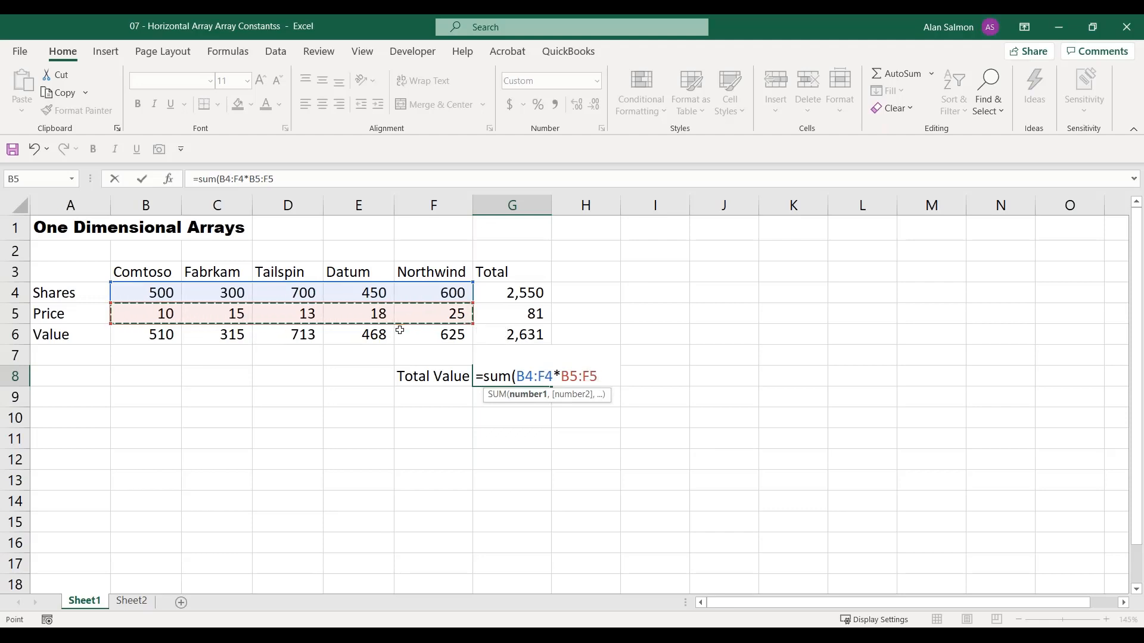
pyautogui.hotkey('ctrl', 'shift', 'Return')
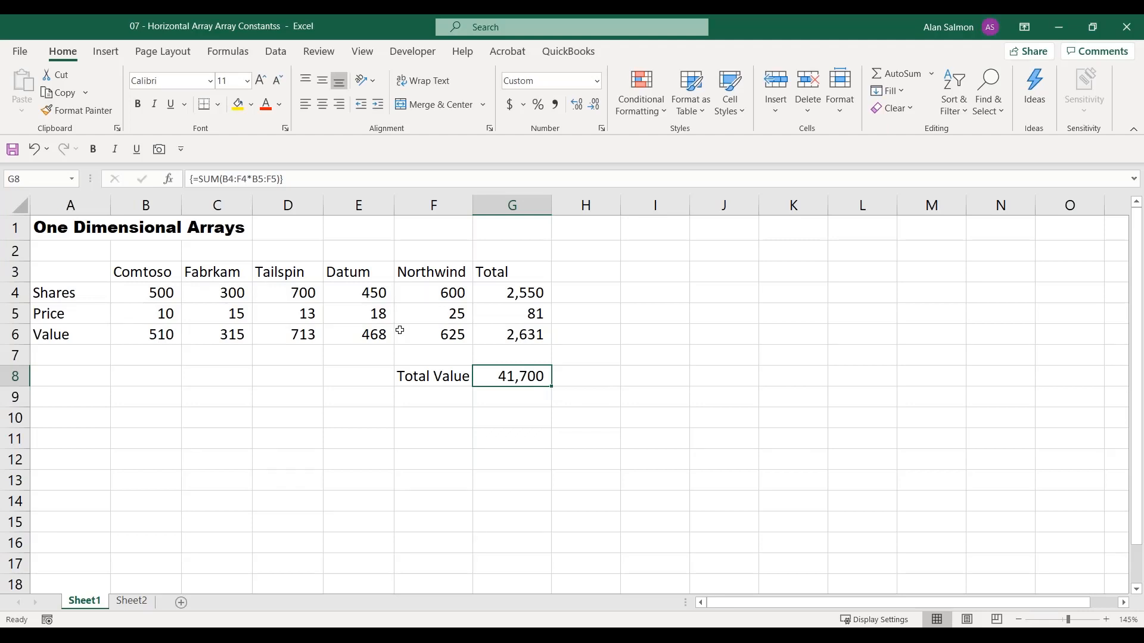
# Check the Value row's formulas in G6, F6 and B6
pyautogui.click(529, 339)
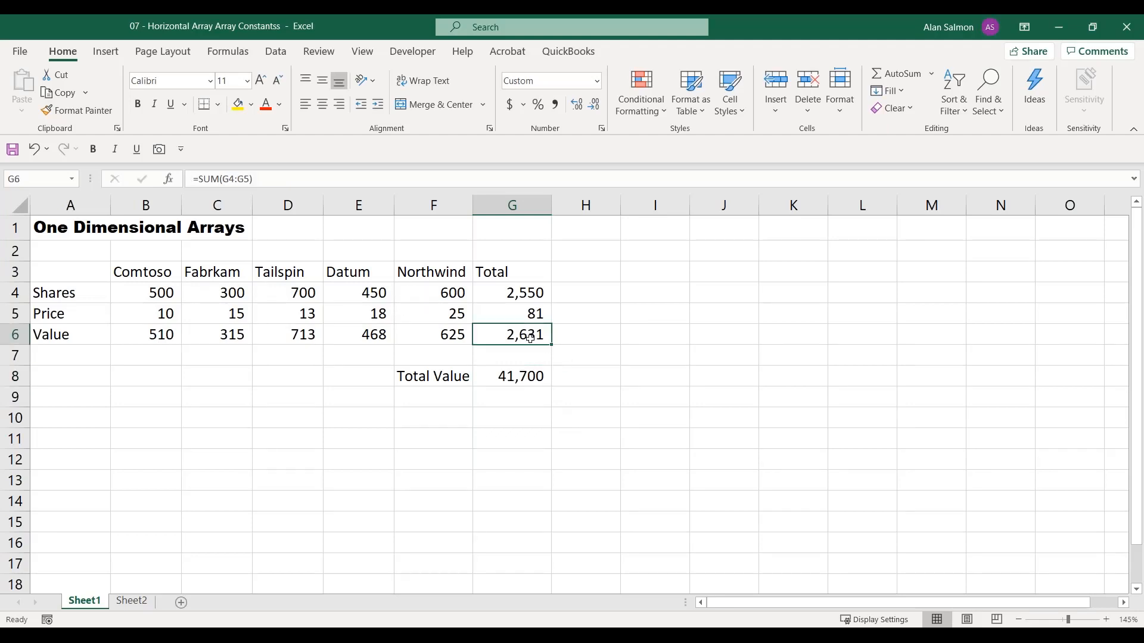
pyautogui.click(455, 337)
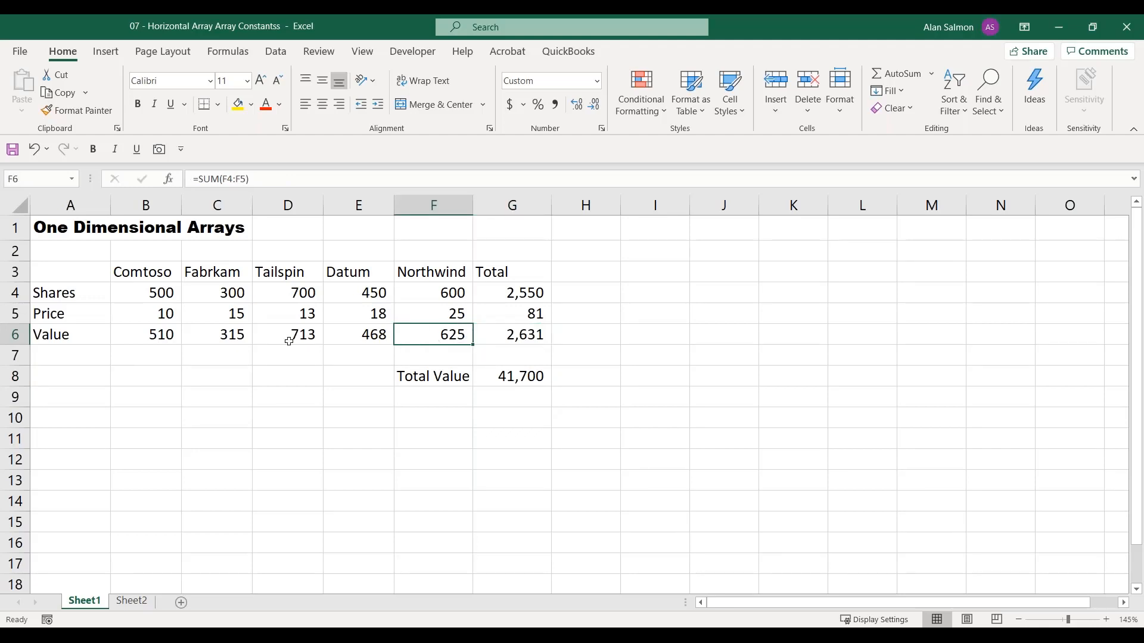
pyautogui.click(164, 342)
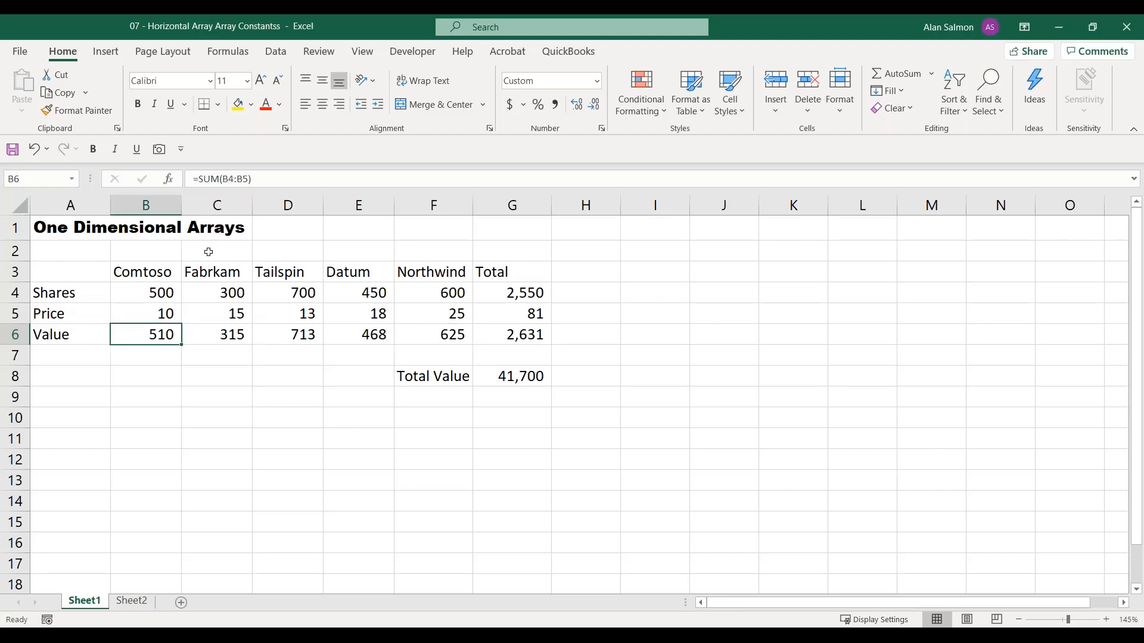
# Replace Comtoso's Value formula in B6 with =B4*B5 and fill it across the Value row through G6
pyautogui.write('=')
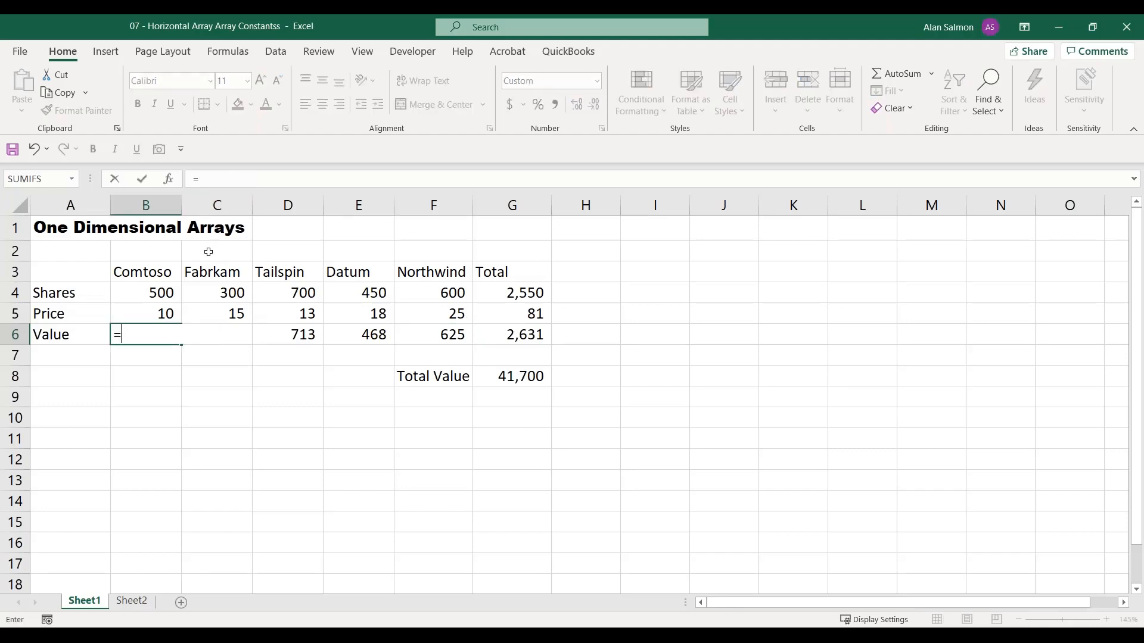
pyautogui.click(157, 293)
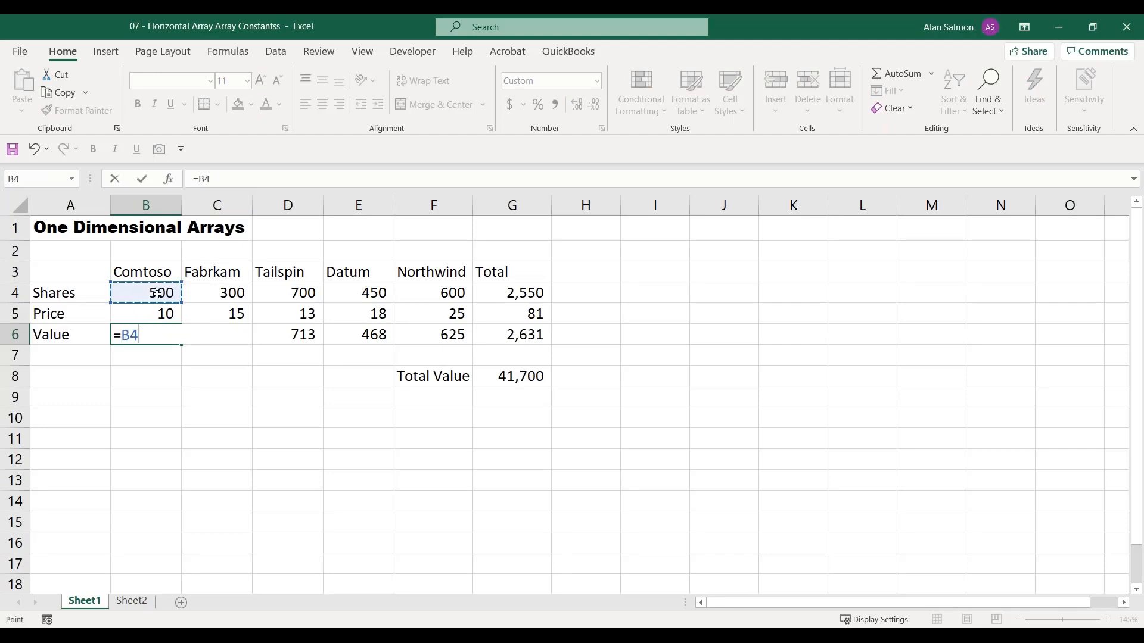
pyautogui.write('*')
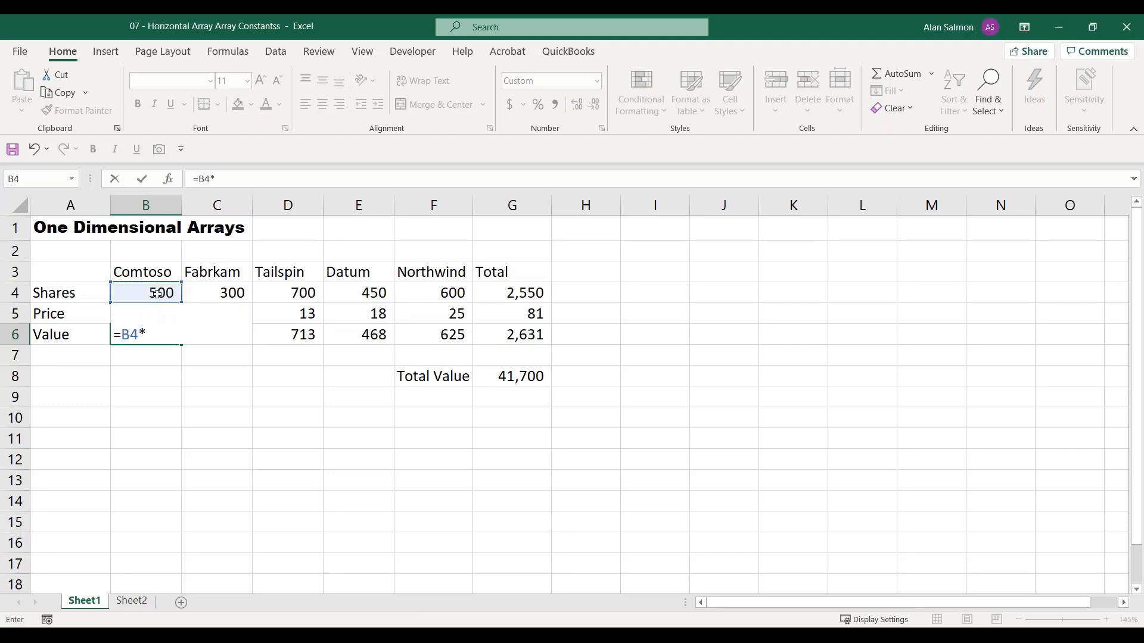
pyautogui.click(156, 313)
pyautogui.press('Return')
pyautogui.click(152, 336)
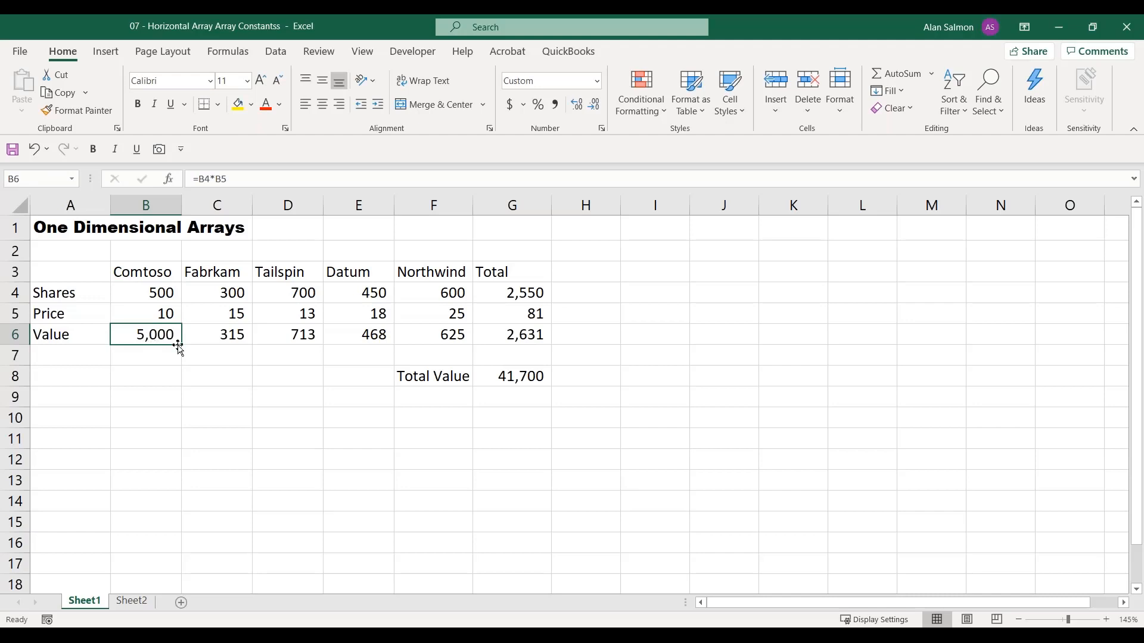
pyautogui.moveTo(178, 345); pyautogui.dragTo(512, 348)
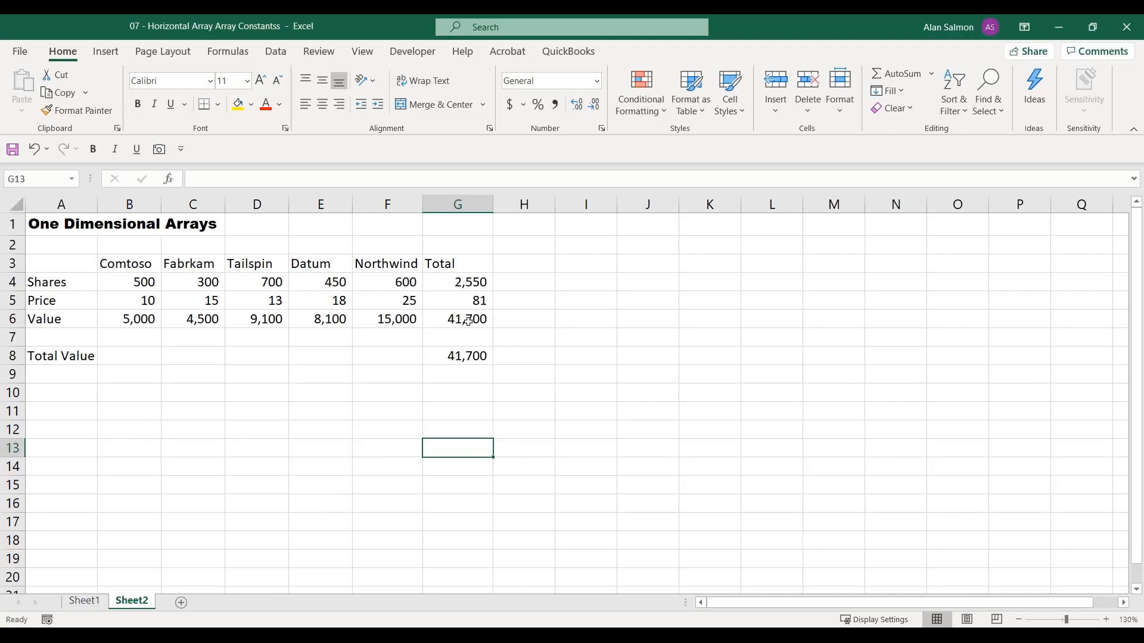
# Inspect the Total Value formula in G8 on Sheet2
pyautogui.click(463, 356)
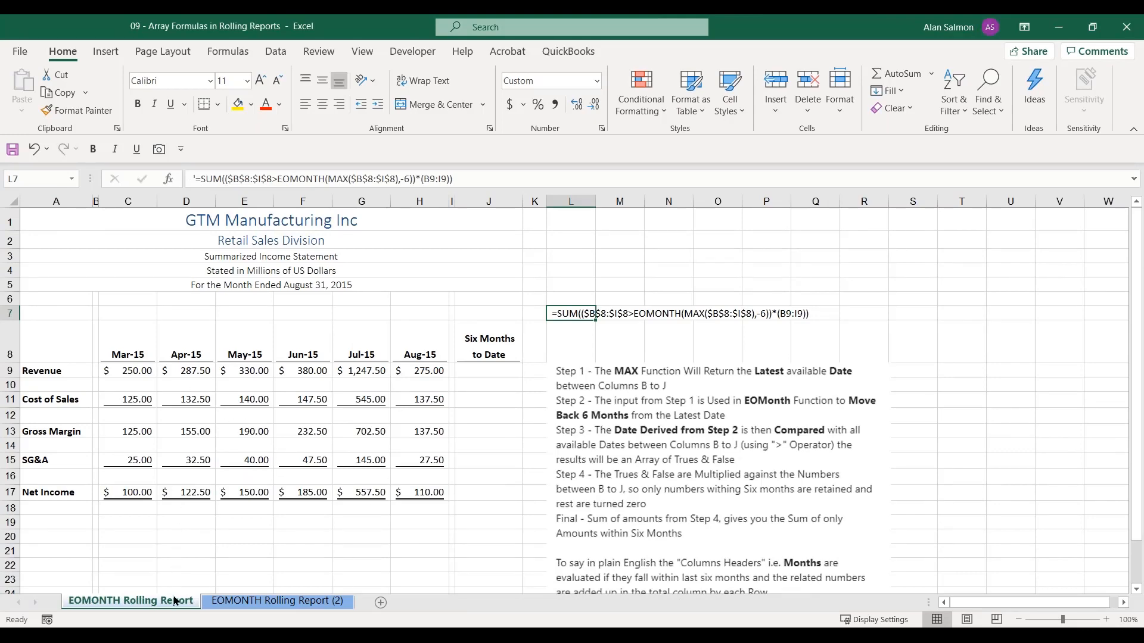
# In the Array Formulas in Rolling Reports workbook, inspect the Revenue row's Six Months to Date formula in J9 on the EOMONTH Rolling Report (2) sheet
pyautogui.click(248, 602)
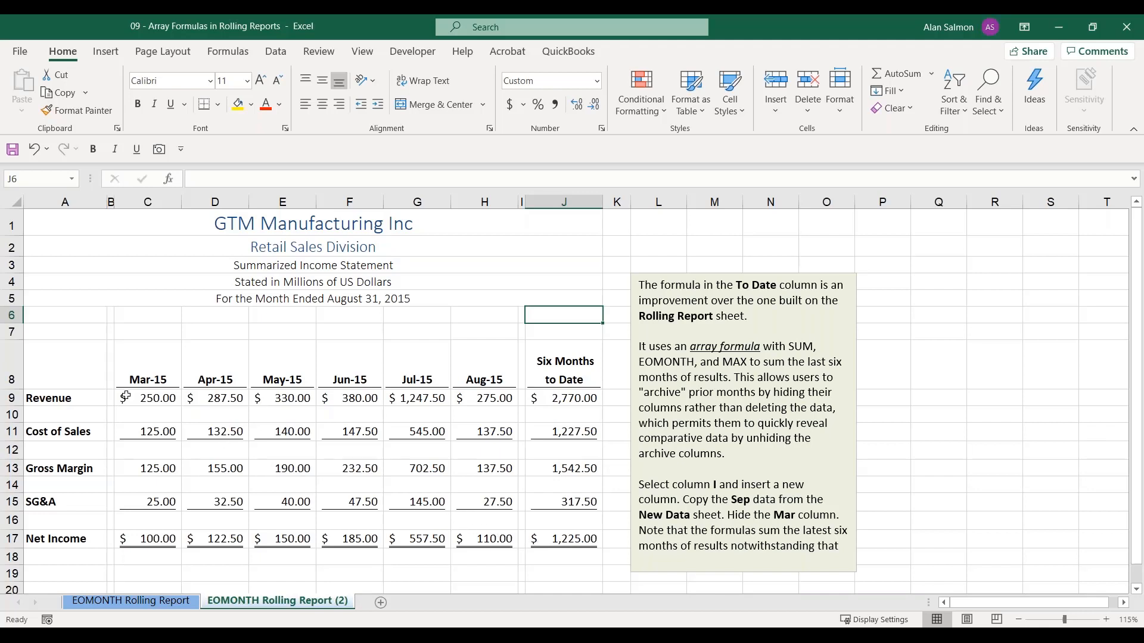
pyautogui.click(563, 401)
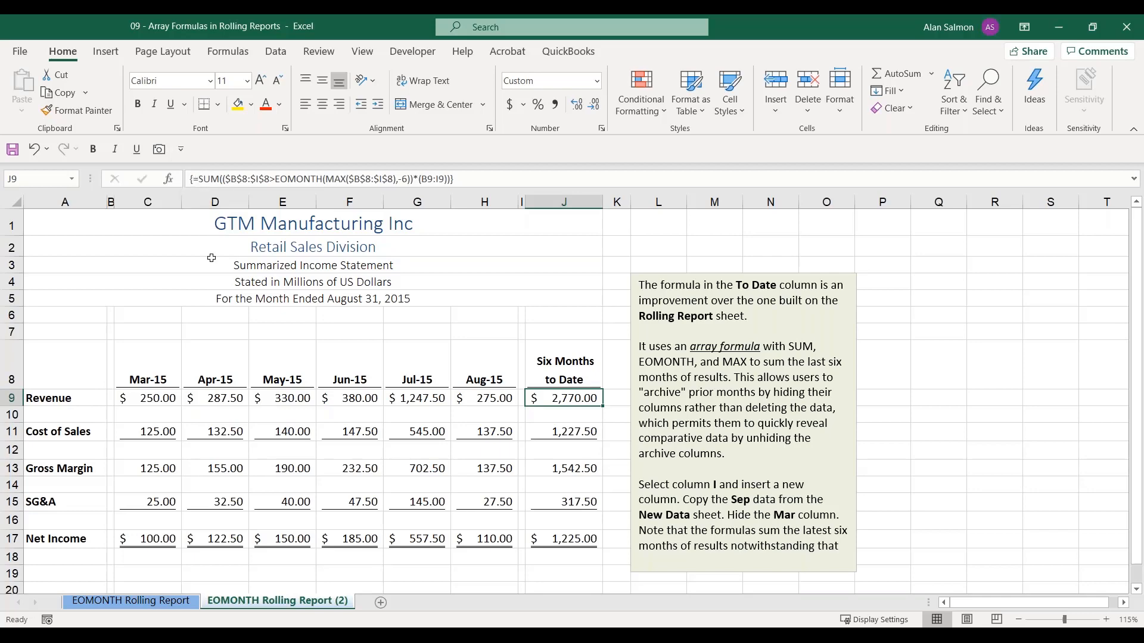
# Read the formula's step-by-step explanation on the EOMONTH Rolling Report sheet and return to cell J6 on EOMONTH Rolling Report (2)
pyautogui.click(184, 603)
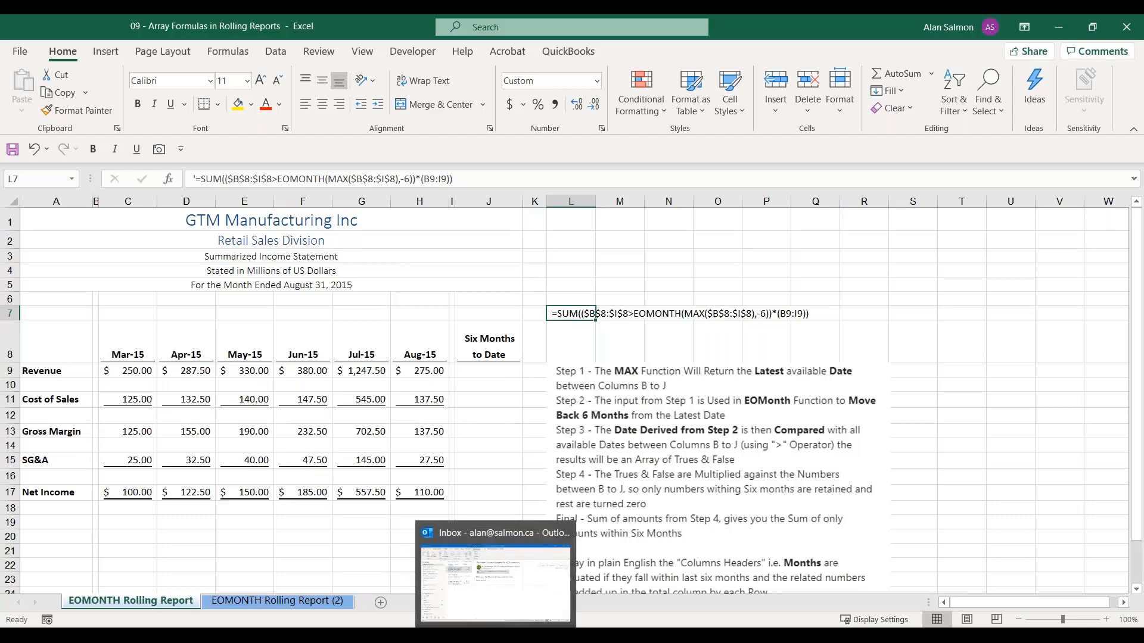
pyautogui.click(539, 419)
pyautogui.scroll(1, 544, 442)
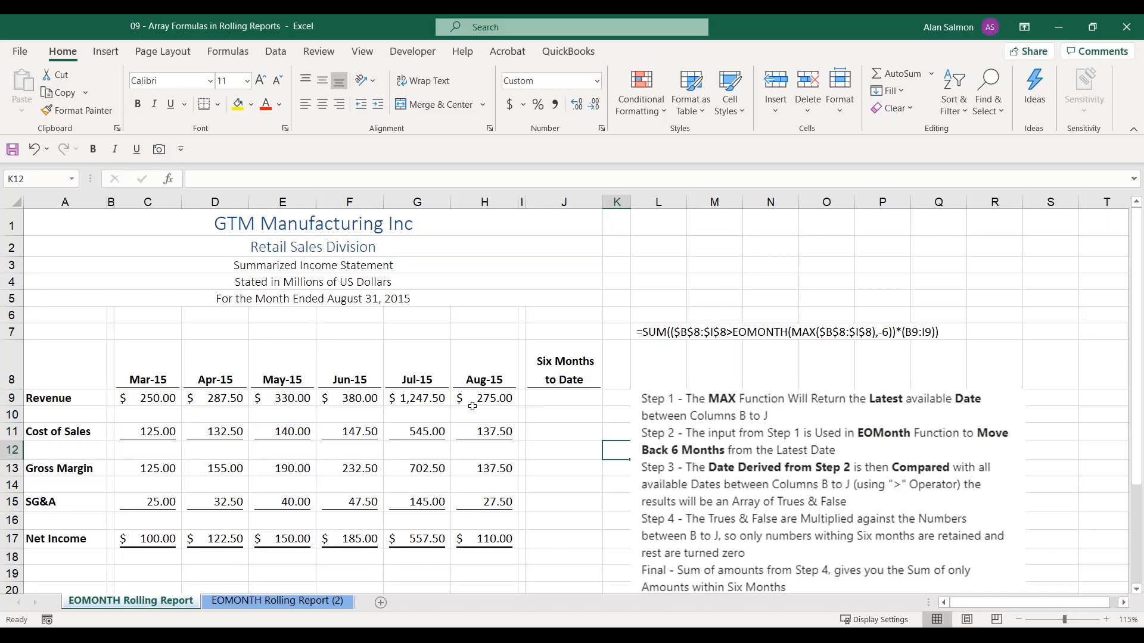
pyautogui.click(245, 600)
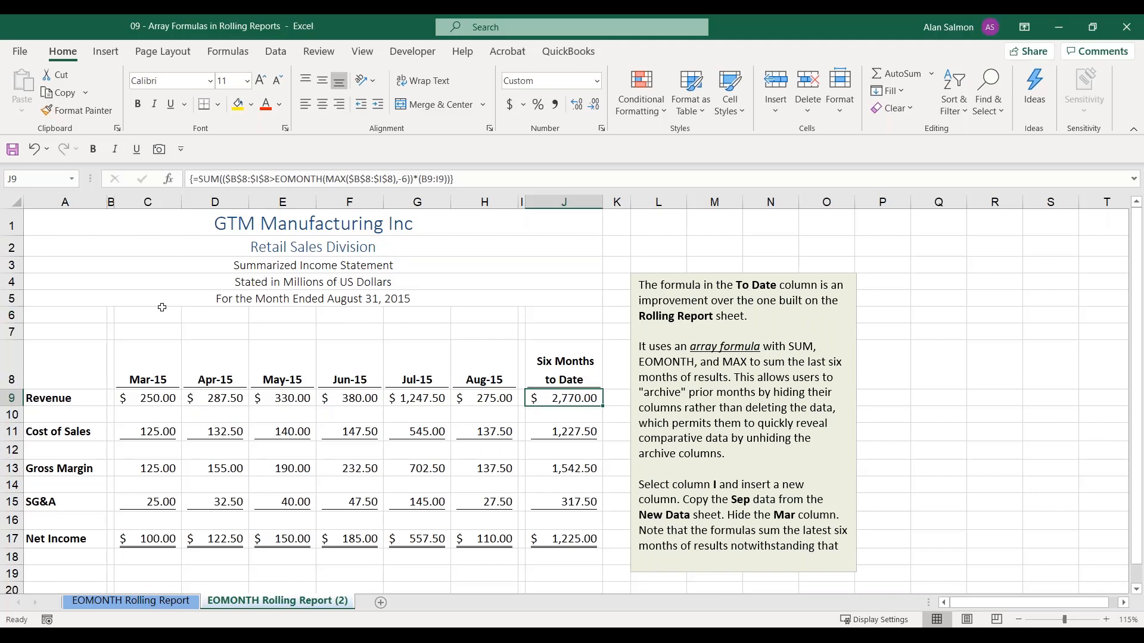
pyautogui.click(573, 315)
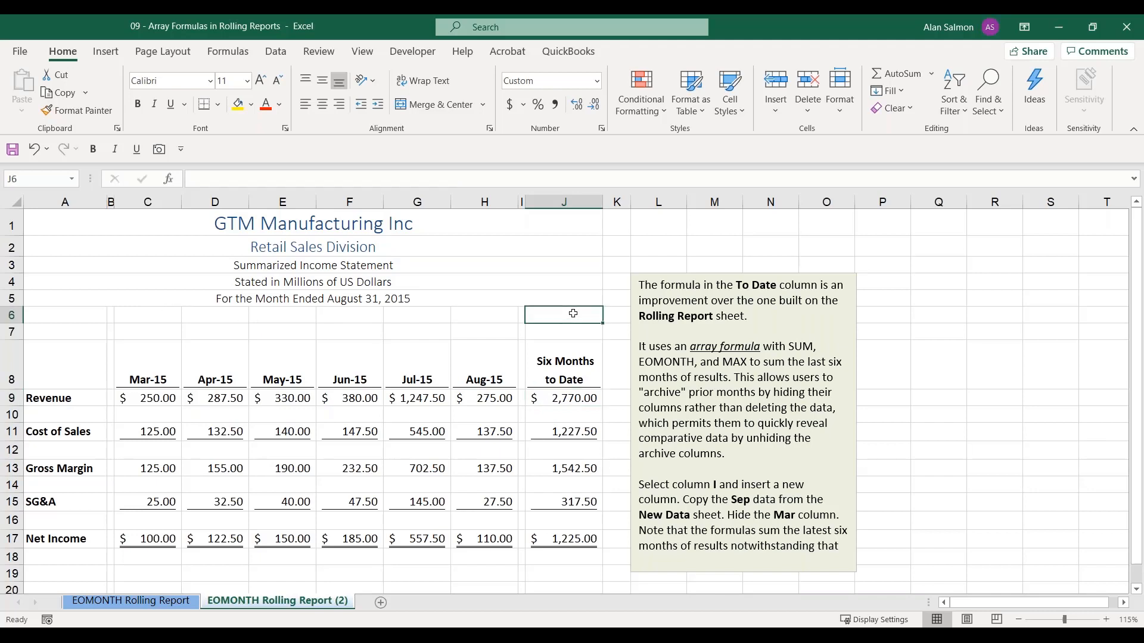
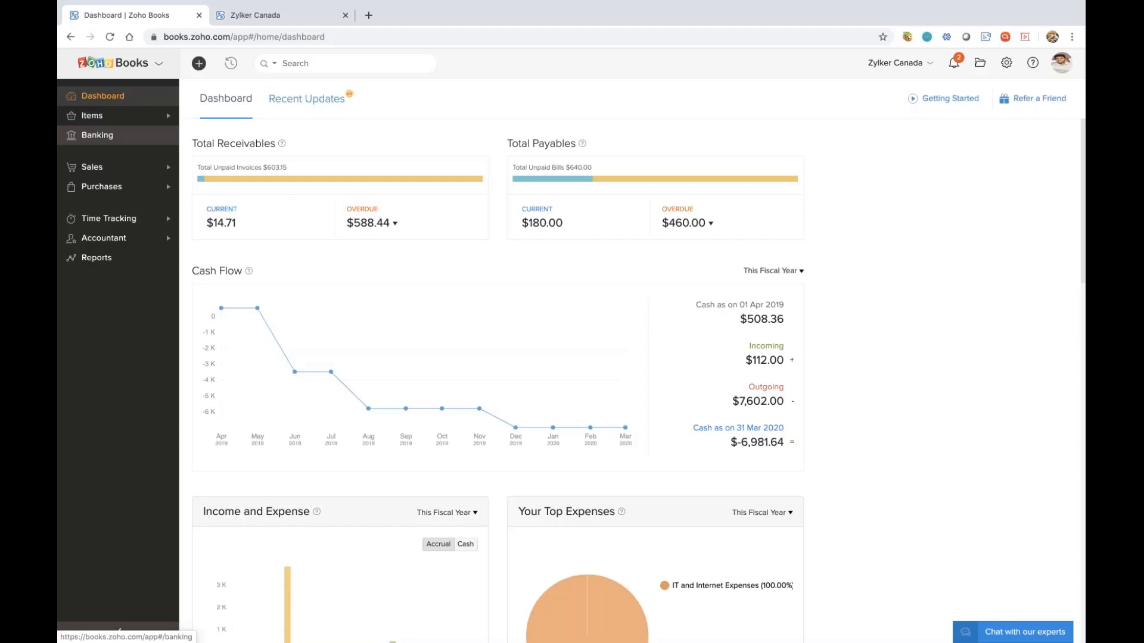
# In Zoho Books, view the bank feed connection form for ABE FCU - Bank and cancel without connecting
pyautogui.click(98, 135)
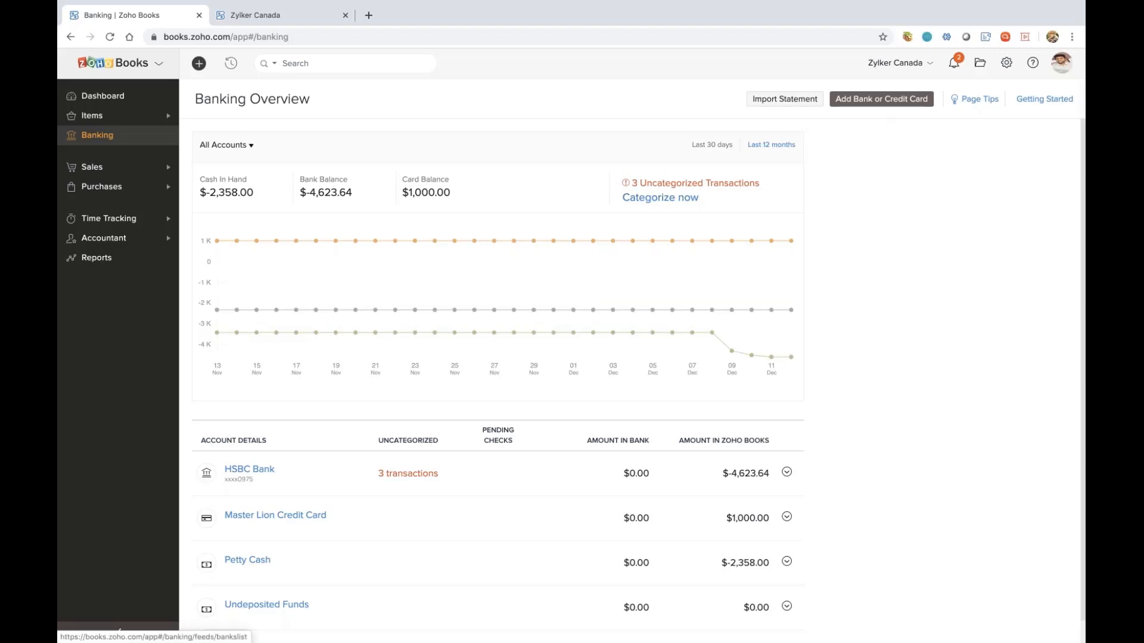
pyautogui.click(881, 99)
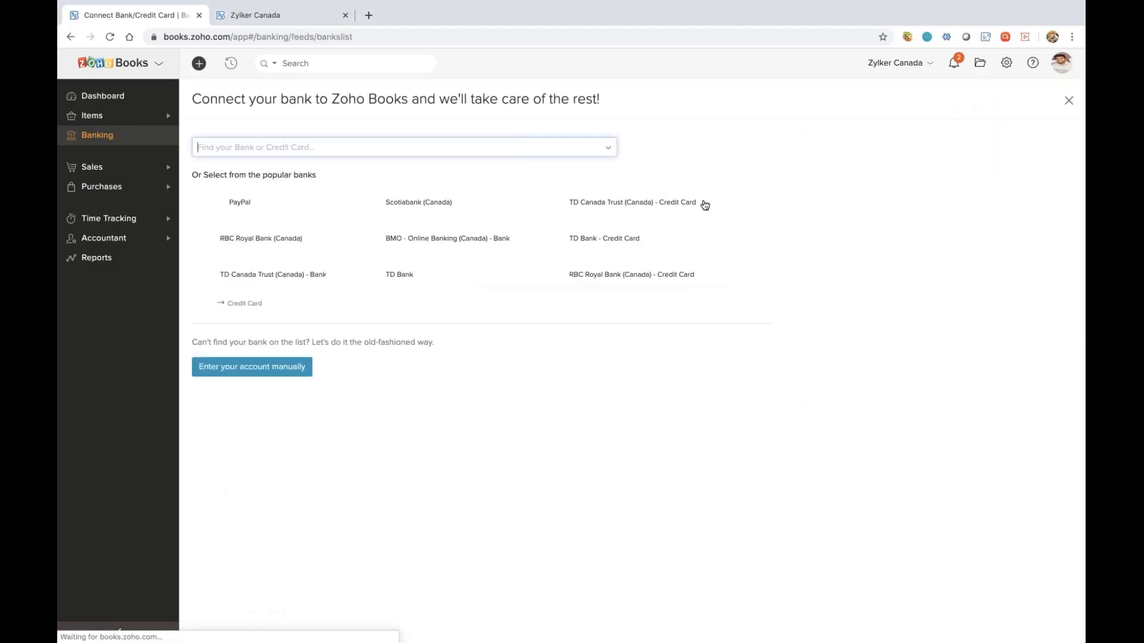
pyautogui.click(343, 155)
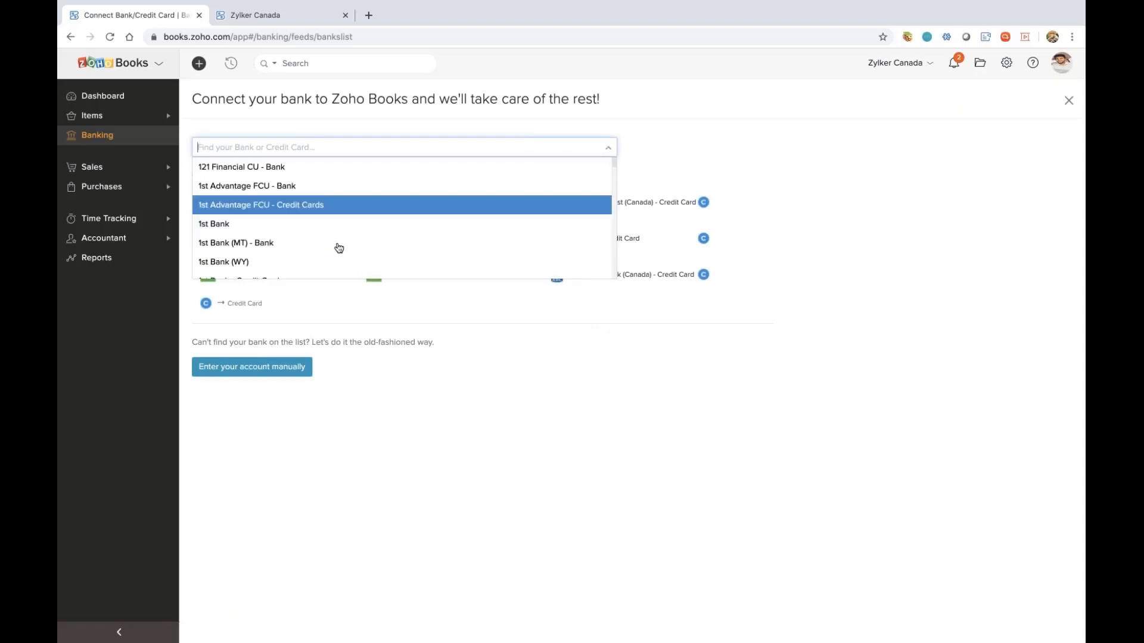
pyautogui.scroll(-15, 339, 247)
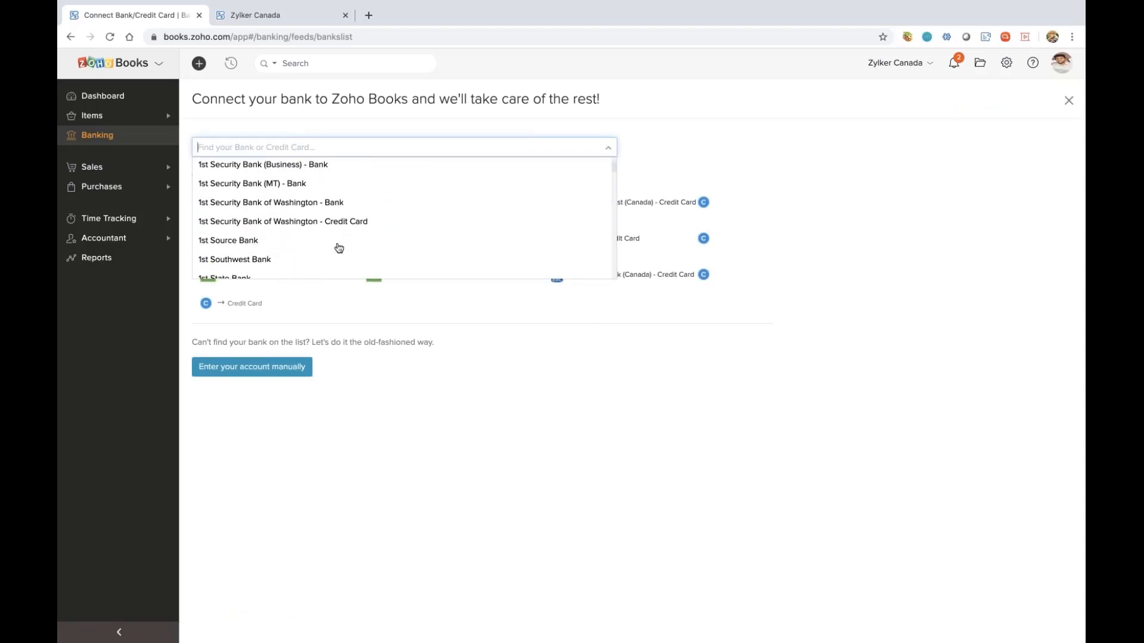
pyautogui.scroll(-15, 339, 248)
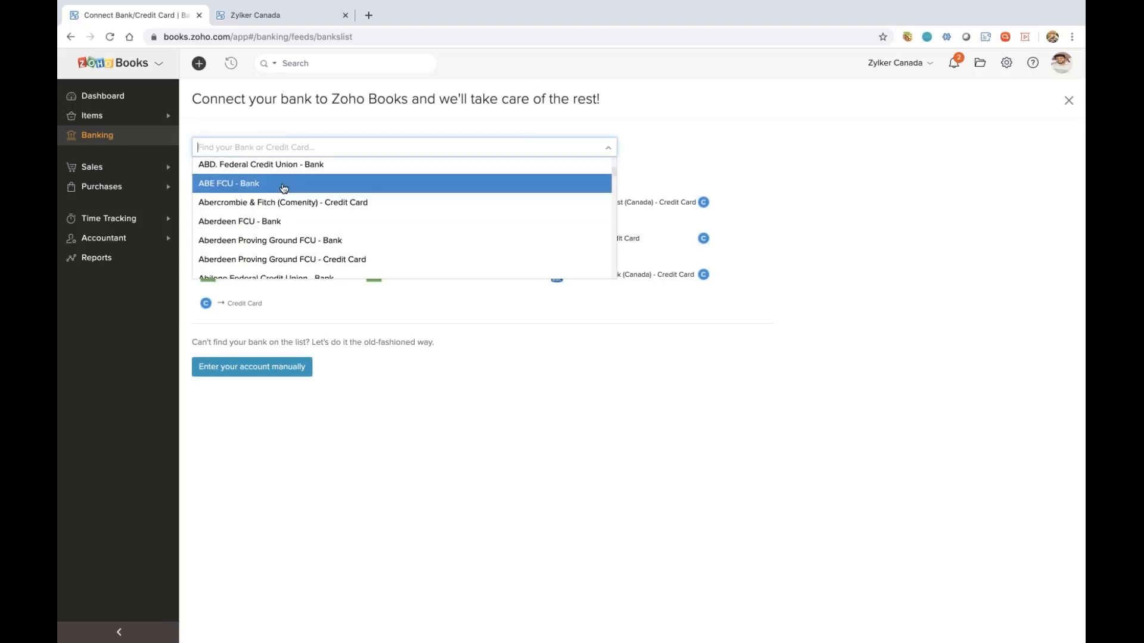
pyautogui.click(284, 188)
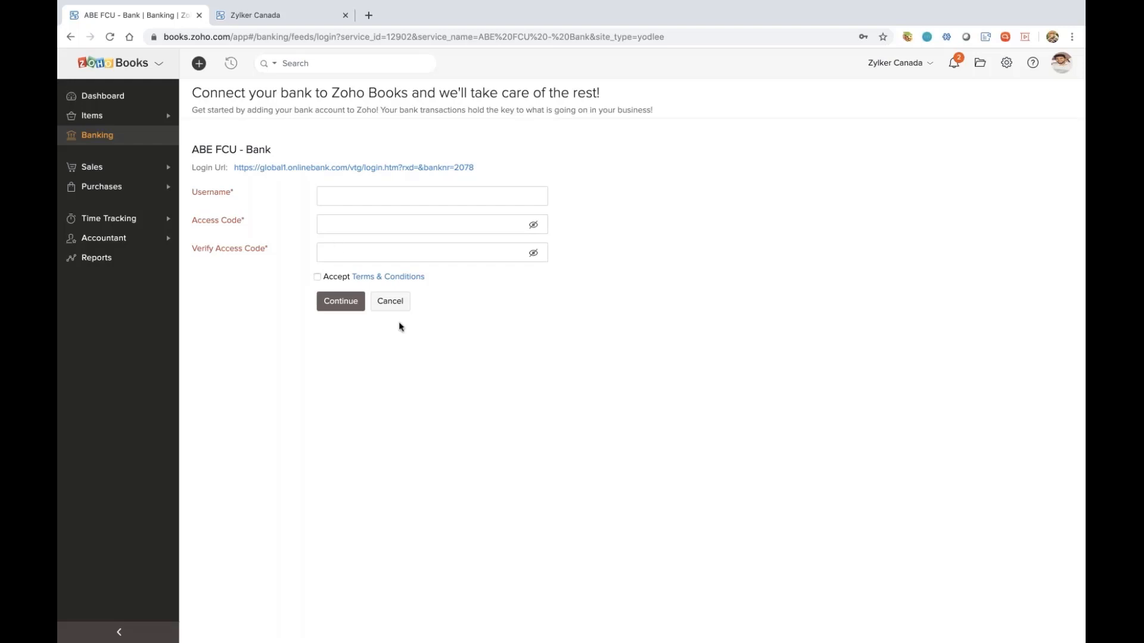
pyautogui.click(394, 305)
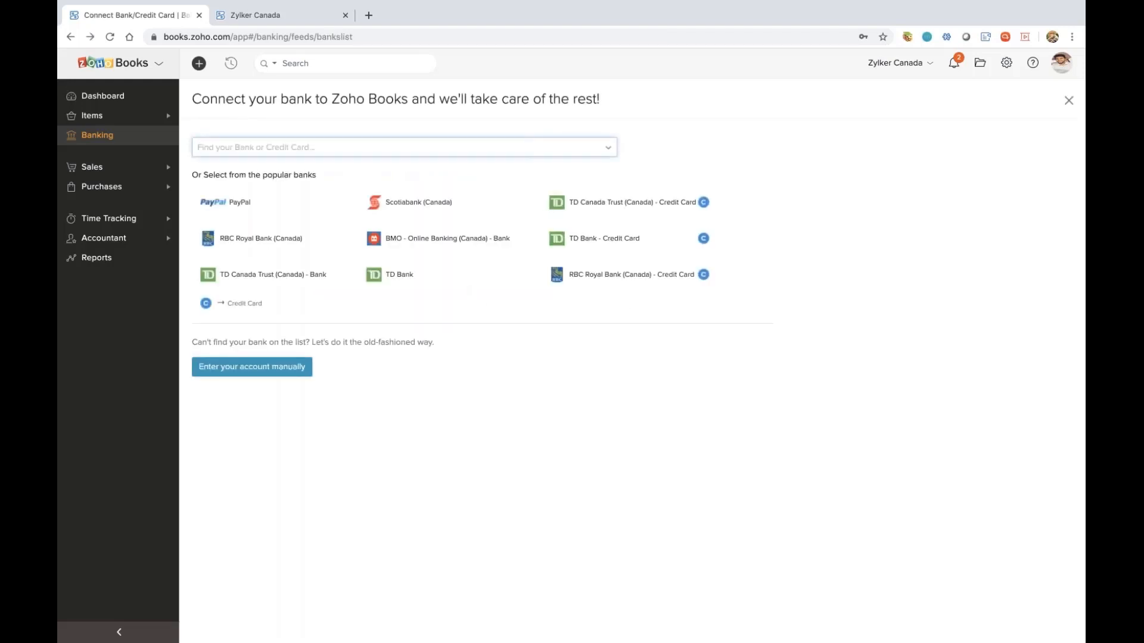
# Review the matching and manual categorization options for HSBC Bank's uncategorized $4,000.00 withdrawal of 03 Jun 2019, leaving it uncategorized
pyautogui.click(128, 143)
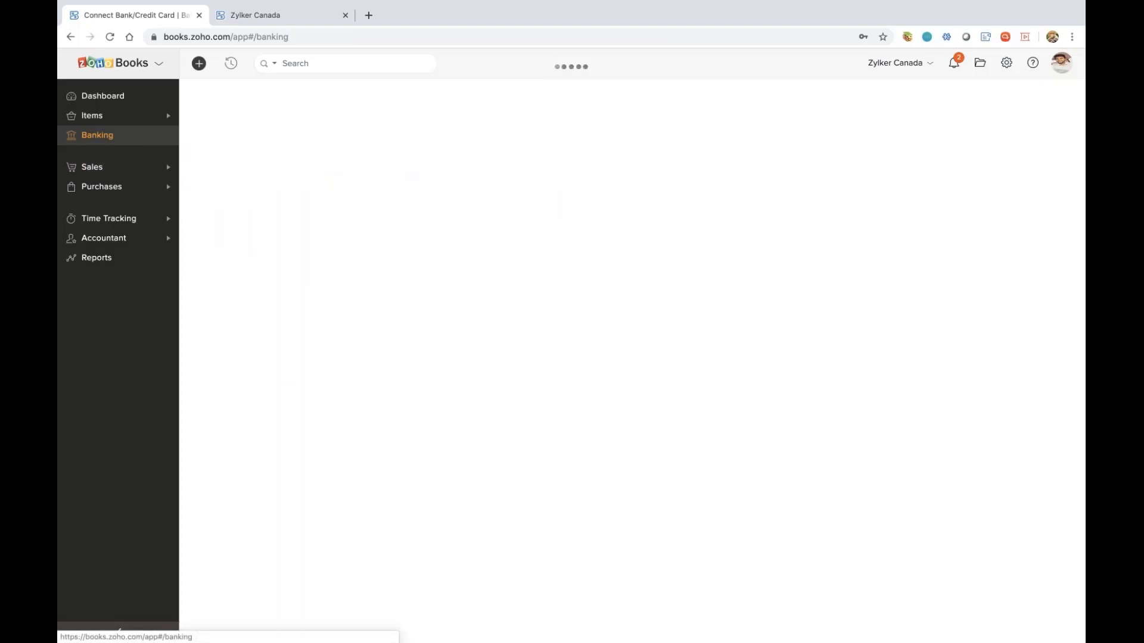
pyautogui.scroll(-1, 298, 463)
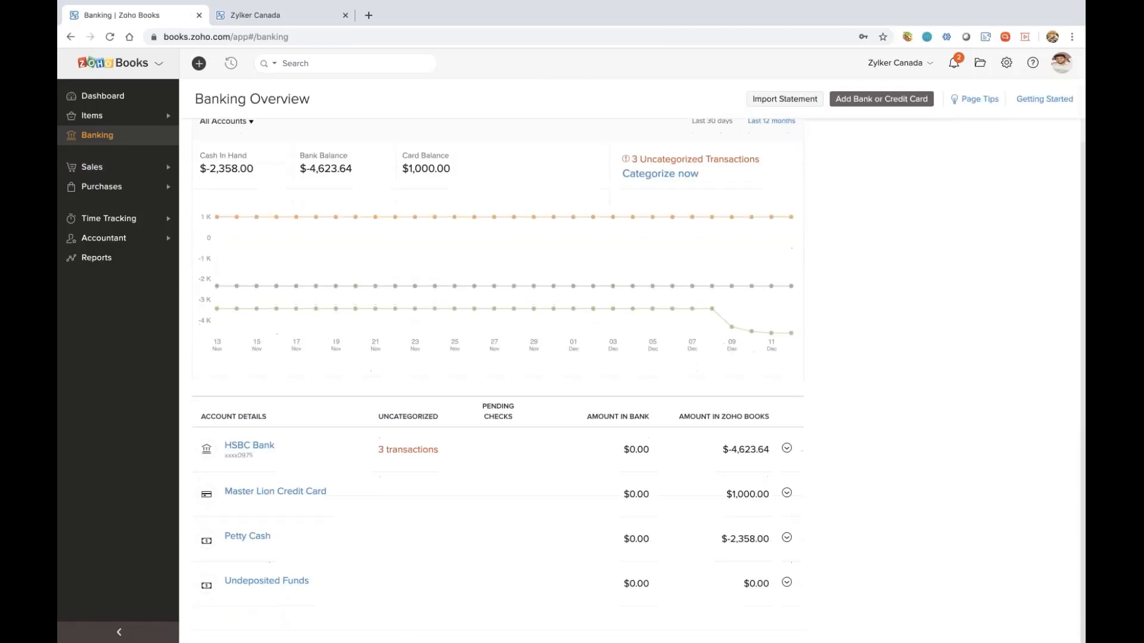
pyautogui.click(265, 453)
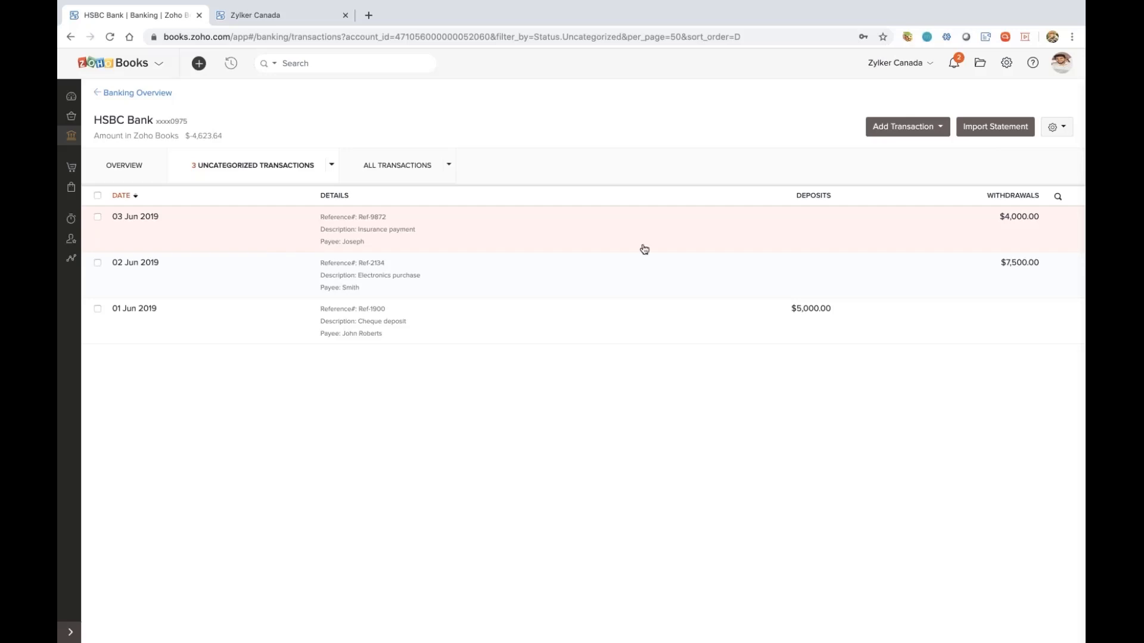
pyautogui.click(781, 240)
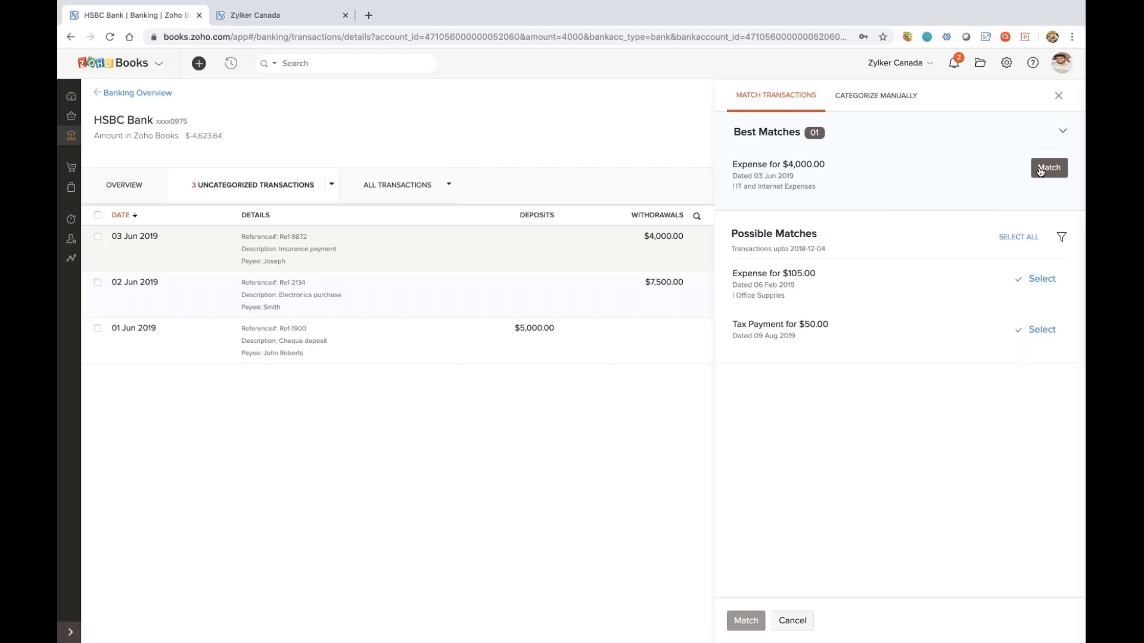
pyautogui.click(882, 101)
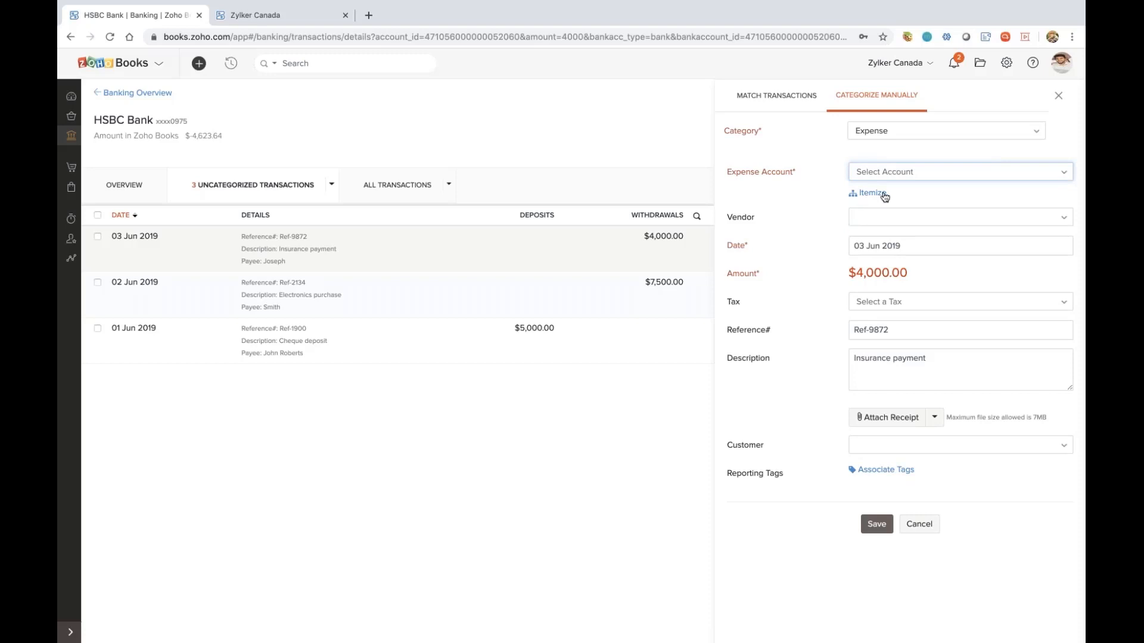
pyautogui.click(1059, 97)
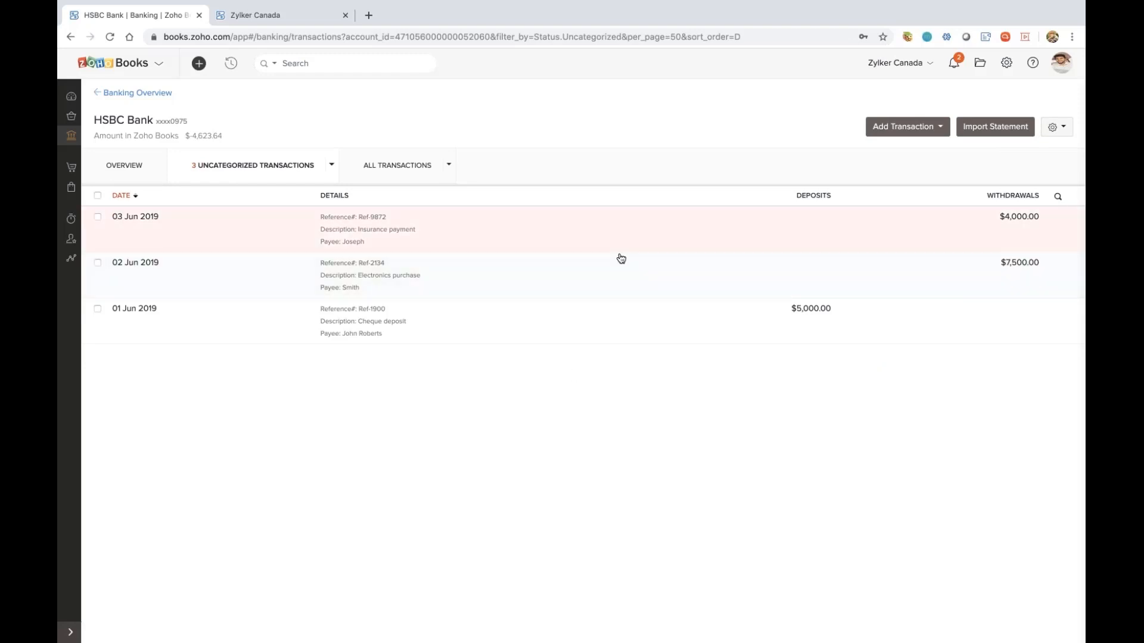
pyautogui.click(1056, 127)
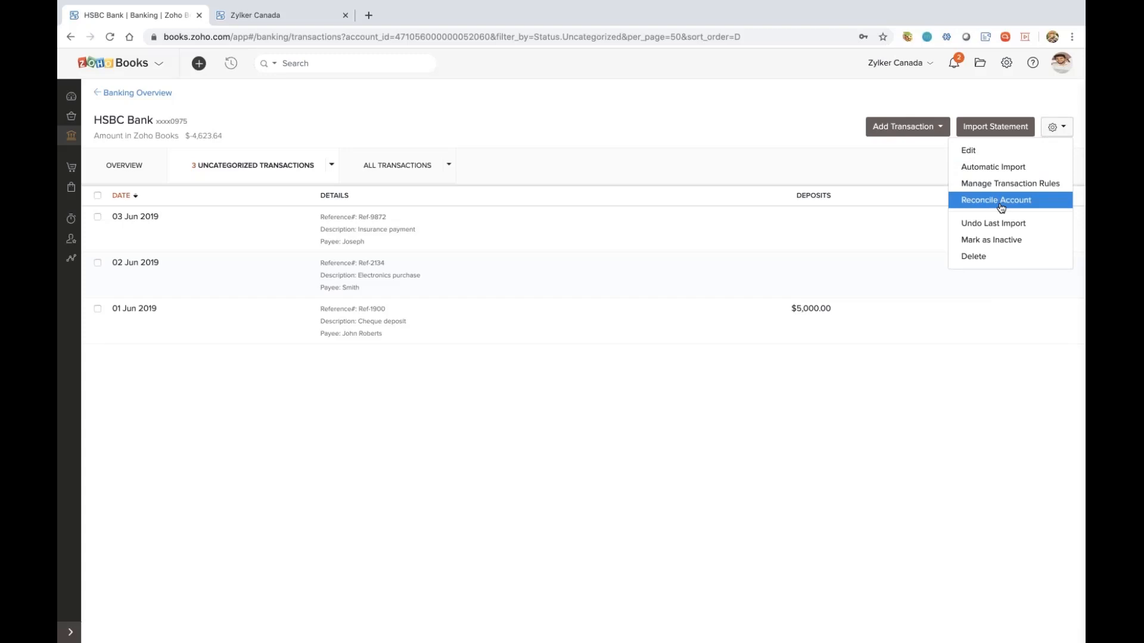
pyautogui.click(888, 174)
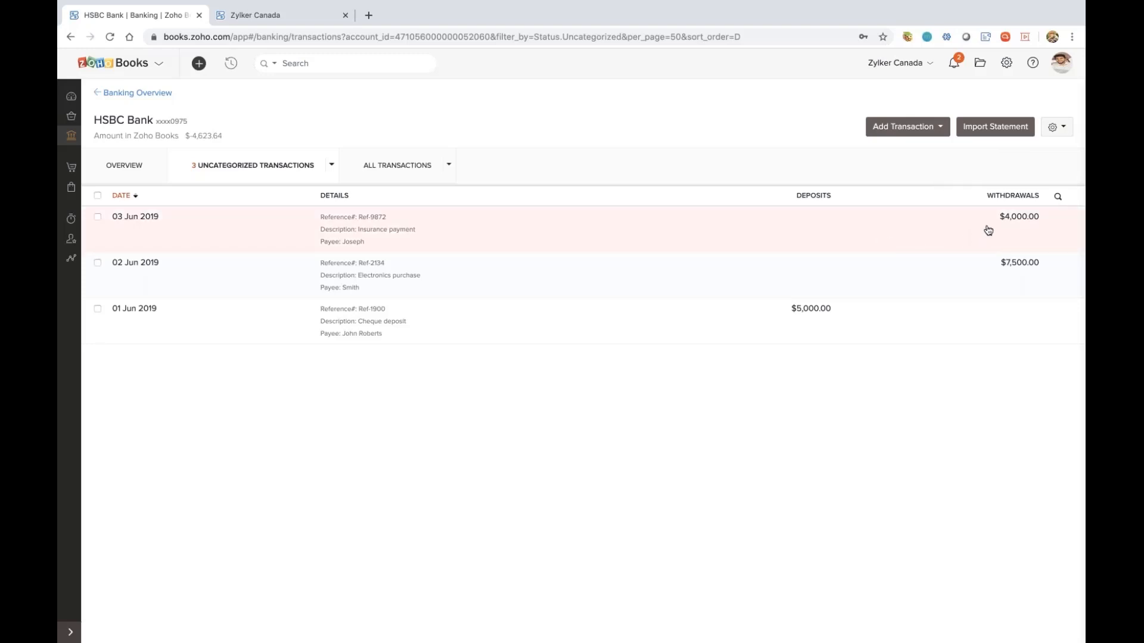
pyautogui.click(1056, 126)
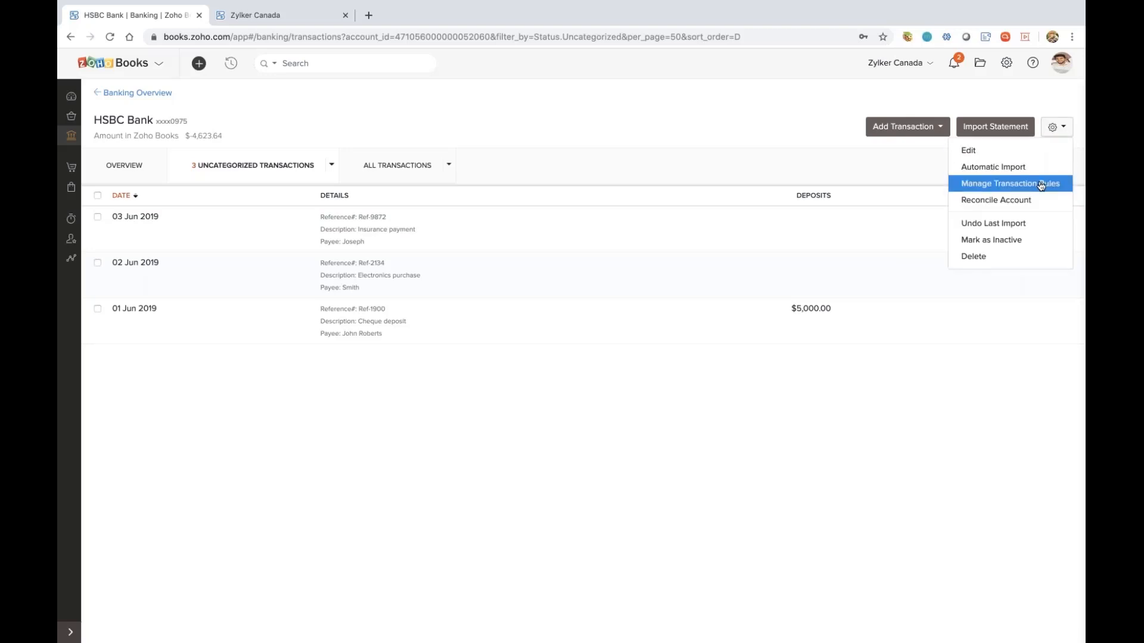
pyautogui.click(1040, 186)
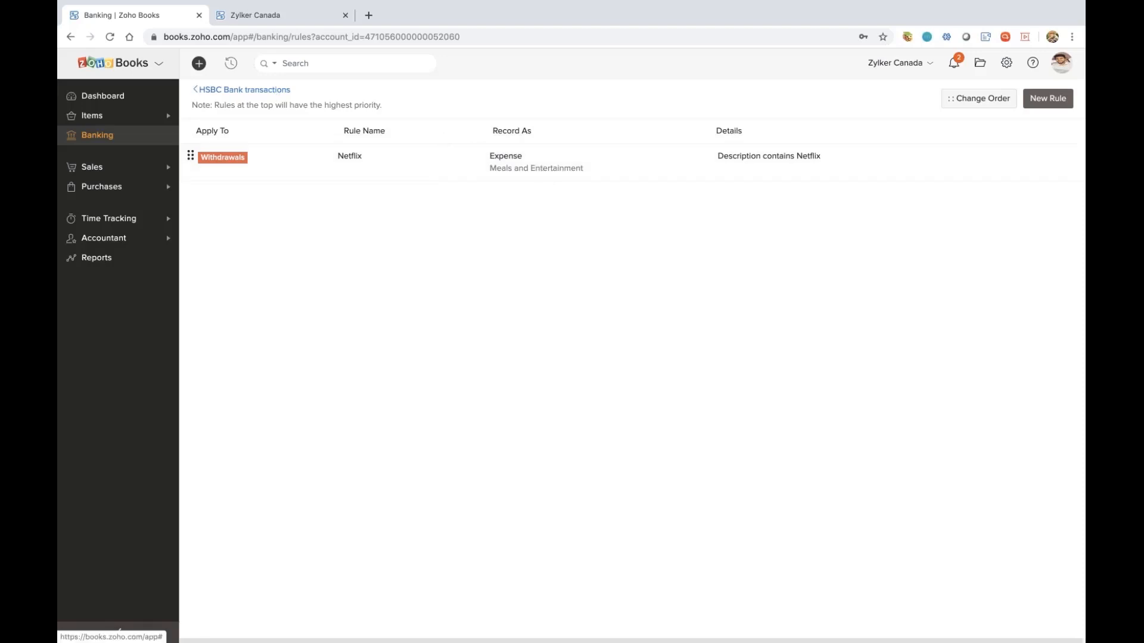
pyautogui.click(244, 90)
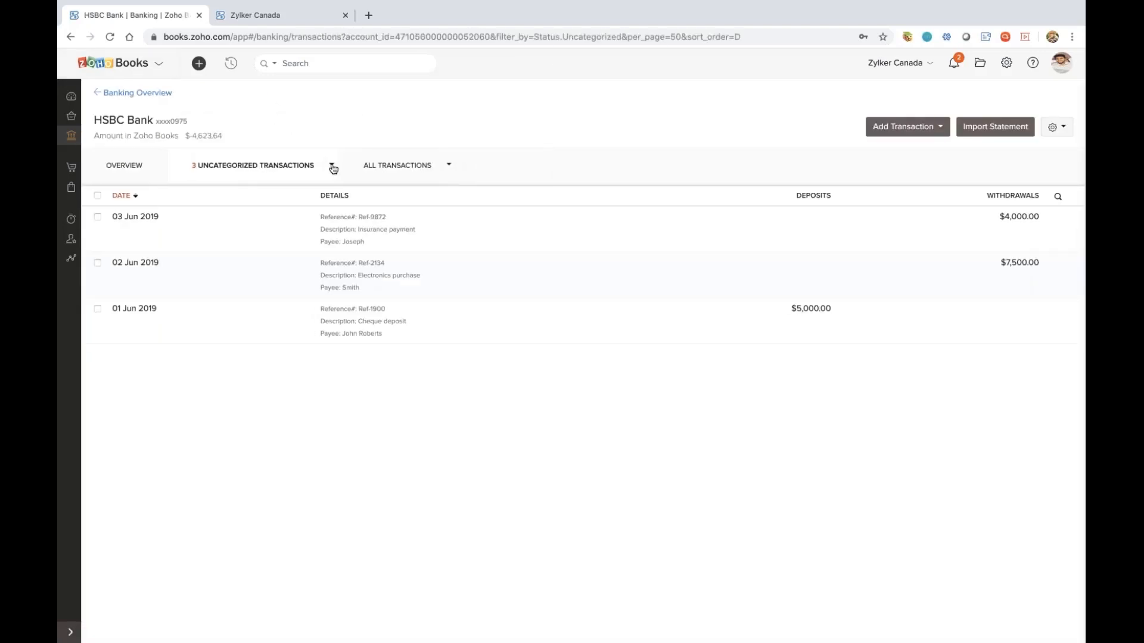
pyautogui.click(332, 166)
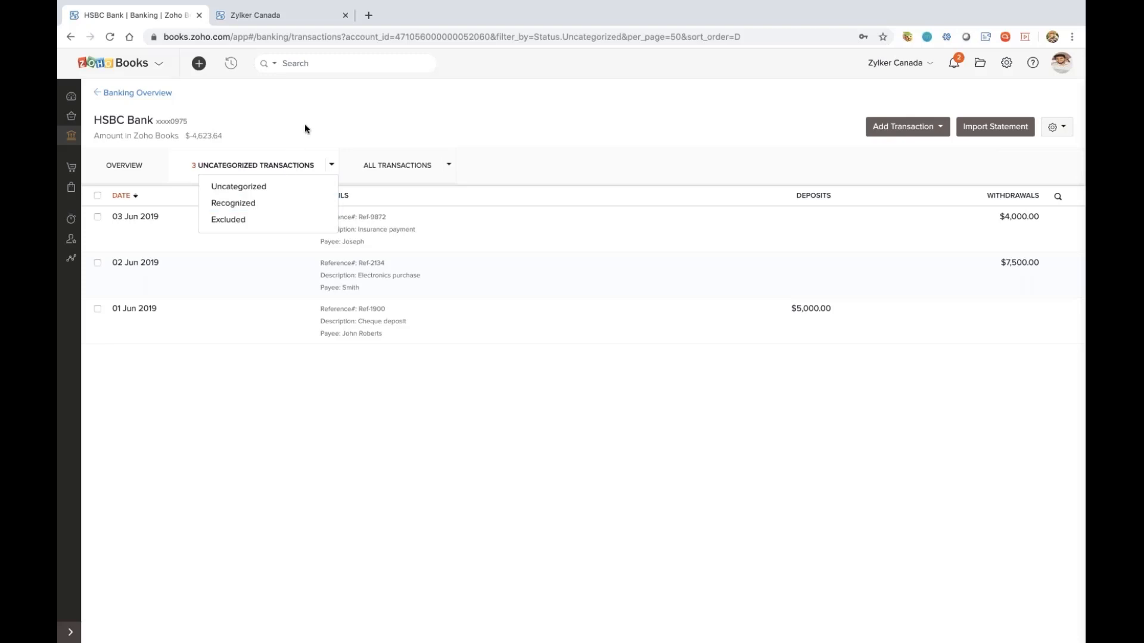
# Open the first customer's record in the customer list, review their sales transactions, and return to the overview
pyautogui.click(72, 167)
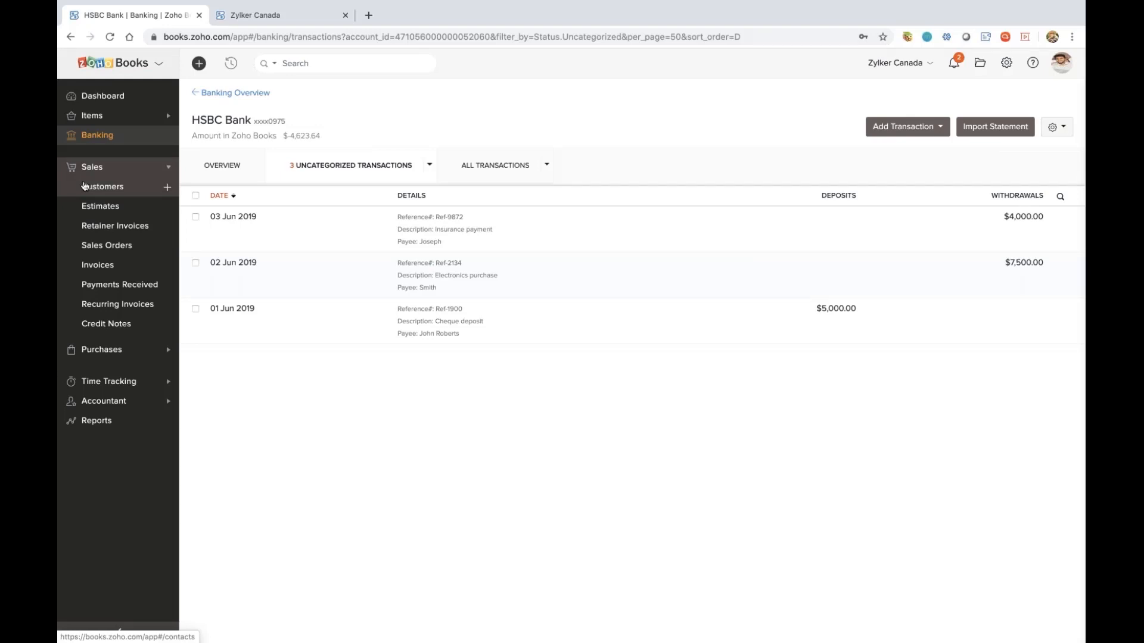
pyautogui.click(84, 186)
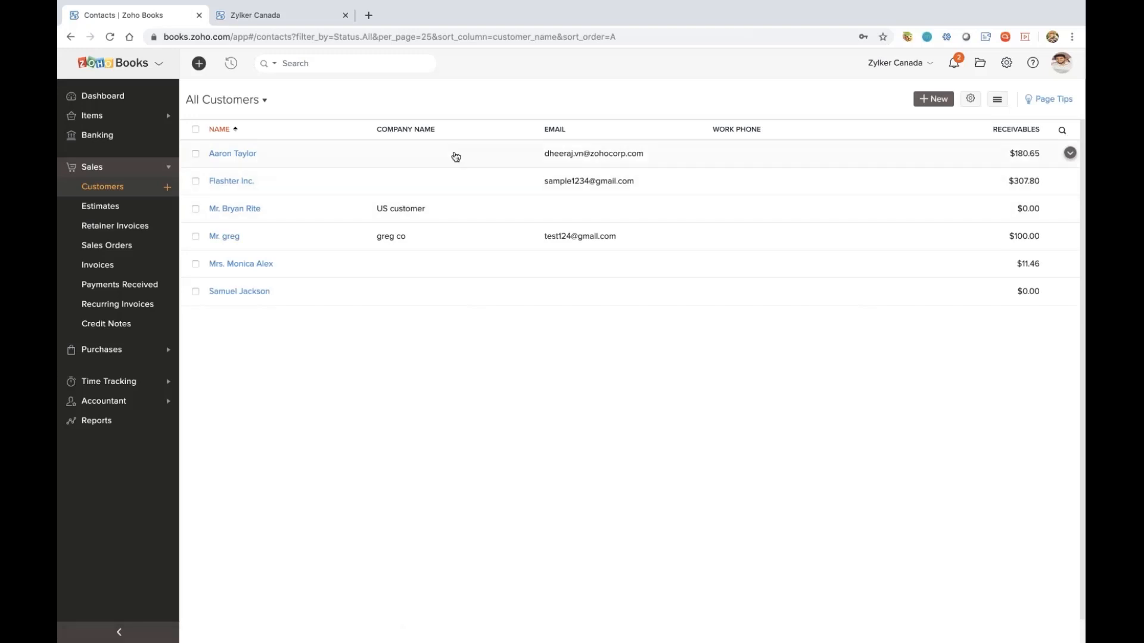
pyautogui.click(455, 157)
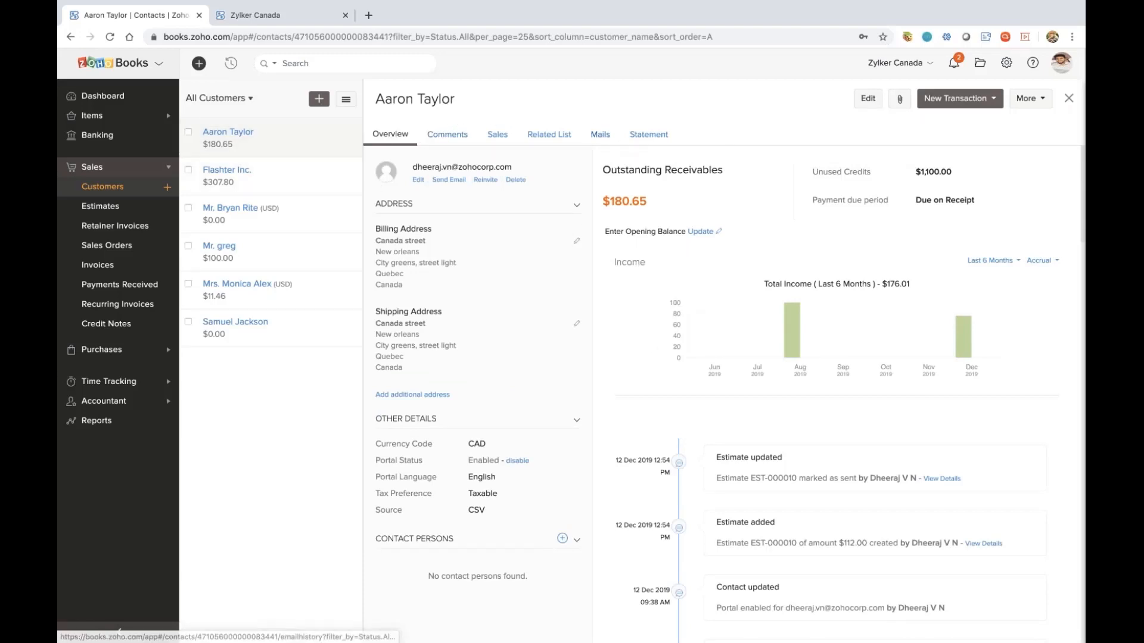
pyautogui.click(496, 136)
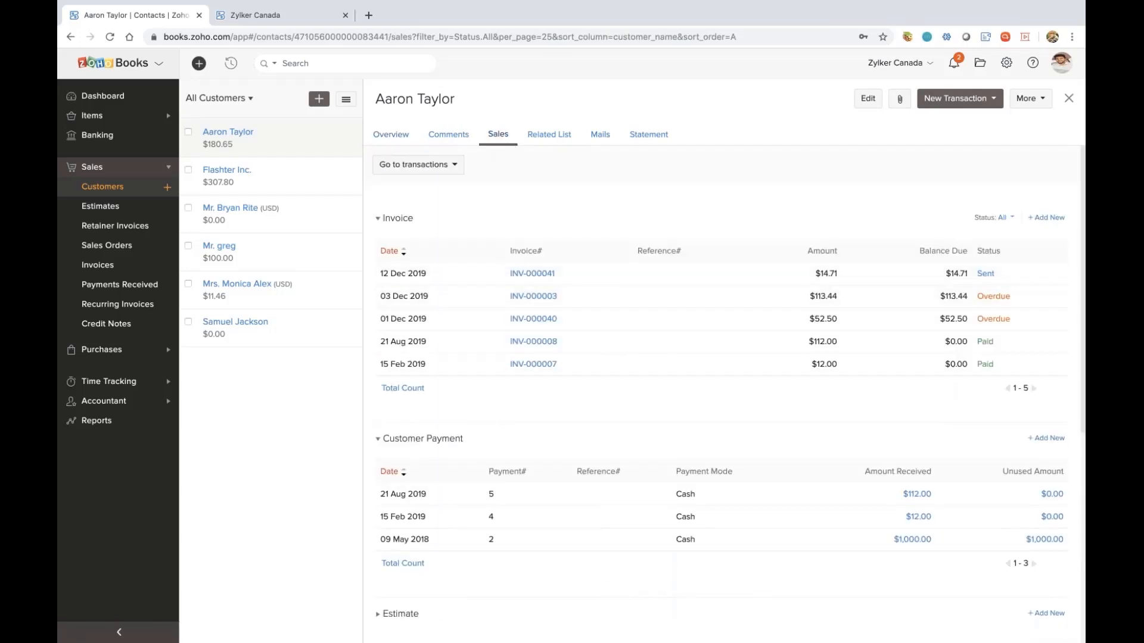
pyautogui.click(386, 141)
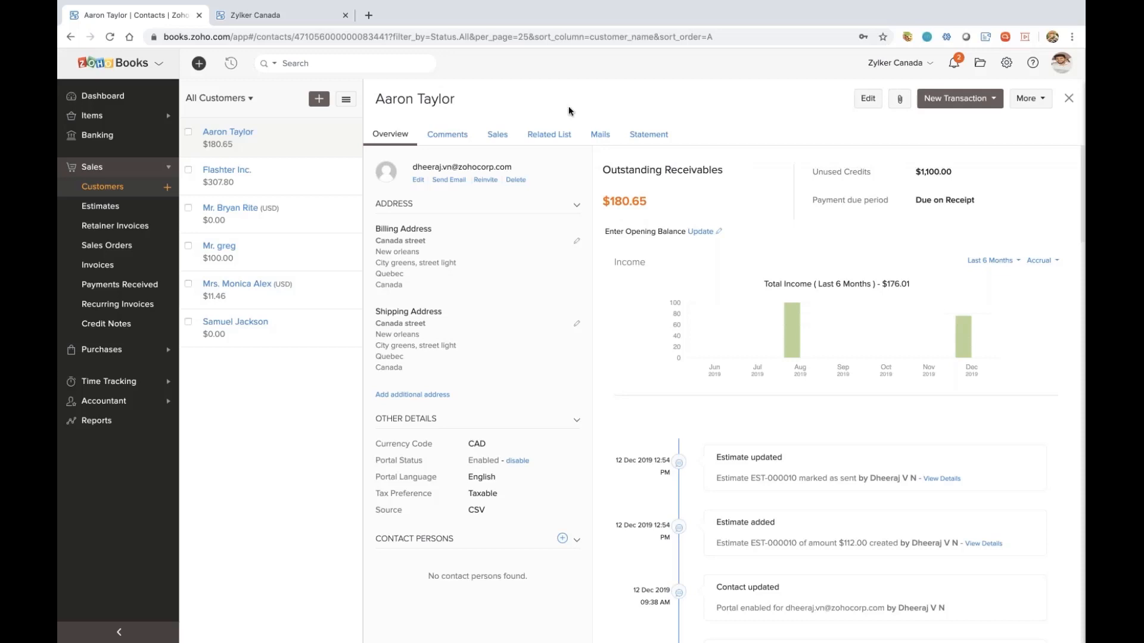
# View the customer's statement of accounts for This Year and return to the customer's overview
pyautogui.click(646, 135)
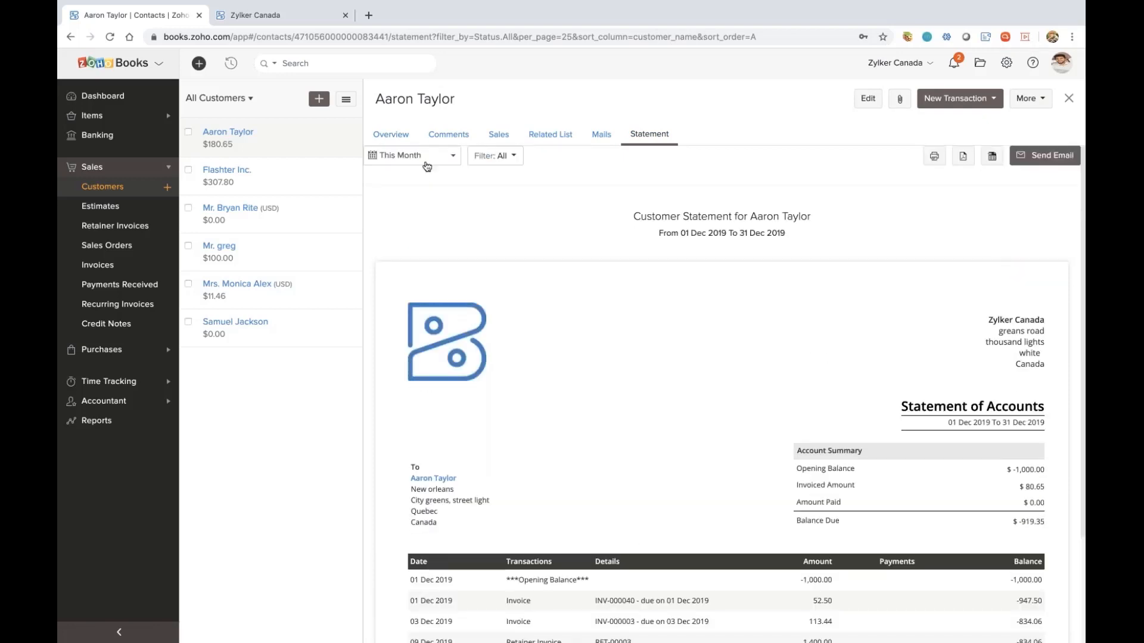
pyautogui.click(427, 166)
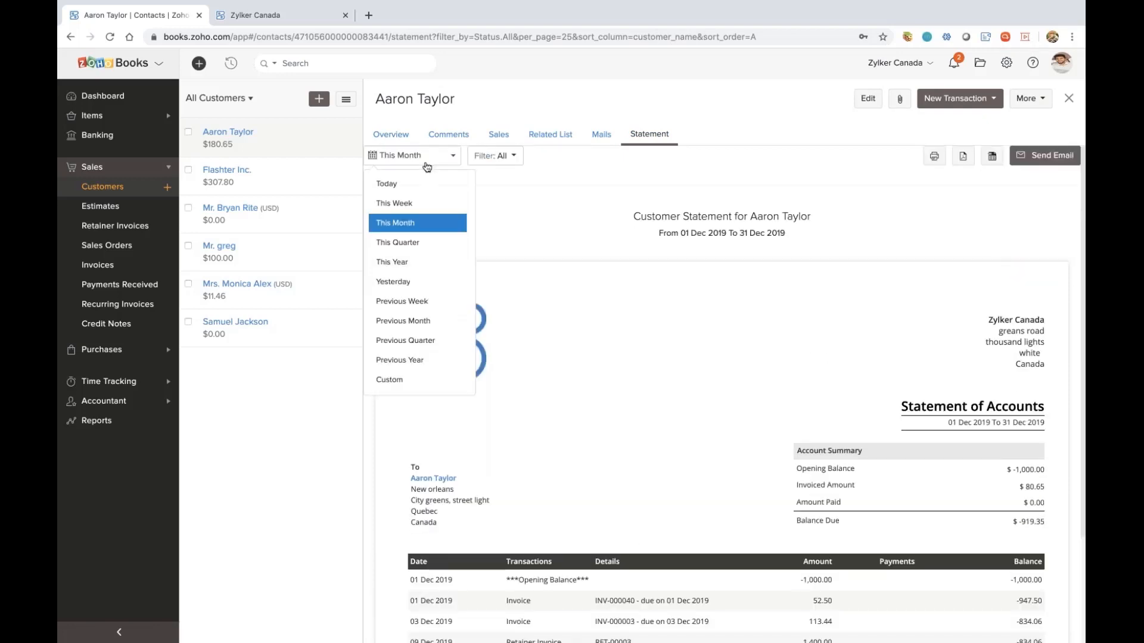
pyautogui.click(405, 262)
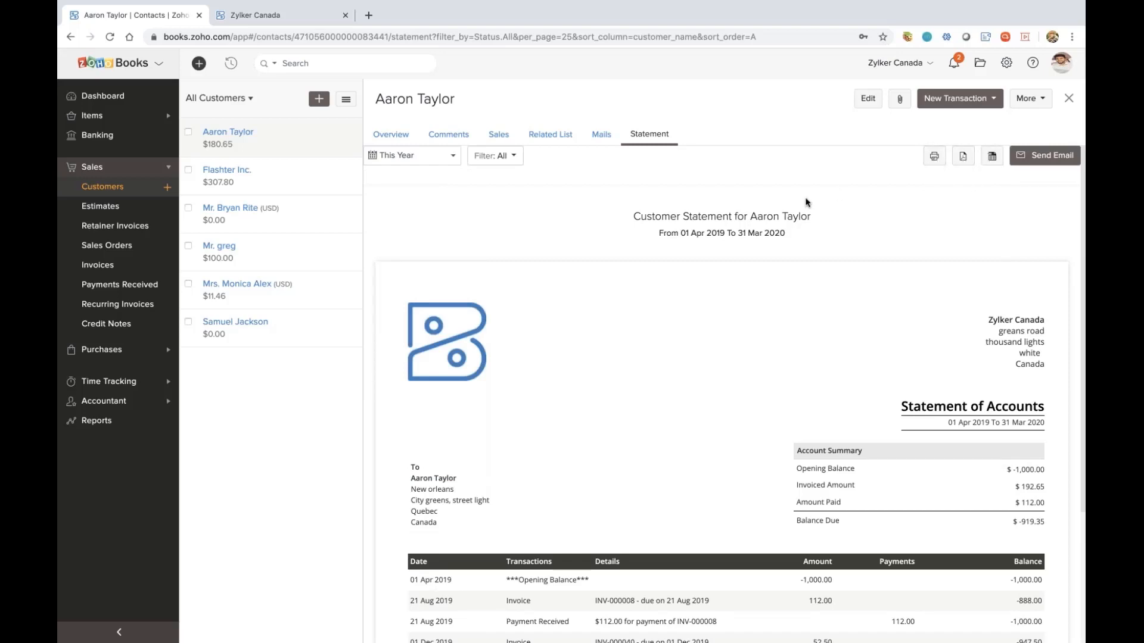
pyautogui.click(389, 137)
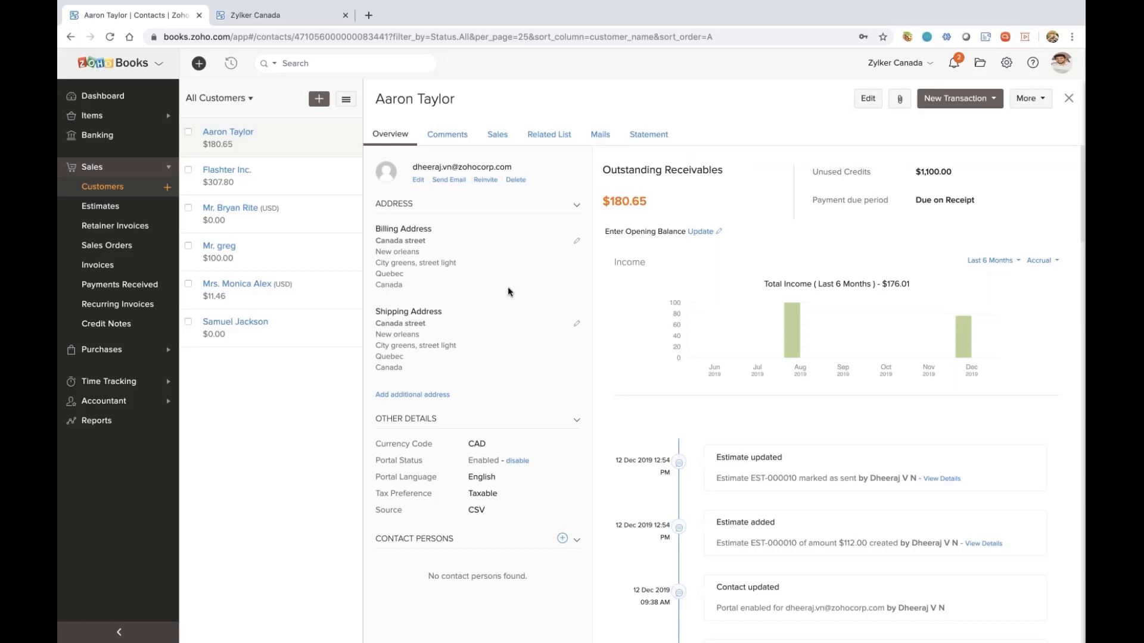
# In the Zylker Canada customer portal, accept the open $112.00 estimate dated 12 Dec 2019
pyautogui.click(273, 21)
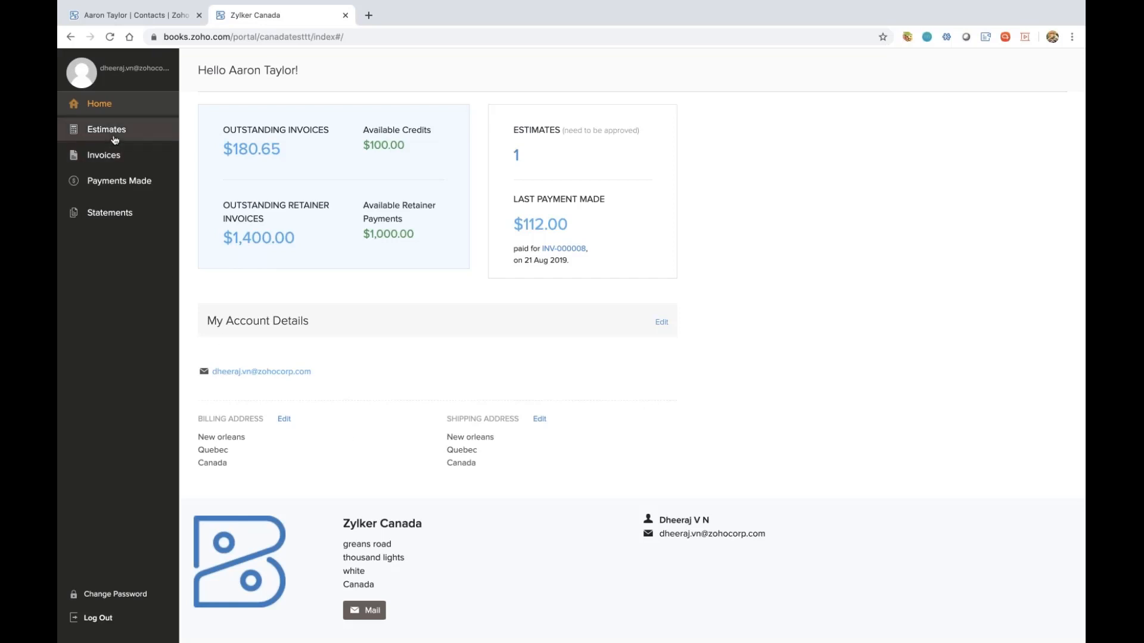
pyautogui.click(153, 132)
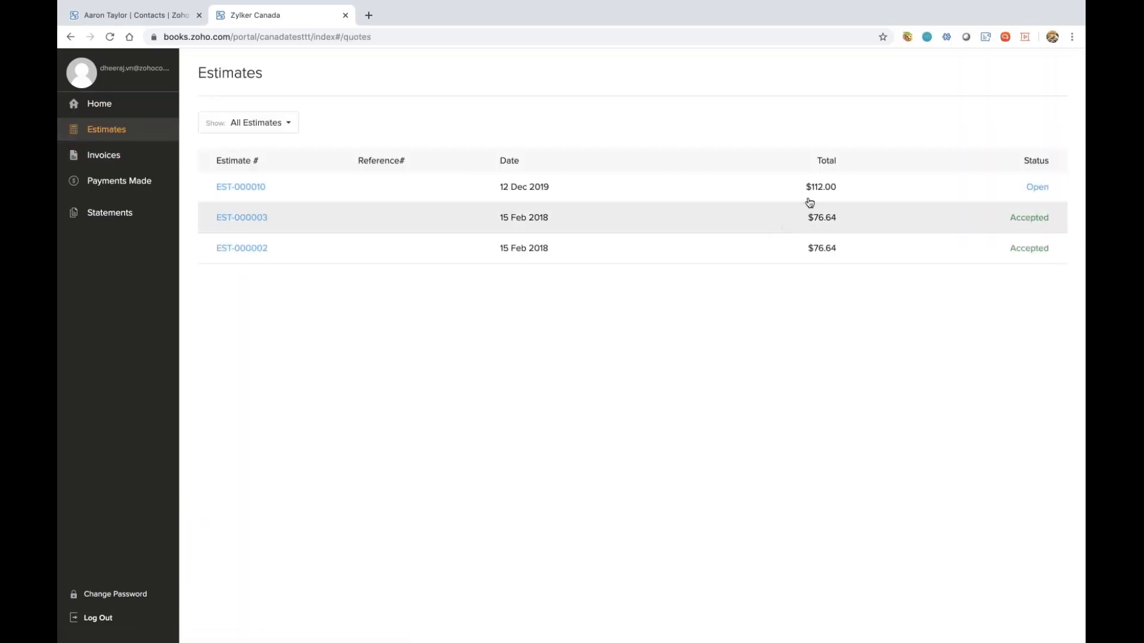
pyautogui.click(811, 200)
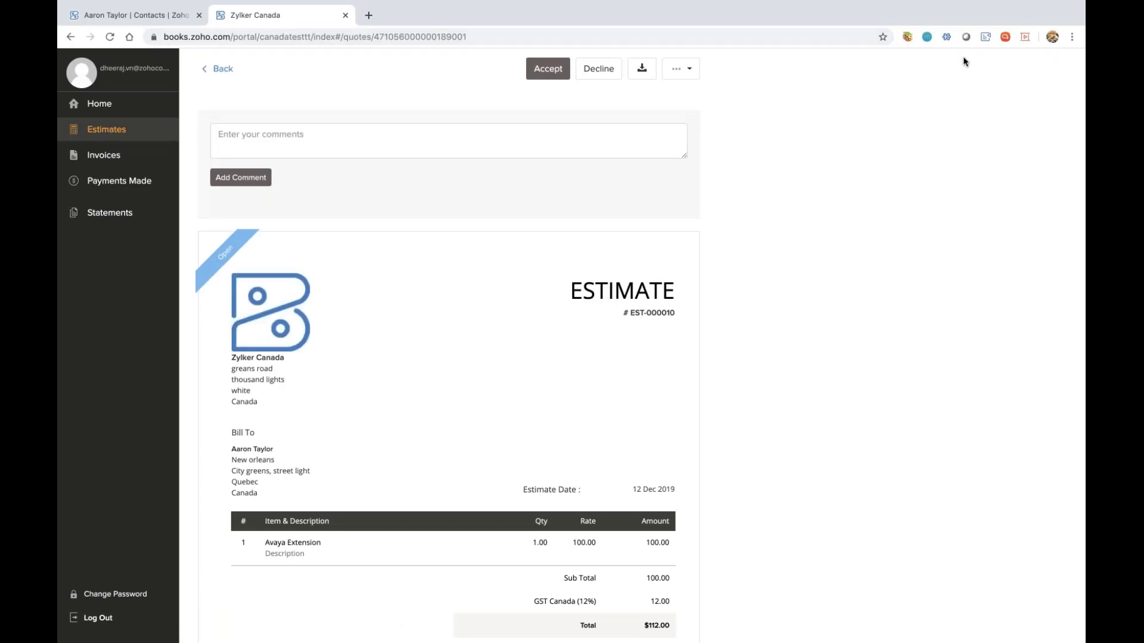
pyautogui.click(553, 75)
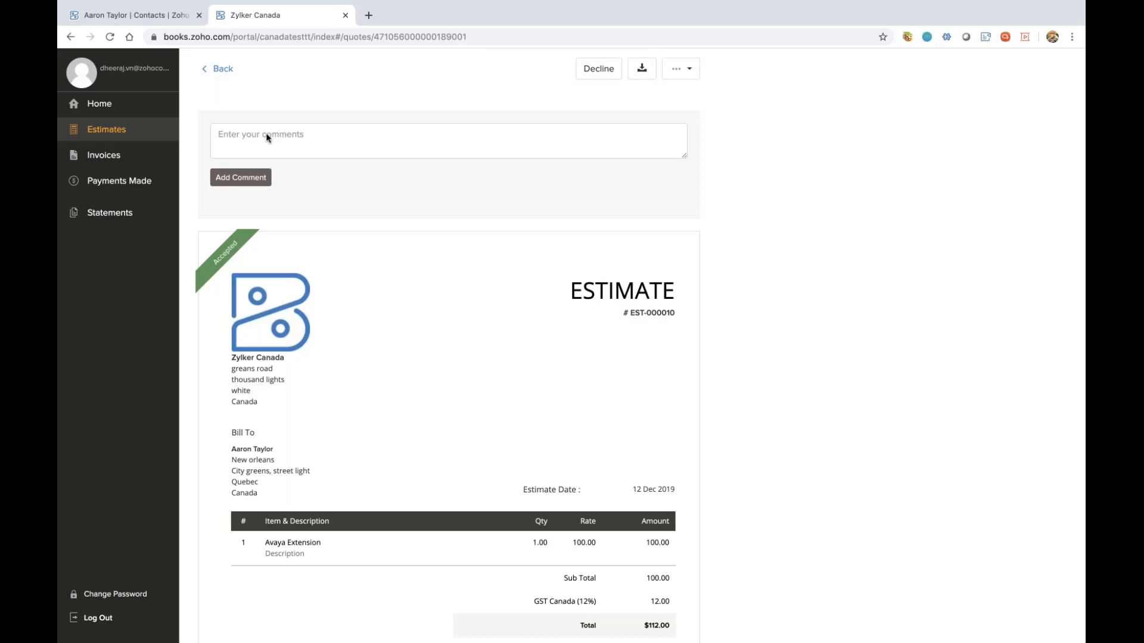
# Review the customer's invoices and statement of accounts in the portal, and switch back to the customer's record in Zoho Books
pyautogui.click(127, 159)
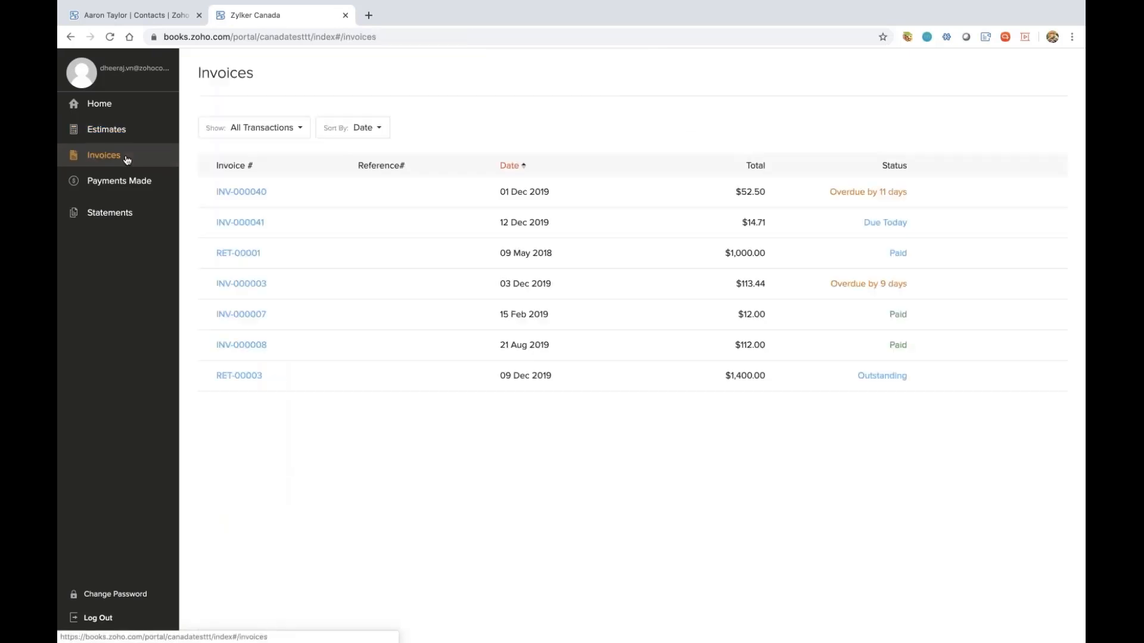
pyautogui.click(110, 215)
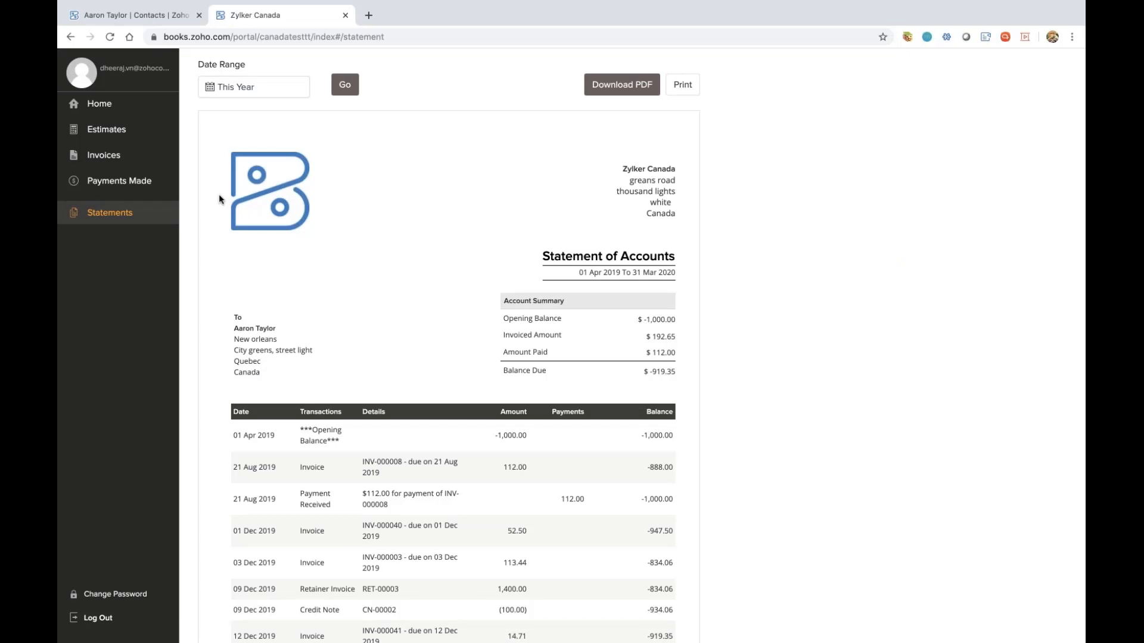
pyautogui.click(153, 13)
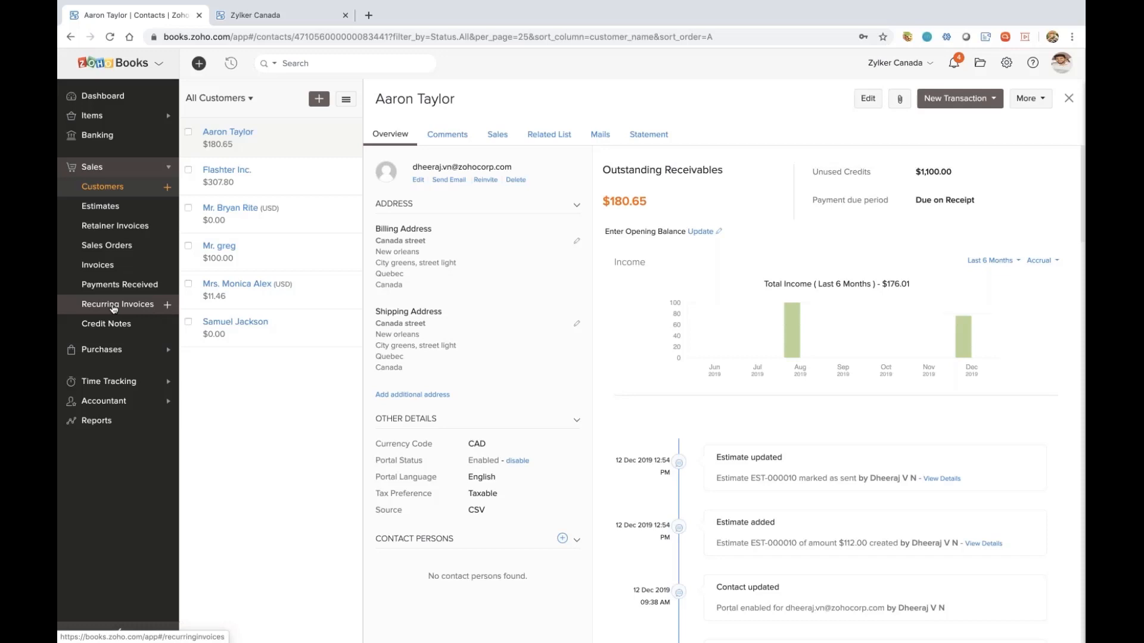
# Open the vendor list in Purchases and view the overview of the first vendor's record
pyautogui.click(107, 349)
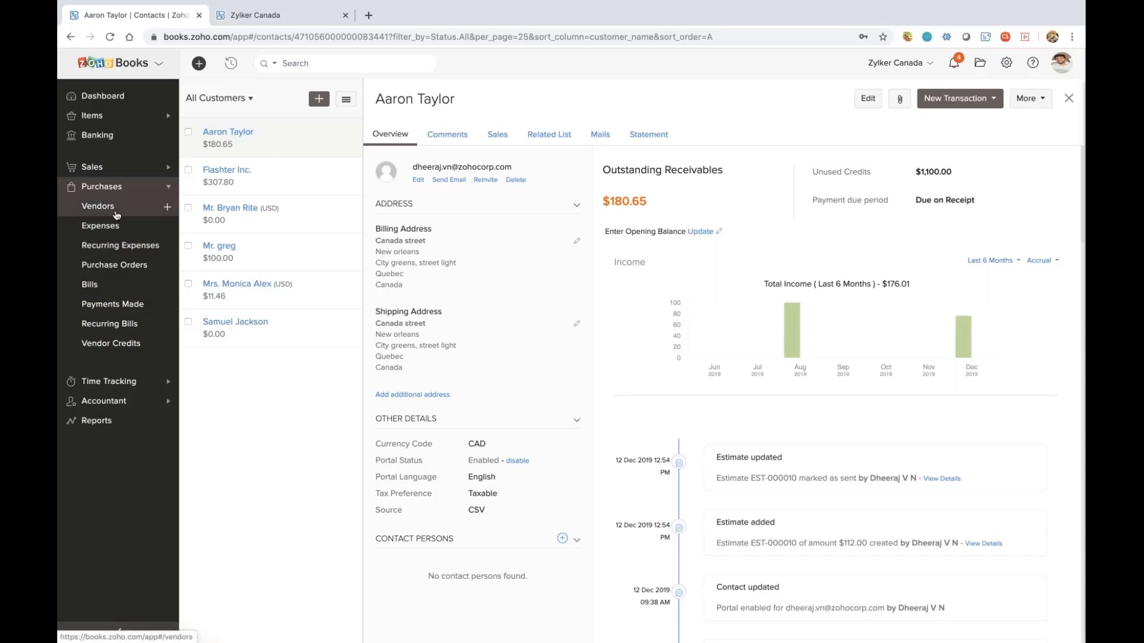
pyautogui.click(116, 215)
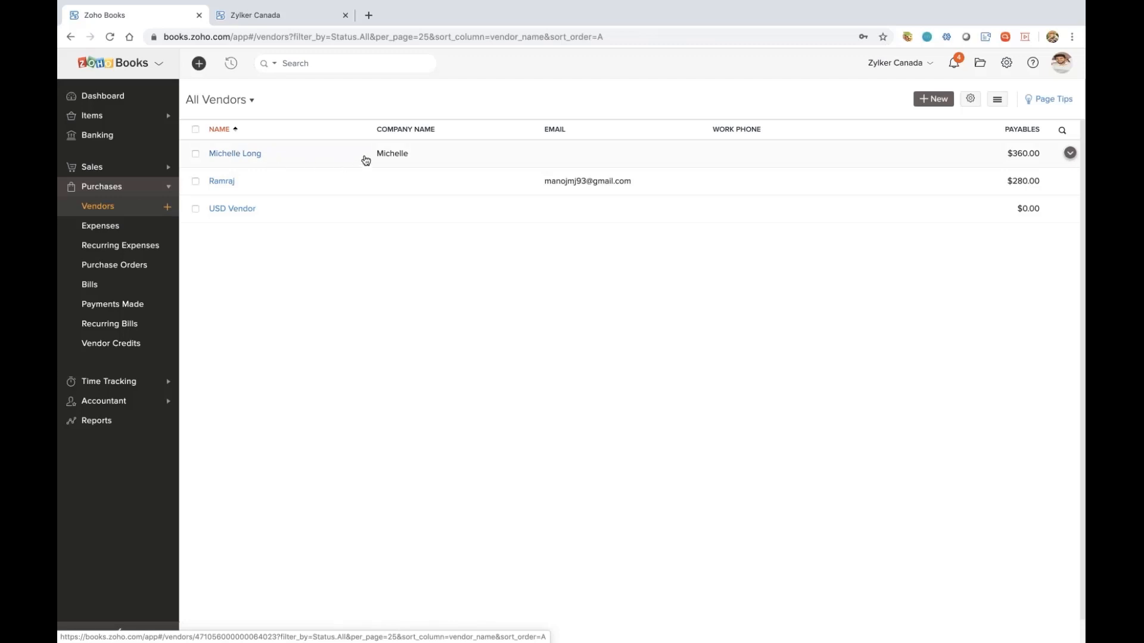
pyautogui.click(325, 158)
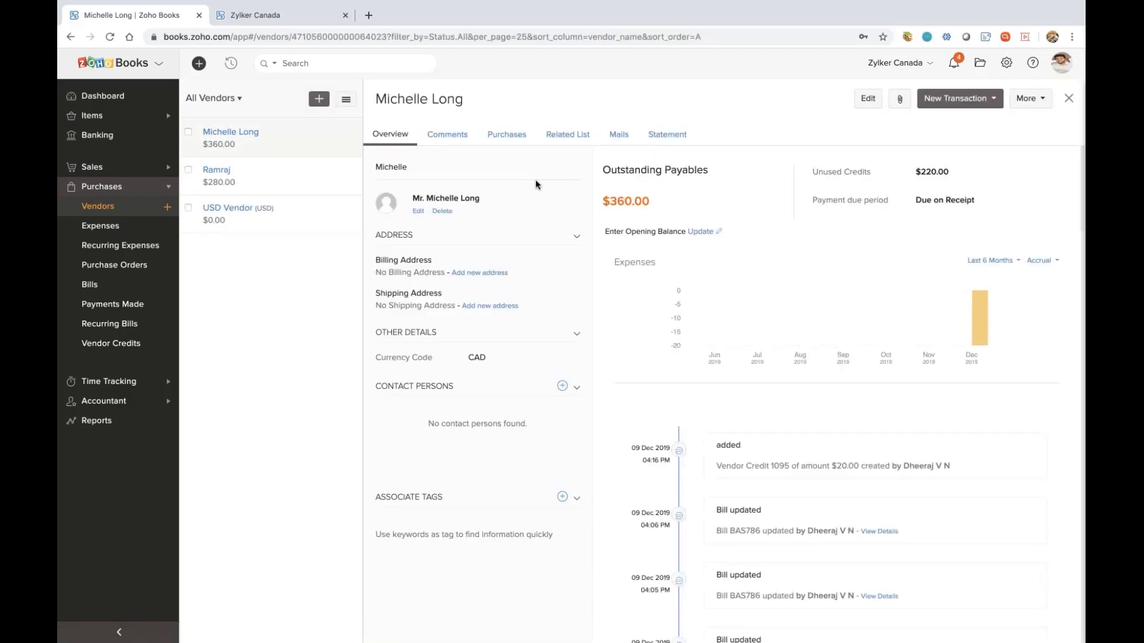
# Open the $90.00 bill dated 29 Nov 2019 and view its available payment recording options
pyautogui.click(112, 289)
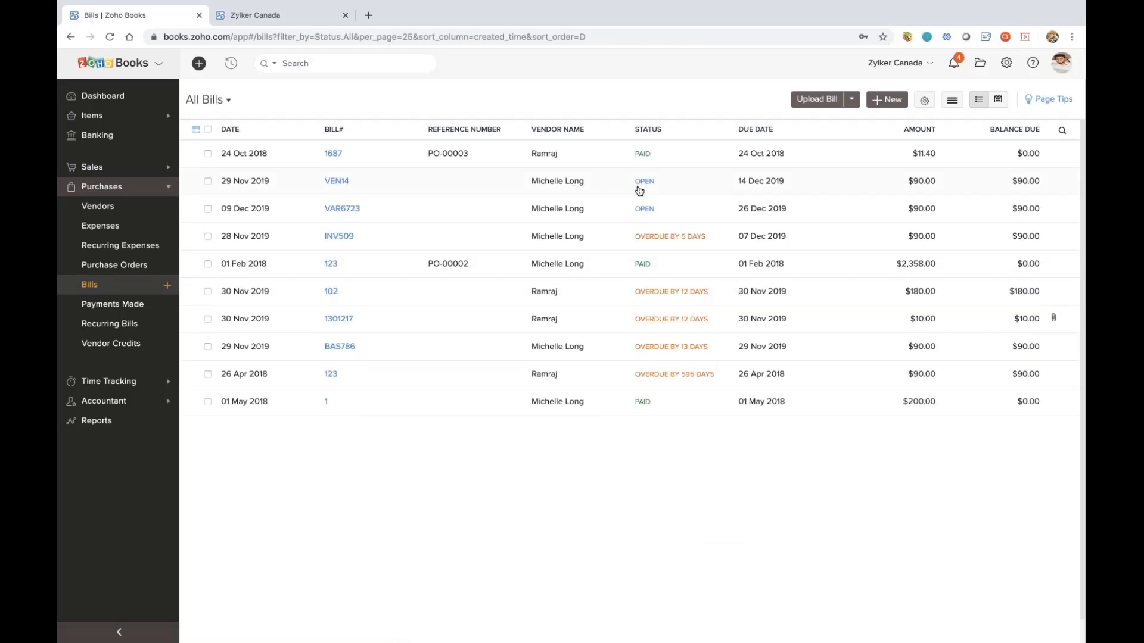
pyautogui.click(639, 189)
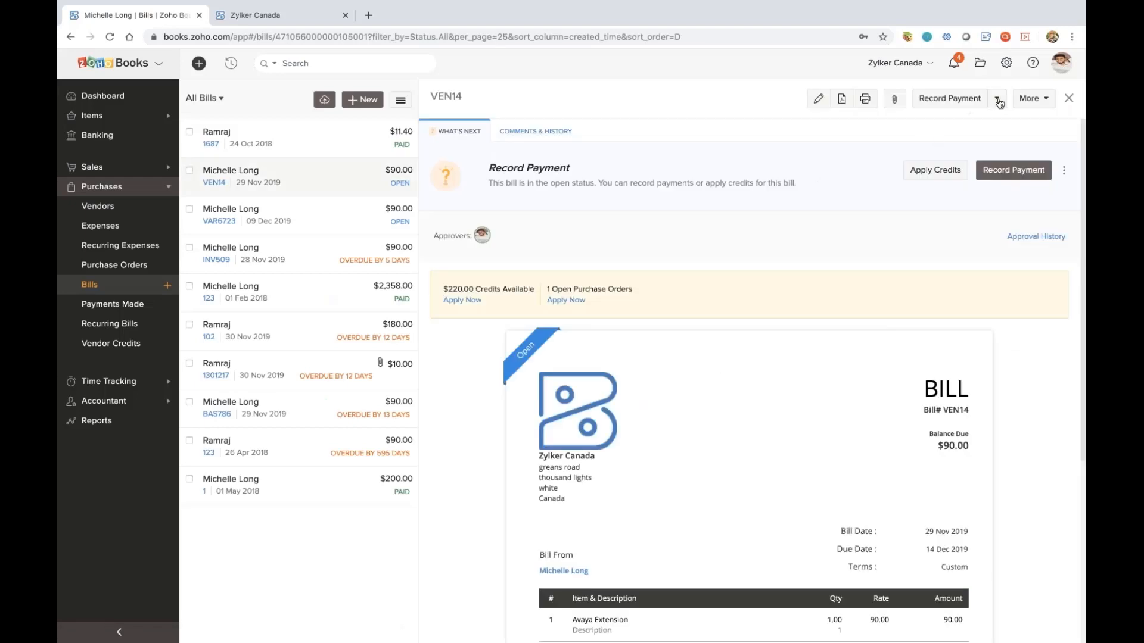
pyautogui.click(997, 101)
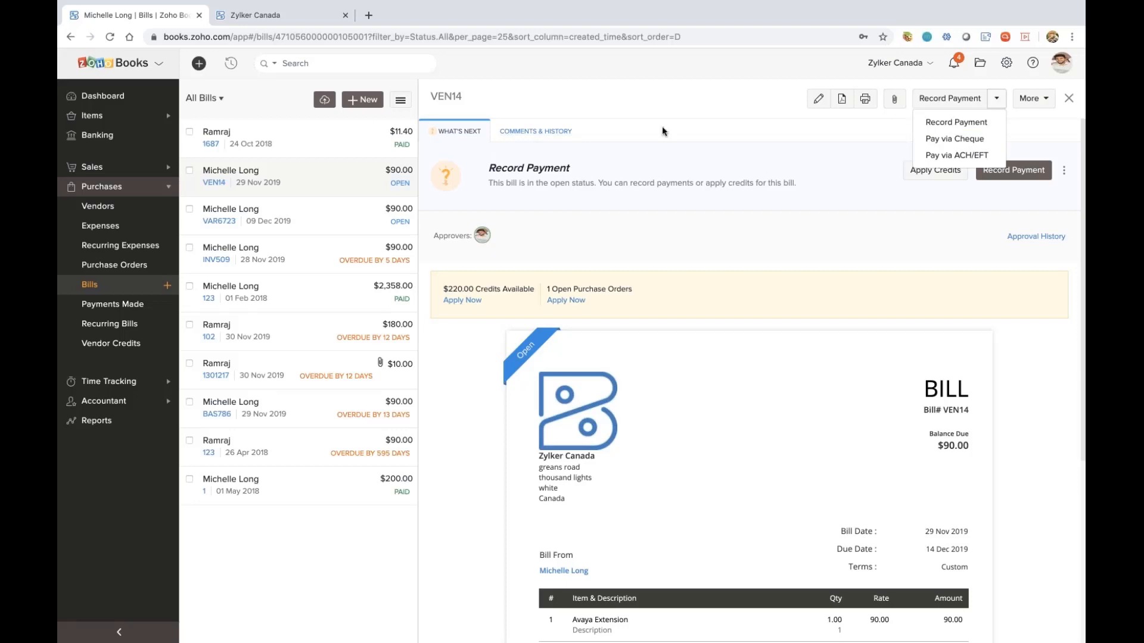
pyautogui.click(611, 125)
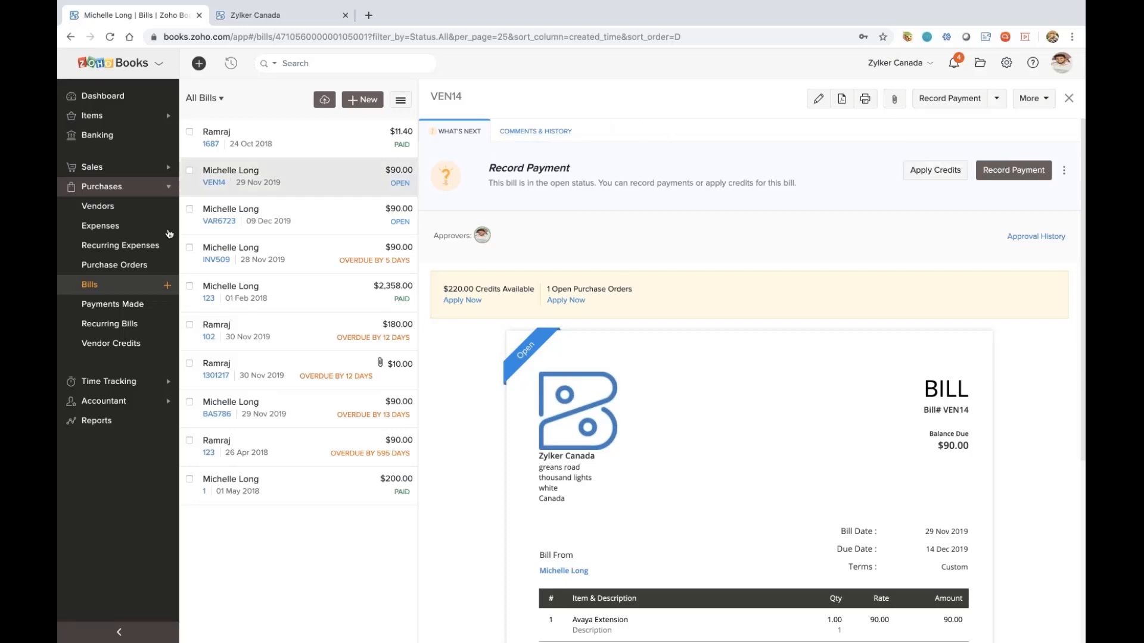
# Open the $52.50 invoice dated 01 Dec 2019 for editing, view its payment gateway options, and cancel the edit
pyautogui.click(122, 166)
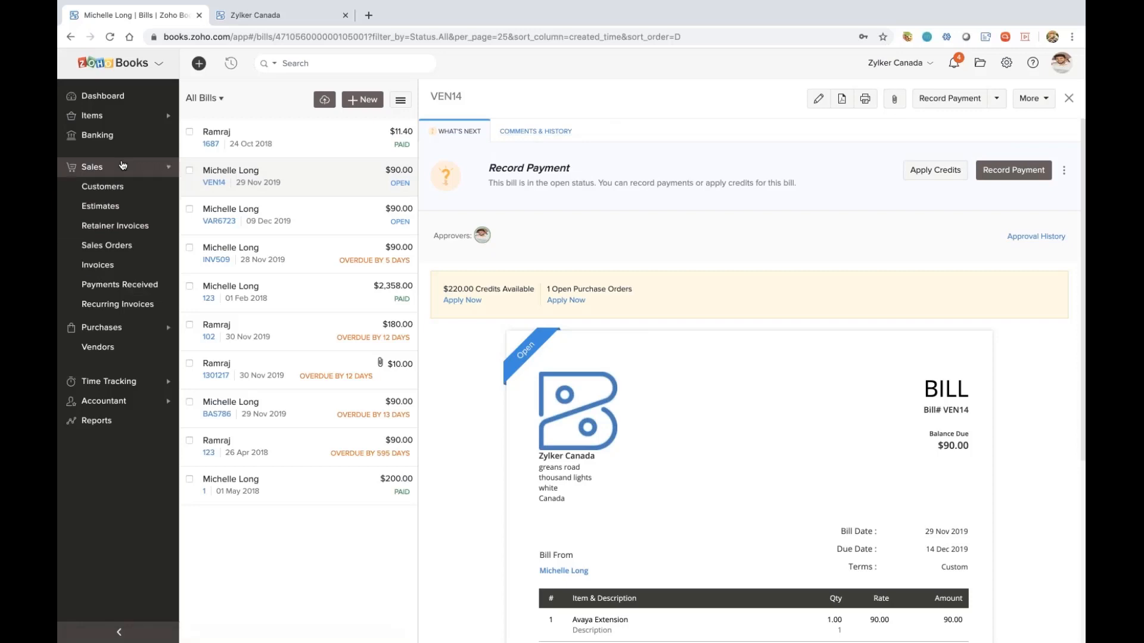
pyautogui.click(108, 269)
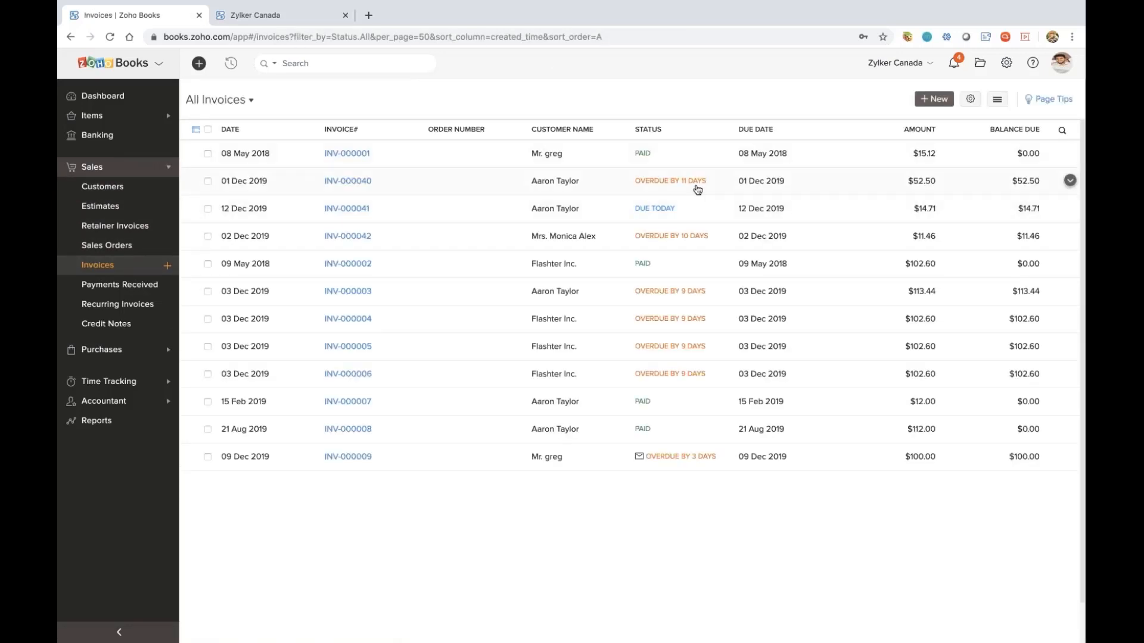
pyautogui.click(696, 190)
pyautogui.click(816, 95)
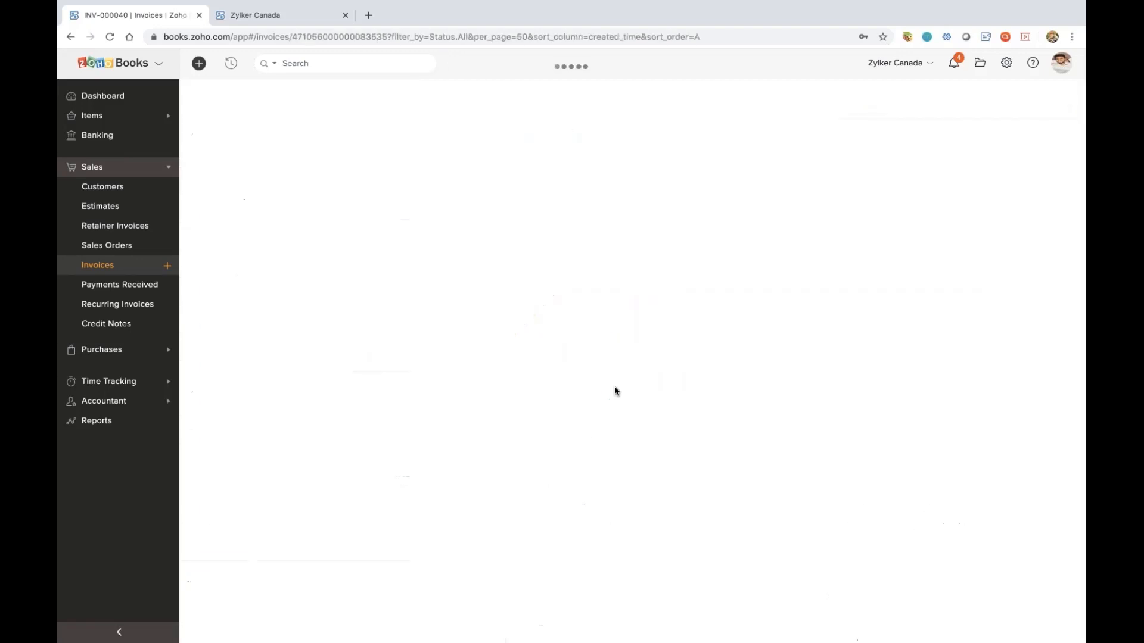
pyautogui.scroll(-4, 392, 560)
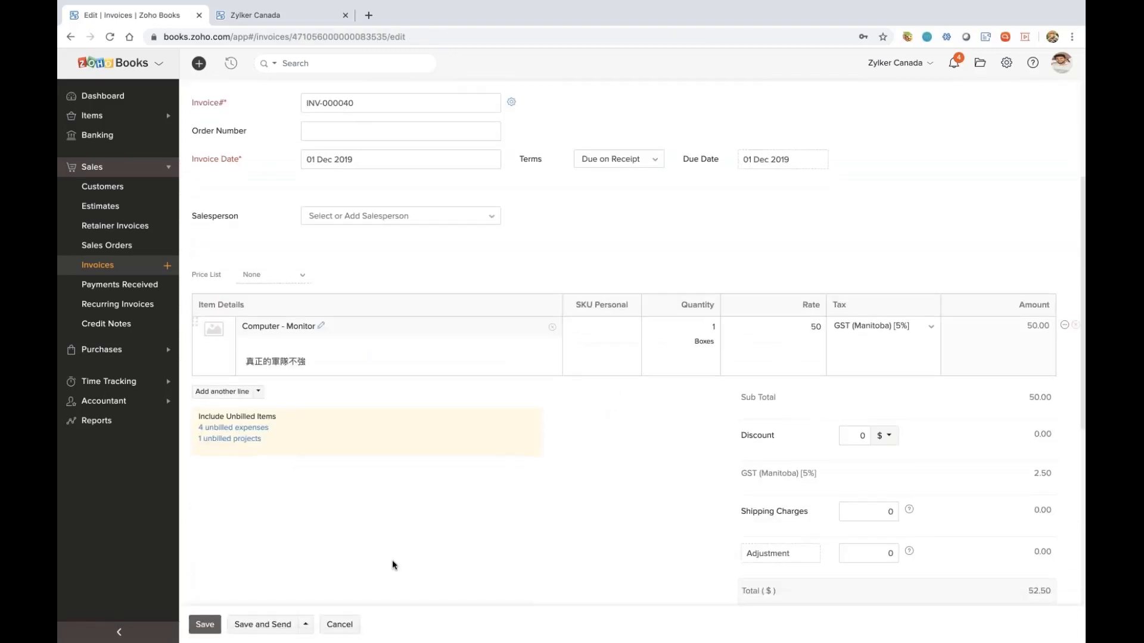
pyautogui.scroll(-5, 369, 477)
pyautogui.scroll(-1, 354, 396)
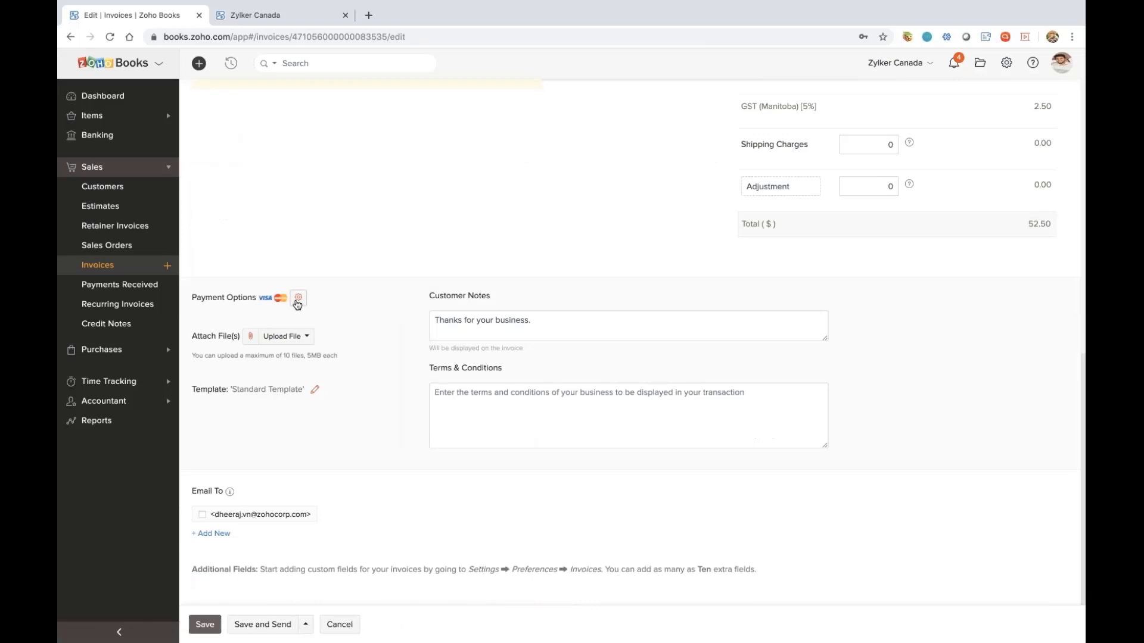
pyautogui.moveTo(298, 305)
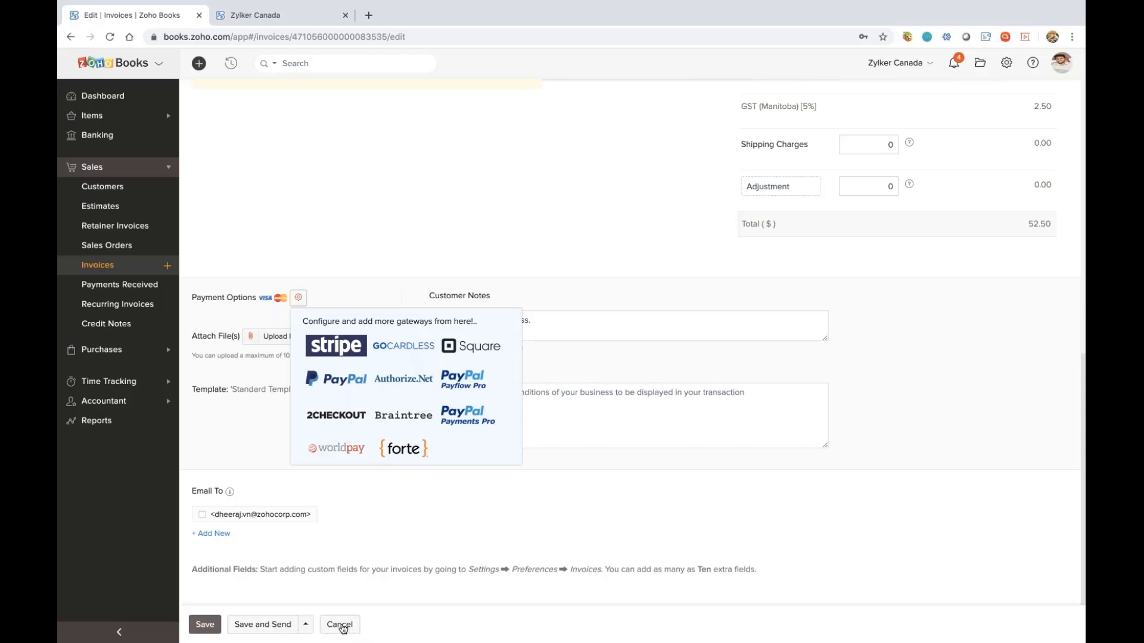
pyautogui.click(339, 624)
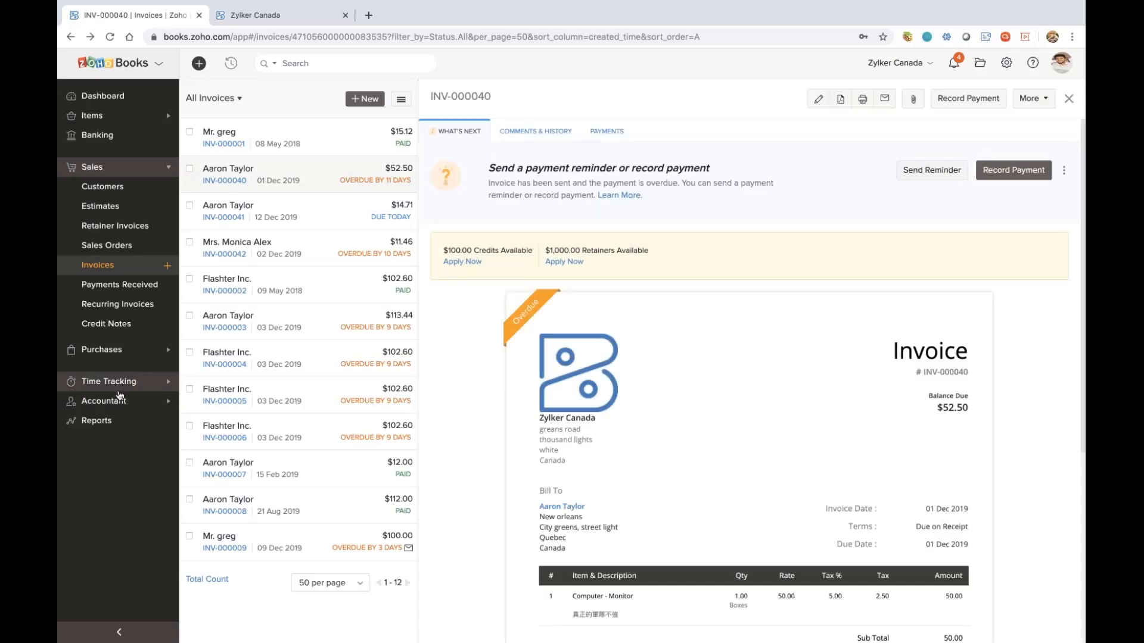
# View the manual journals list, and display the journal entries of the $15.12 invoice dated 08 May 2018
pyautogui.click(113, 401)
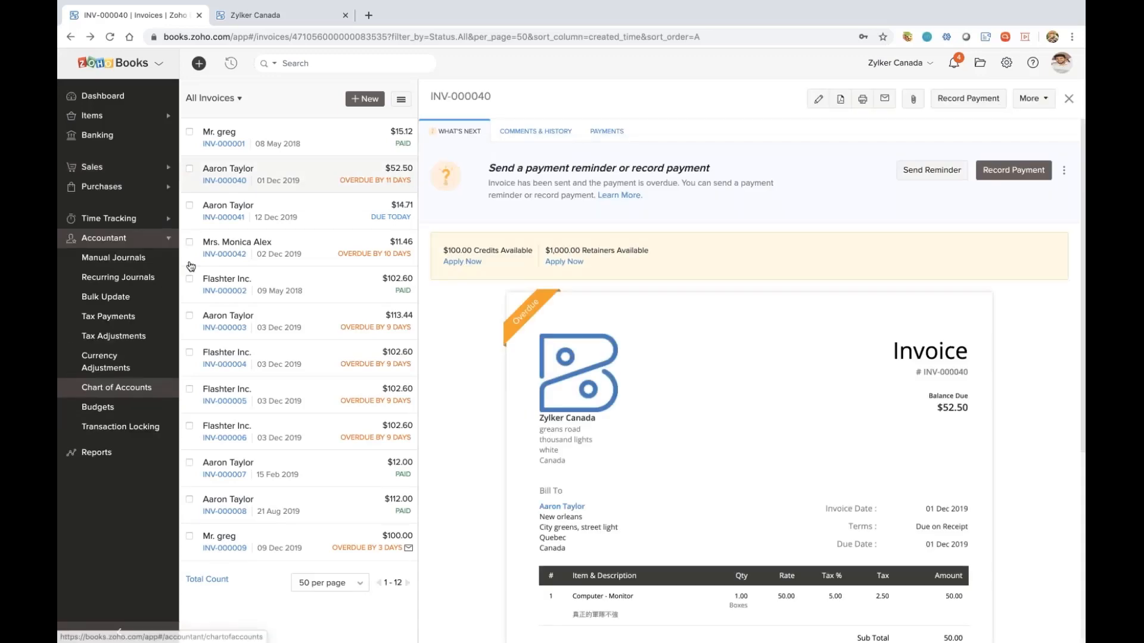
pyautogui.click(117, 259)
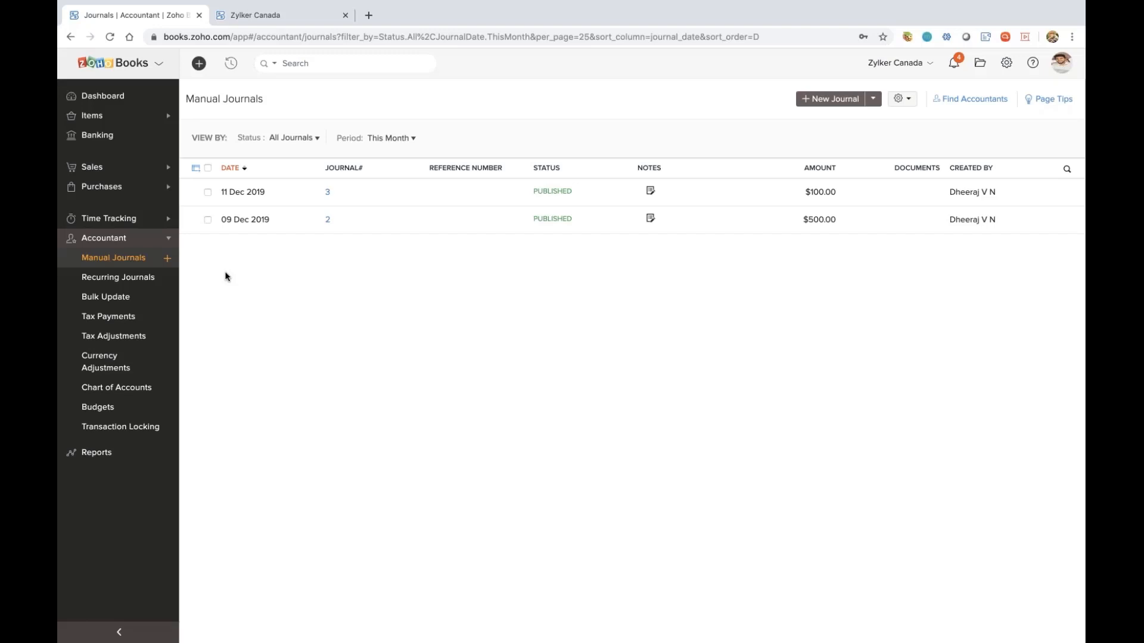
pyautogui.click(92, 167)
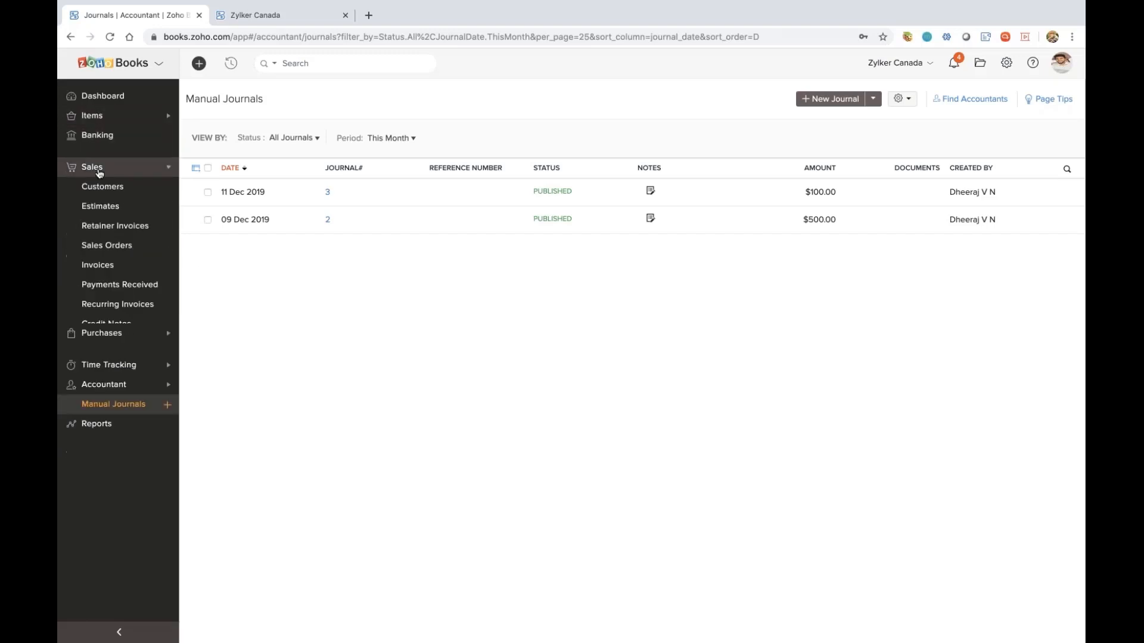
pyautogui.click(93, 268)
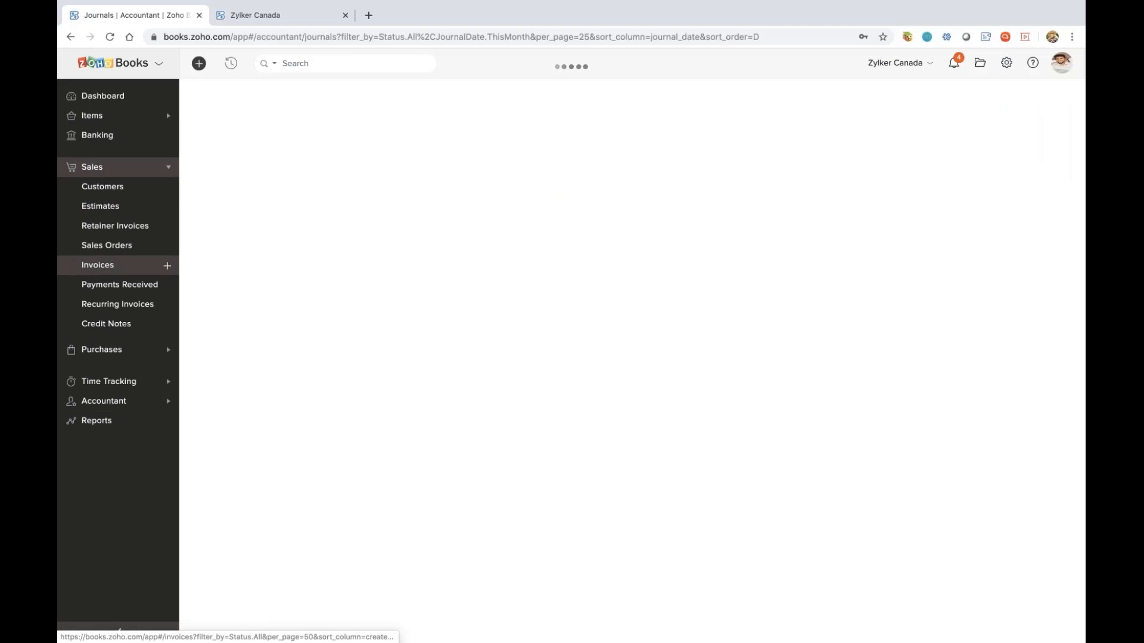
pyautogui.click(653, 152)
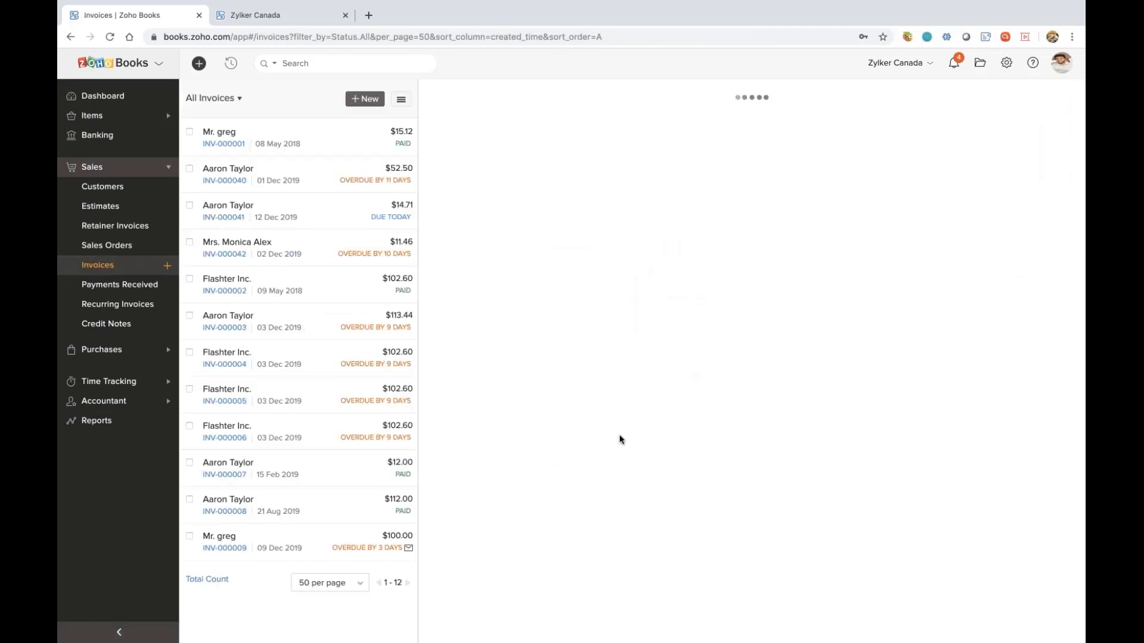
pyautogui.scroll(-2, 620, 439)
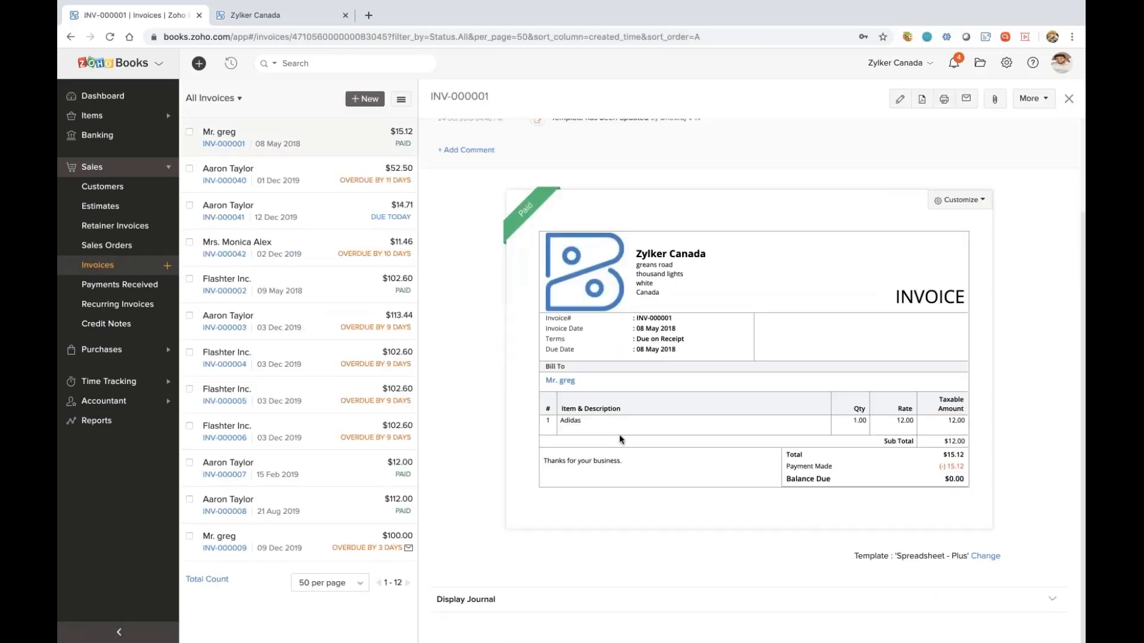
pyautogui.click(464, 602)
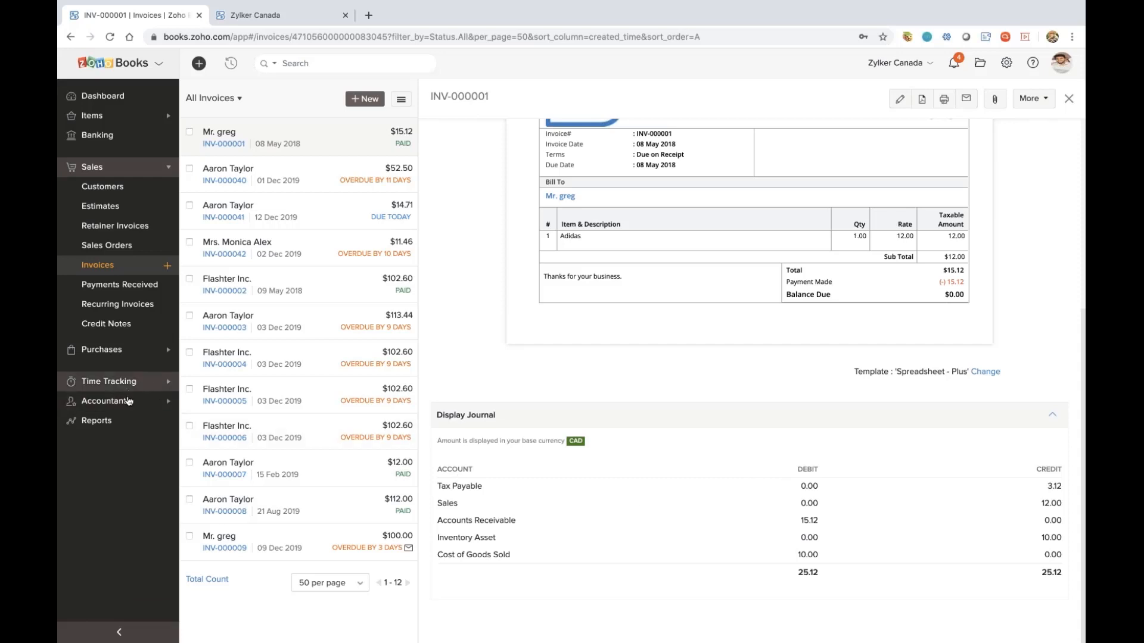
# Examine a blank new manual journal form without saving it, and view the option to create a journal from a template
pyautogui.click(126, 403)
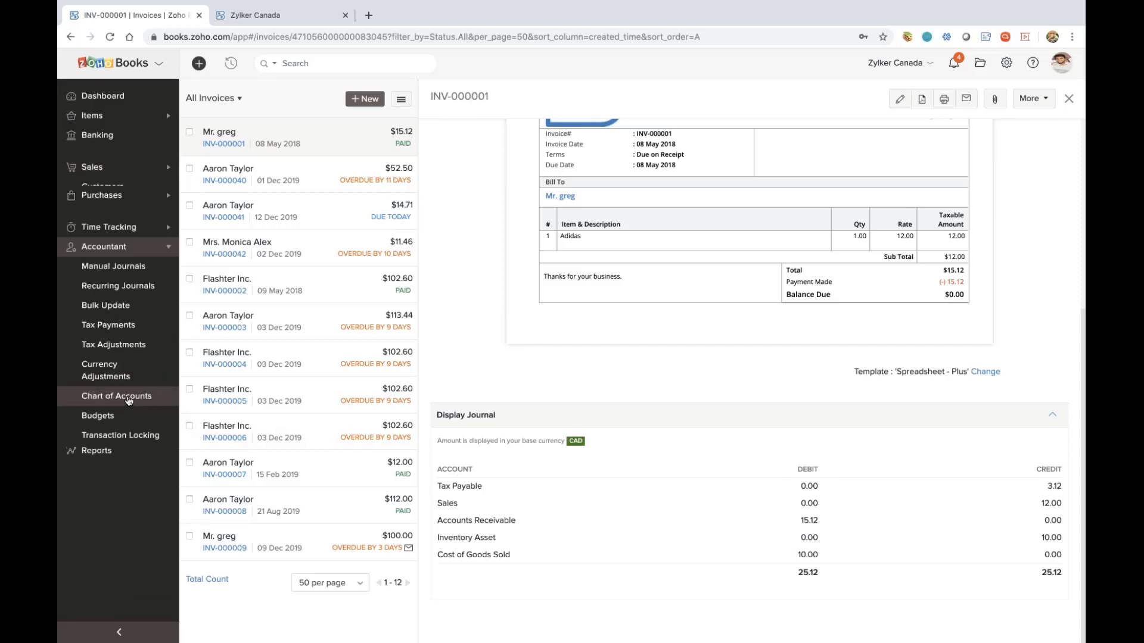
pyautogui.click(123, 265)
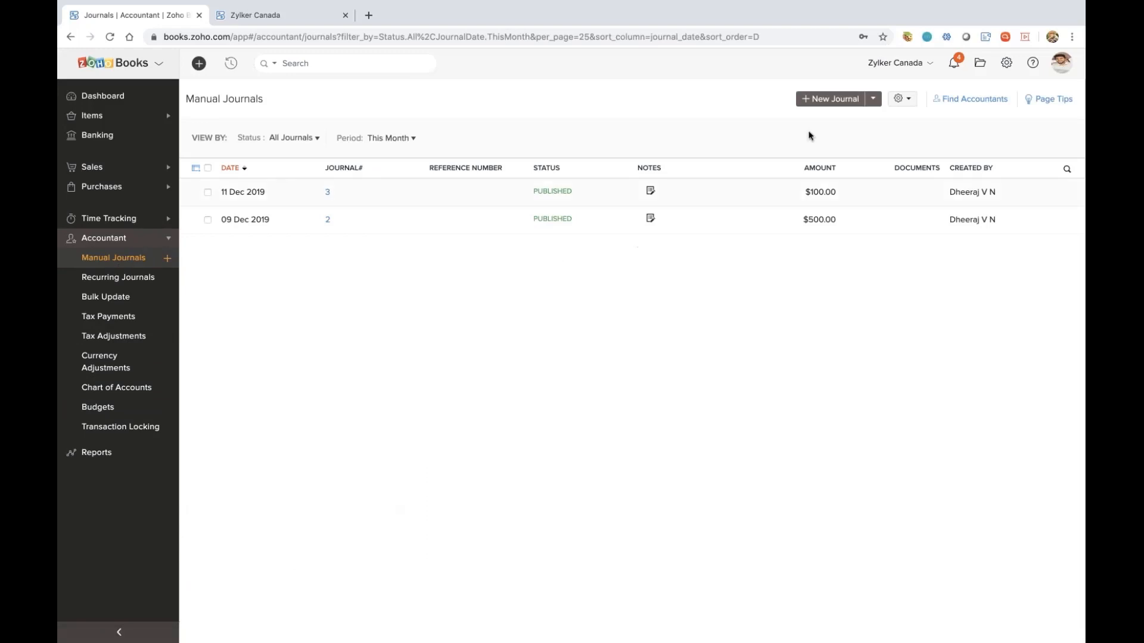
pyautogui.click(832, 101)
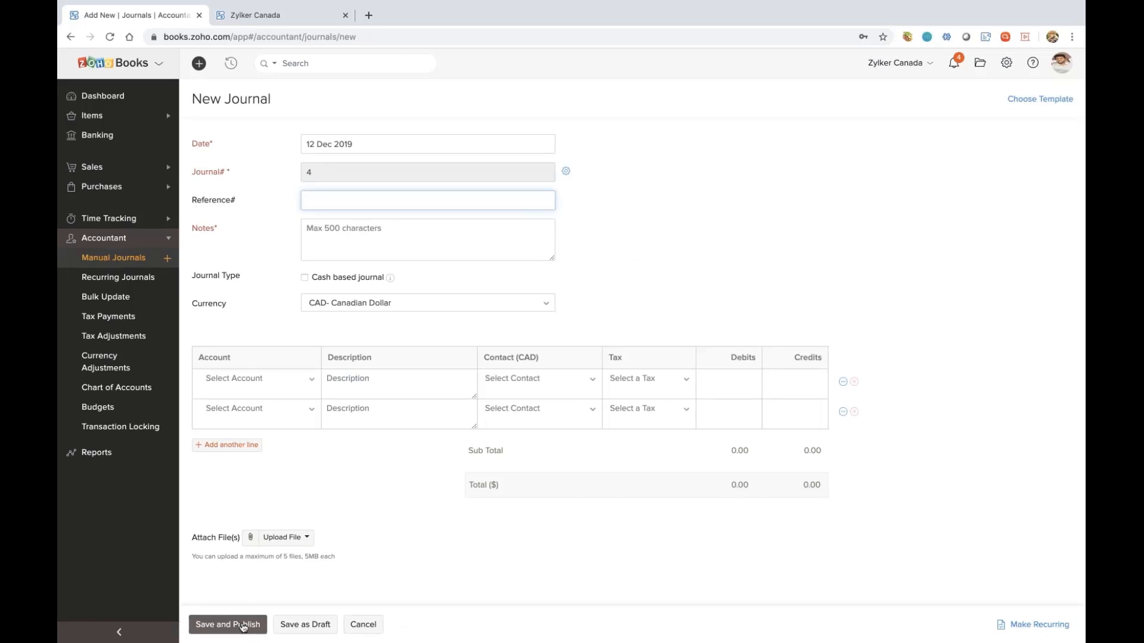
pyautogui.click(378, 631)
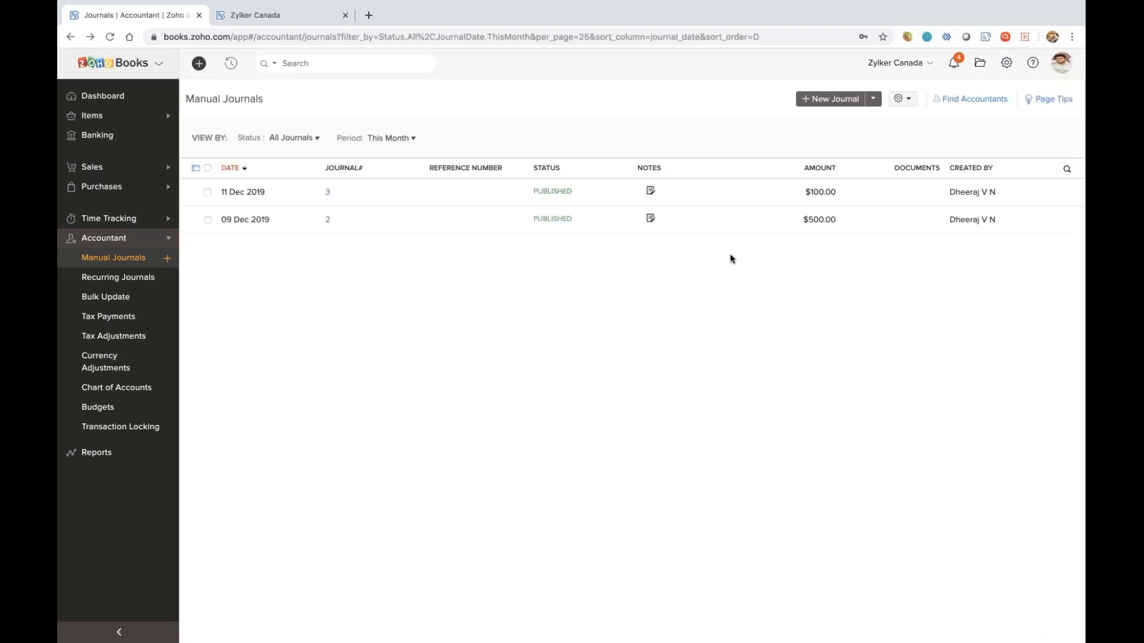
pyautogui.click(873, 100)
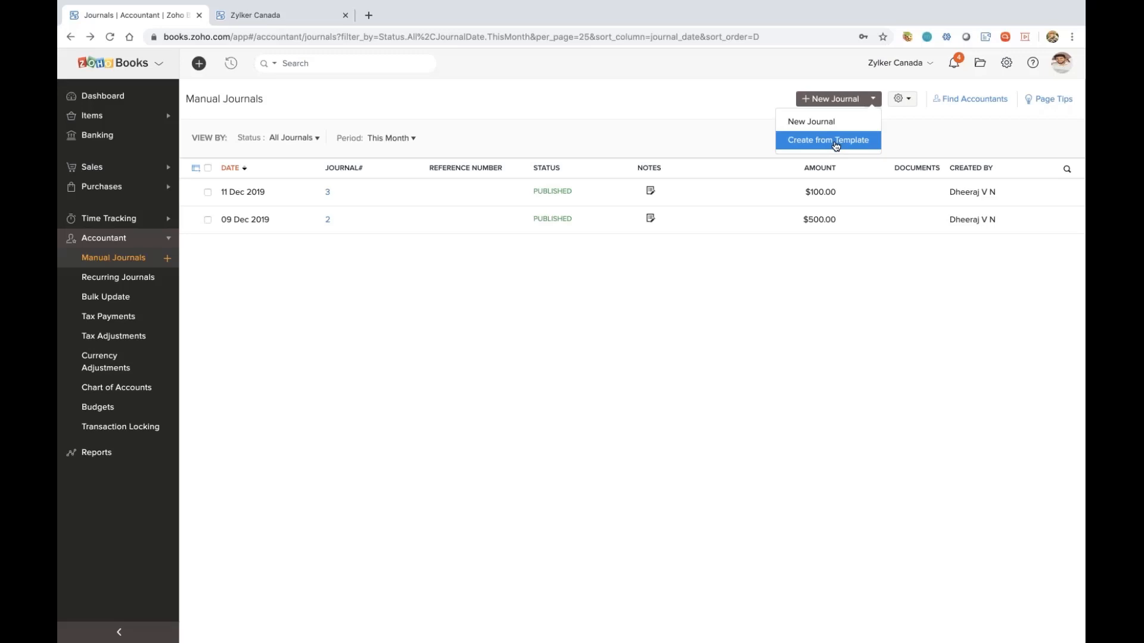
pyautogui.click(727, 135)
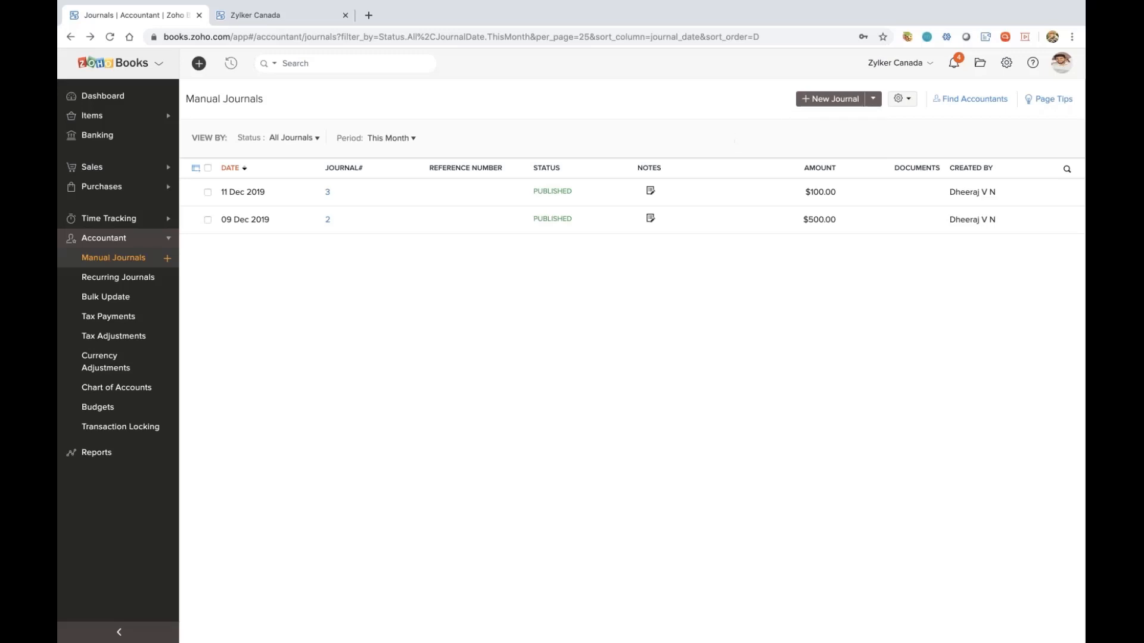
# View the tax dues under Tax Payments and the list of budgets
pyautogui.click(102, 322)
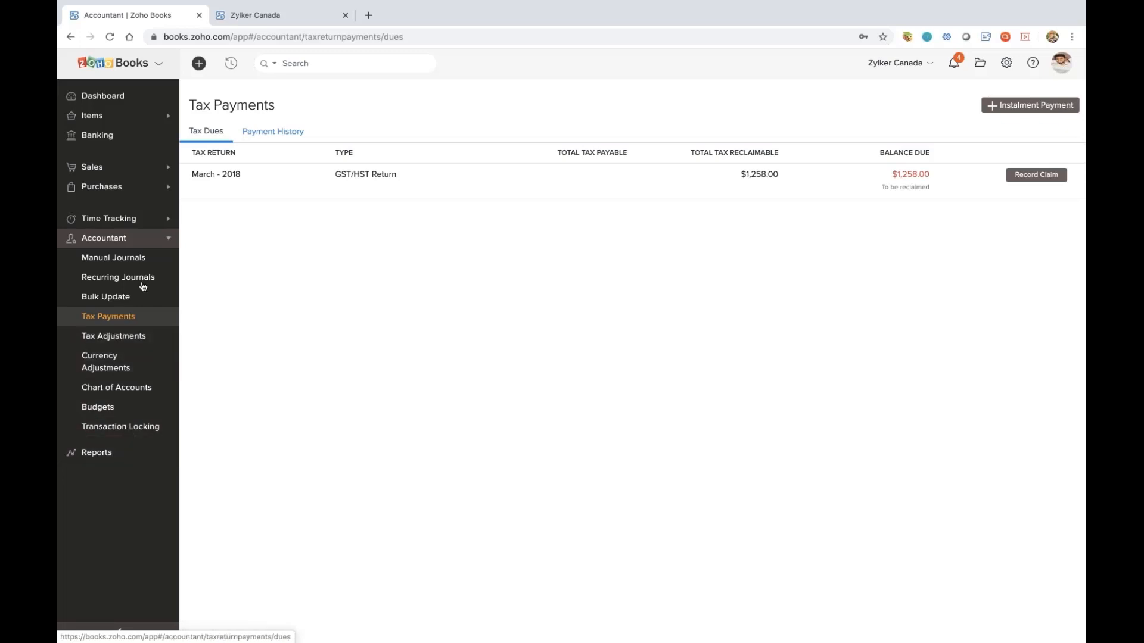
pyautogui.click(118, 409)
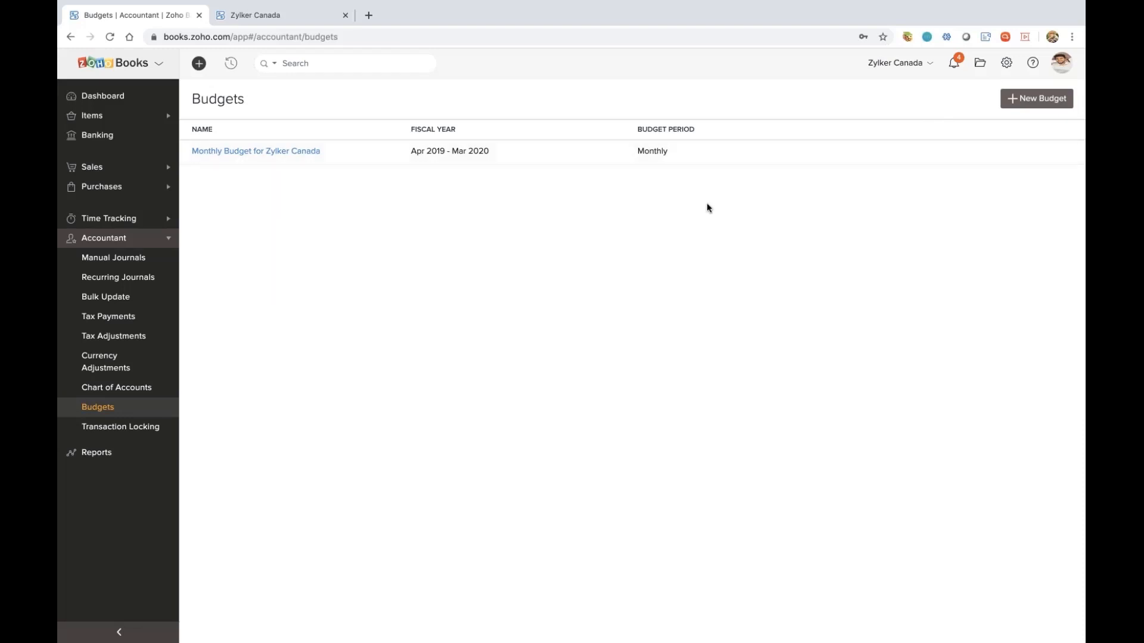
# Open the Chart of Accounts and look through all accounts and their types
pyautogui.click(128, 386)
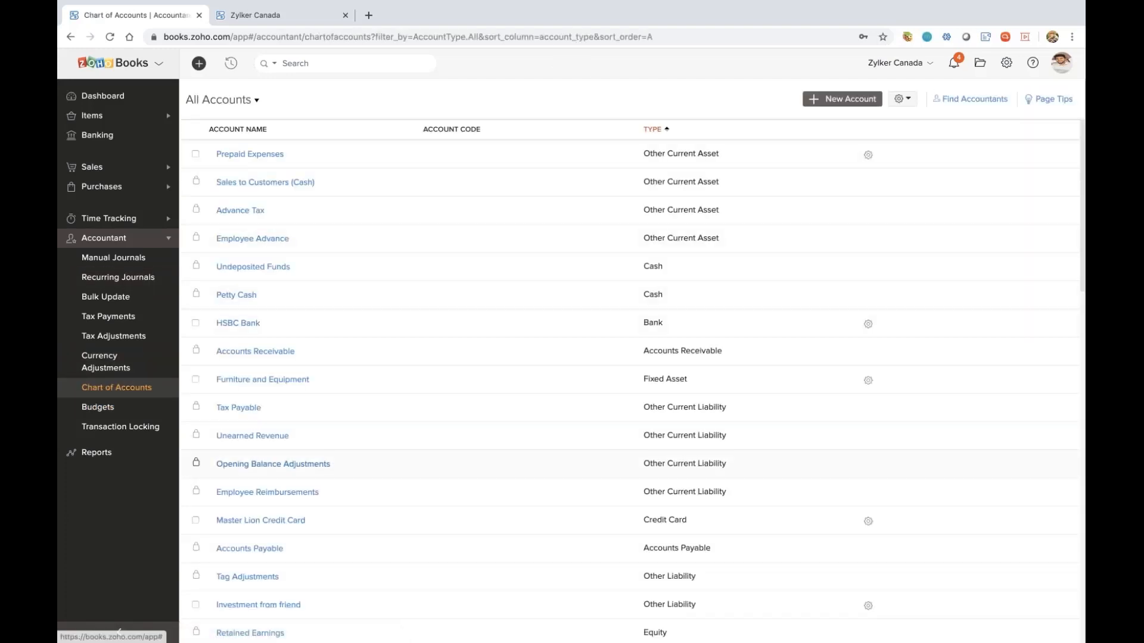
pyautogui.scroll(-5, 306, 463)
pyautogui.scroll(5, 306, 463)
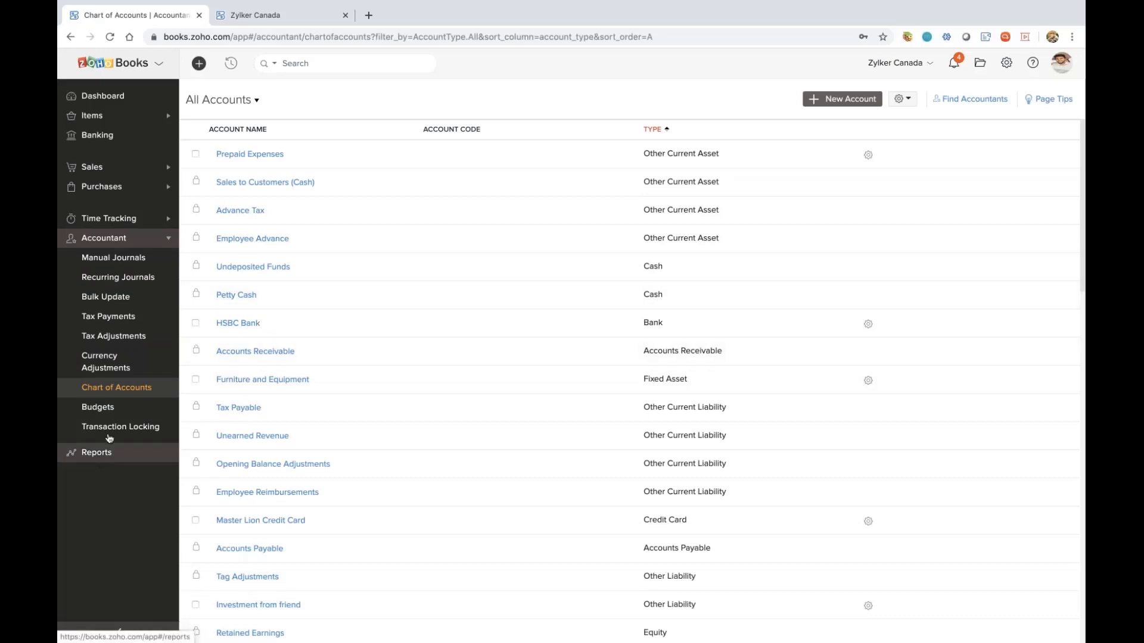
# View the 12 Dec 2019 entry in the Bulk Update history and open the expense it updated
pyautogui.click(114, 302)
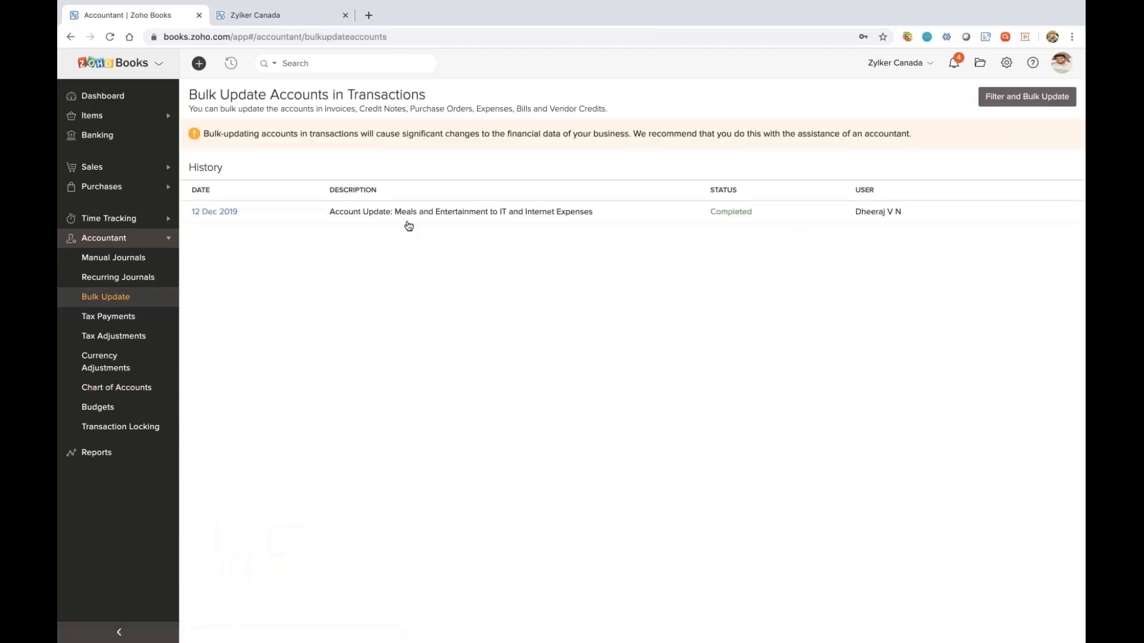
pyautogui.click(410, 222)
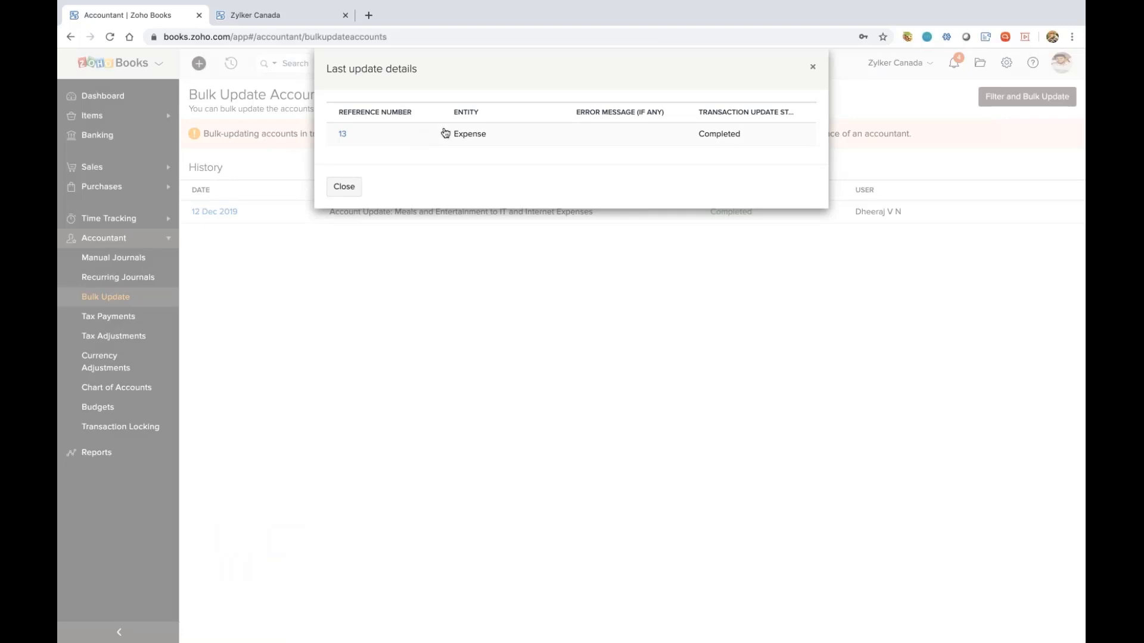
pyautogui.click(342, 133)
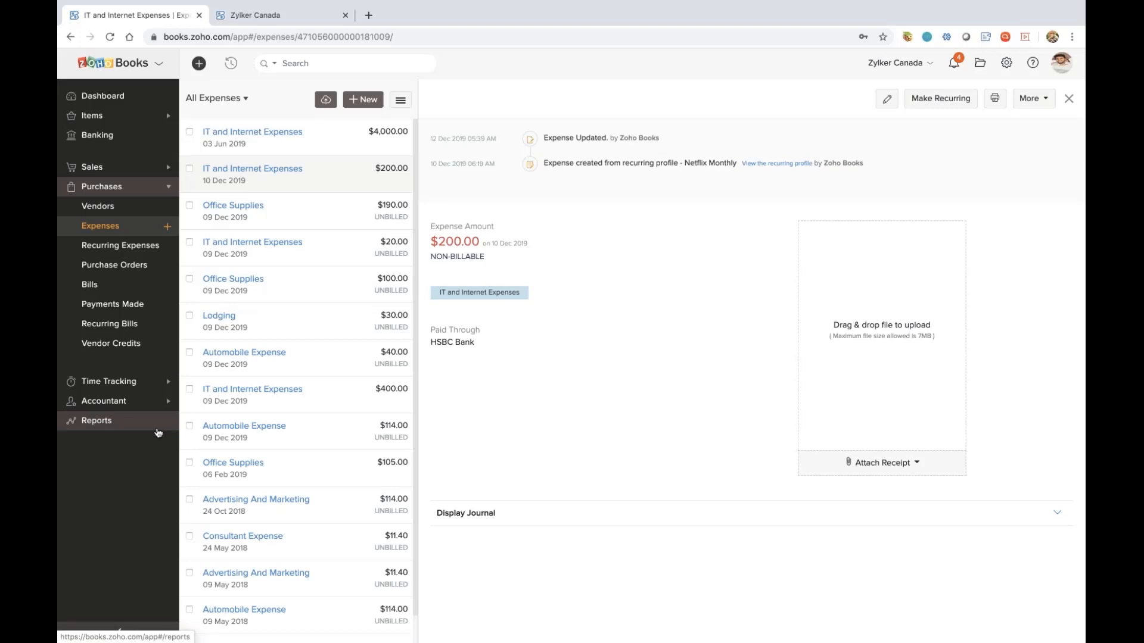
# Open the overview of available reports
pyautogui.click(107, 422)
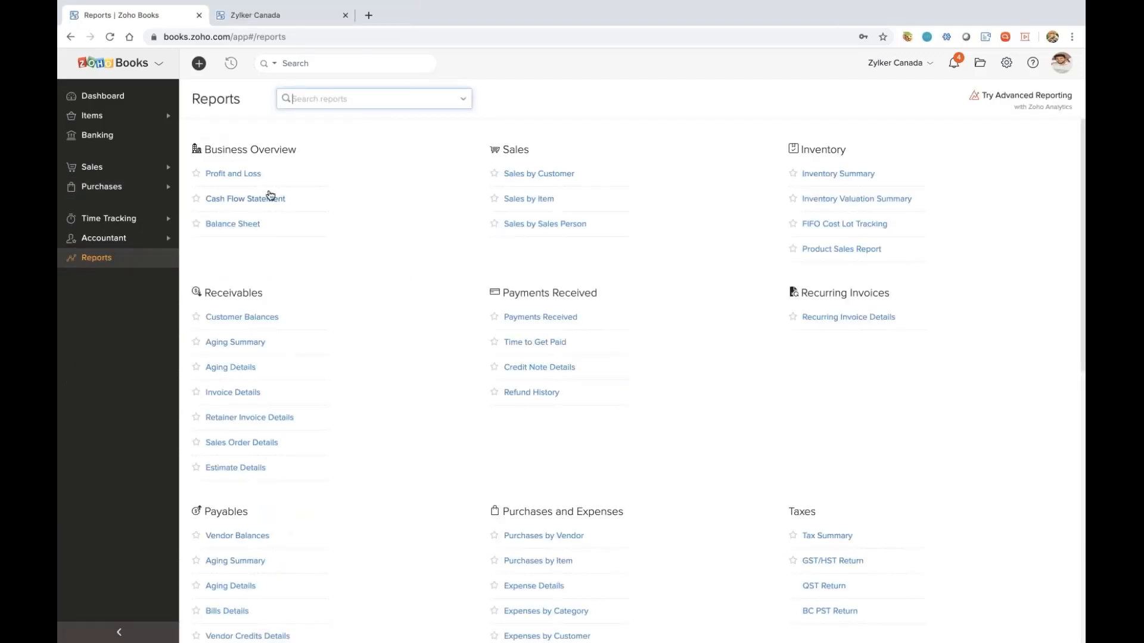
# Review the Profit and Loss report for this month and open the transactions behind the General Income account
pyautogui.click(237, 180)
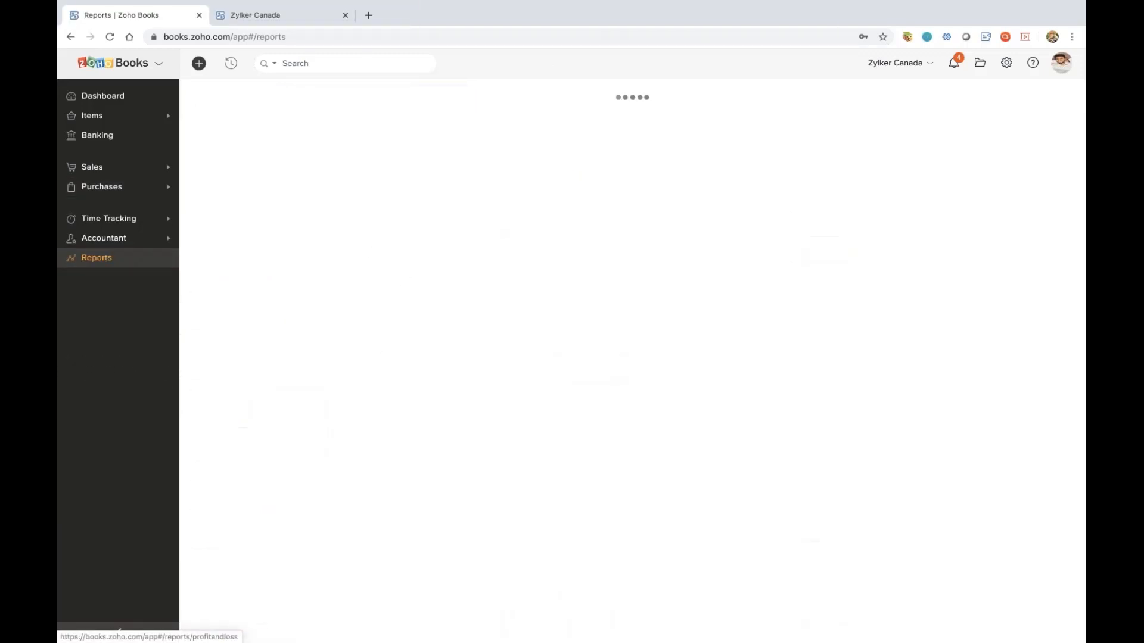
pyautogui.scroll(-3, 405, 405)
pyautogui.scroll(3, 393, 365)
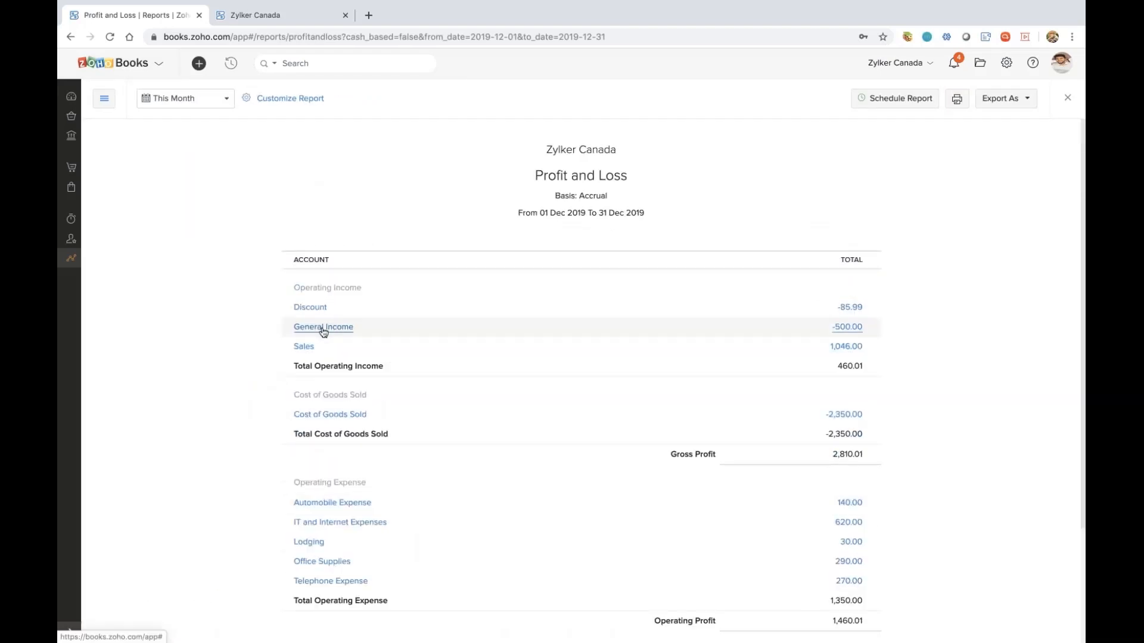
pyautogui.click(323, 329)
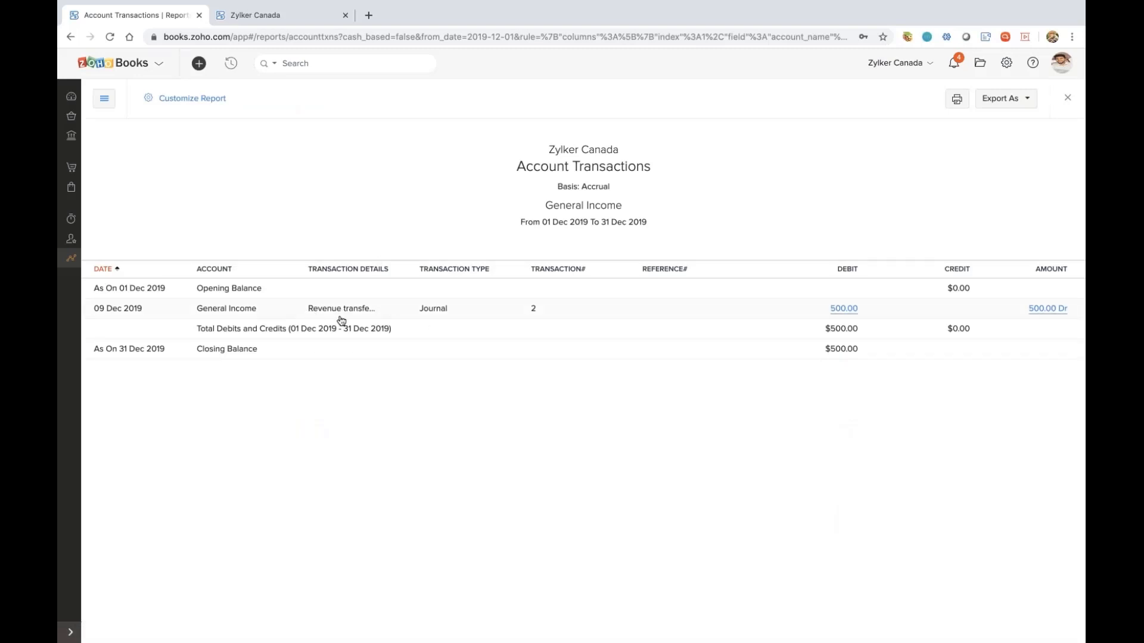
# Reopen the Profit and Loss report and view the available report basis choices in its customization settings without applying any change
pyautogui.click(73, 260)
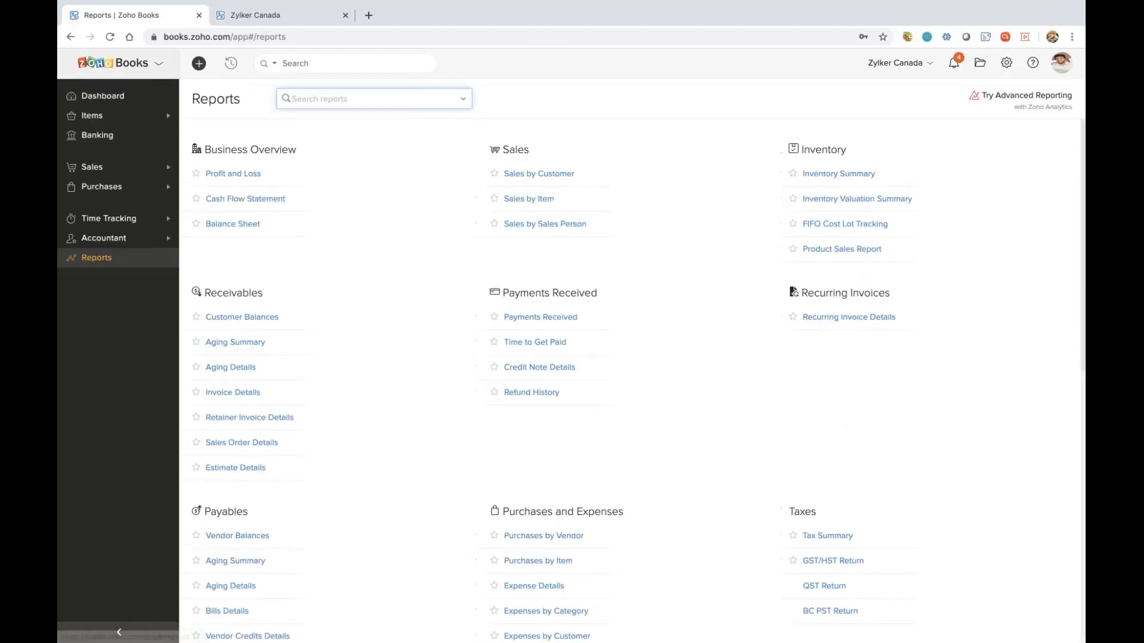
pyautogui.click(220, 173)
pyautogui.click(354, 99)
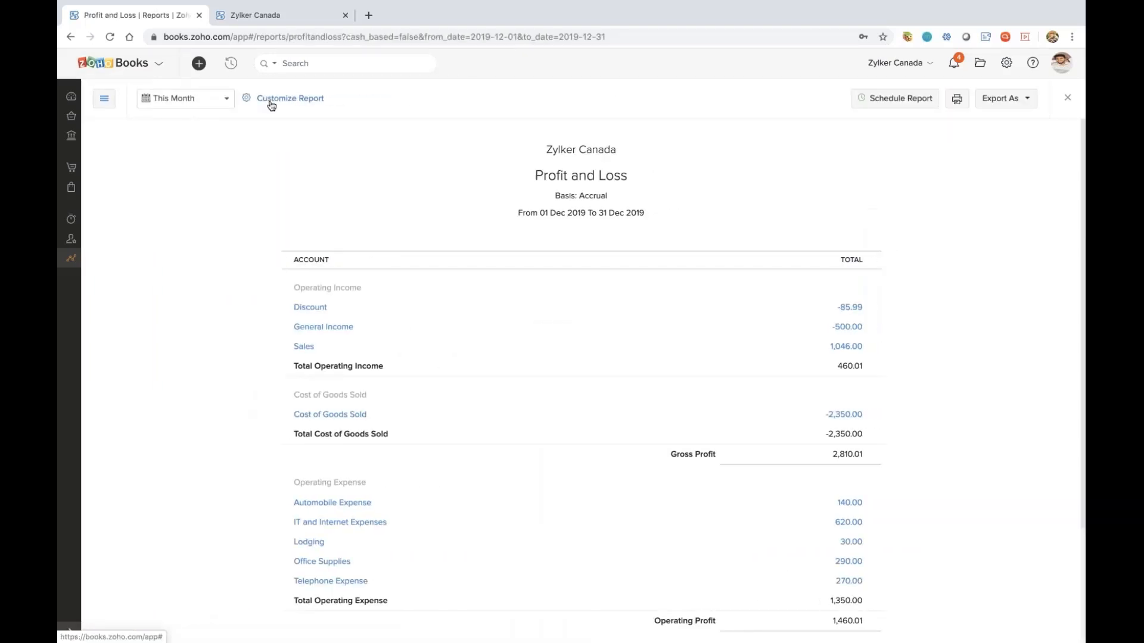
pyautogui.click(465, 211)
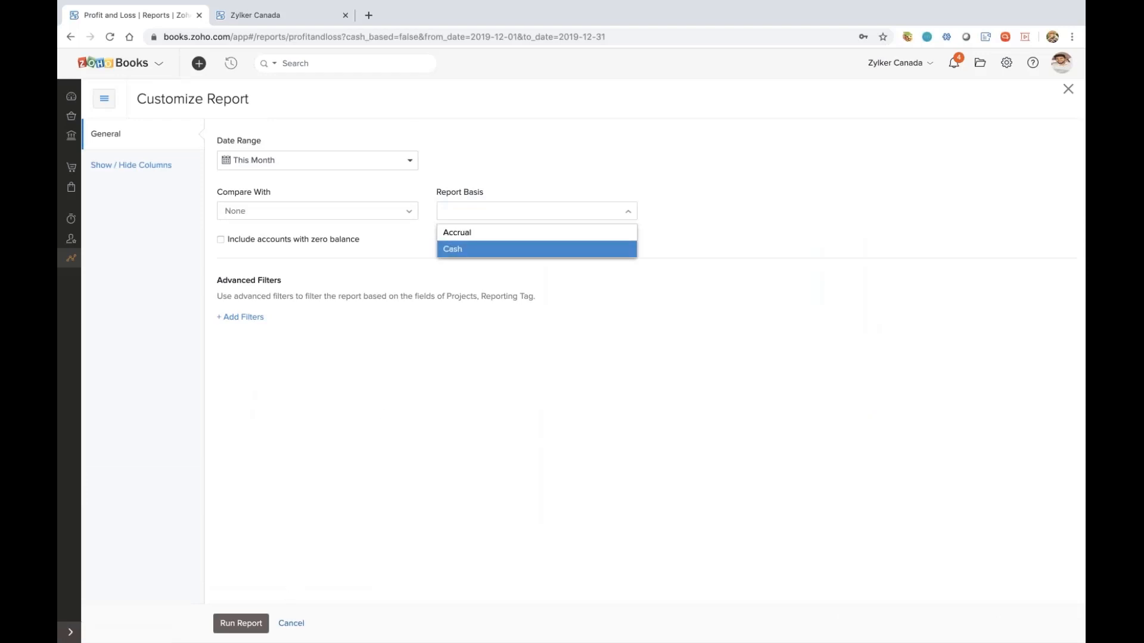
pyautogui.click(291, 624)
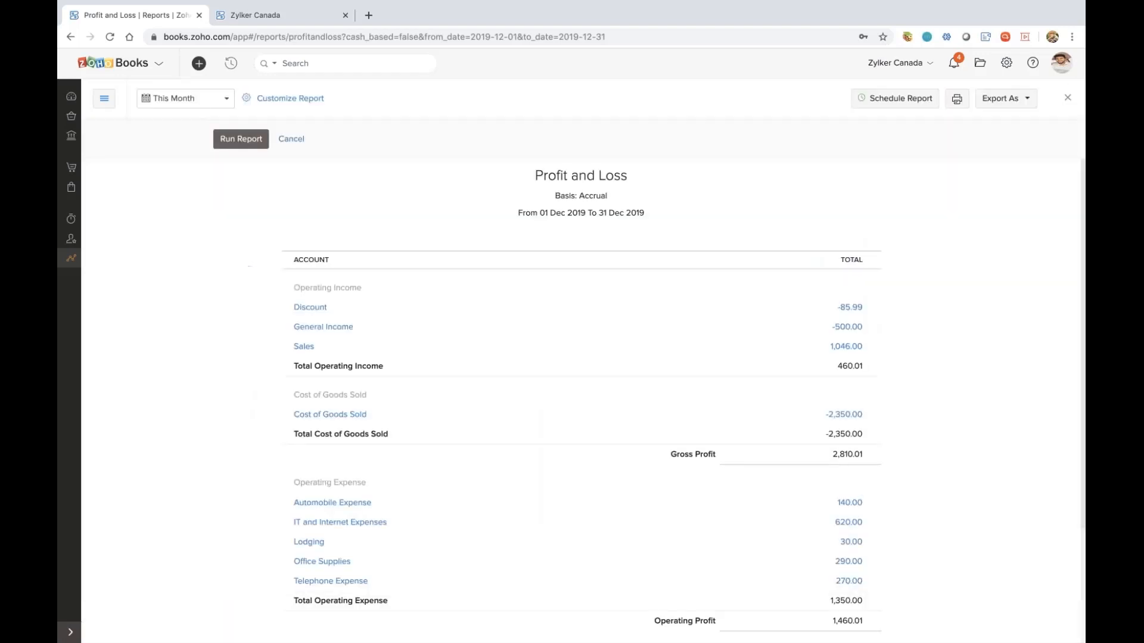
# Return to the organization's dashboard
pyautogui.click(68, 99)
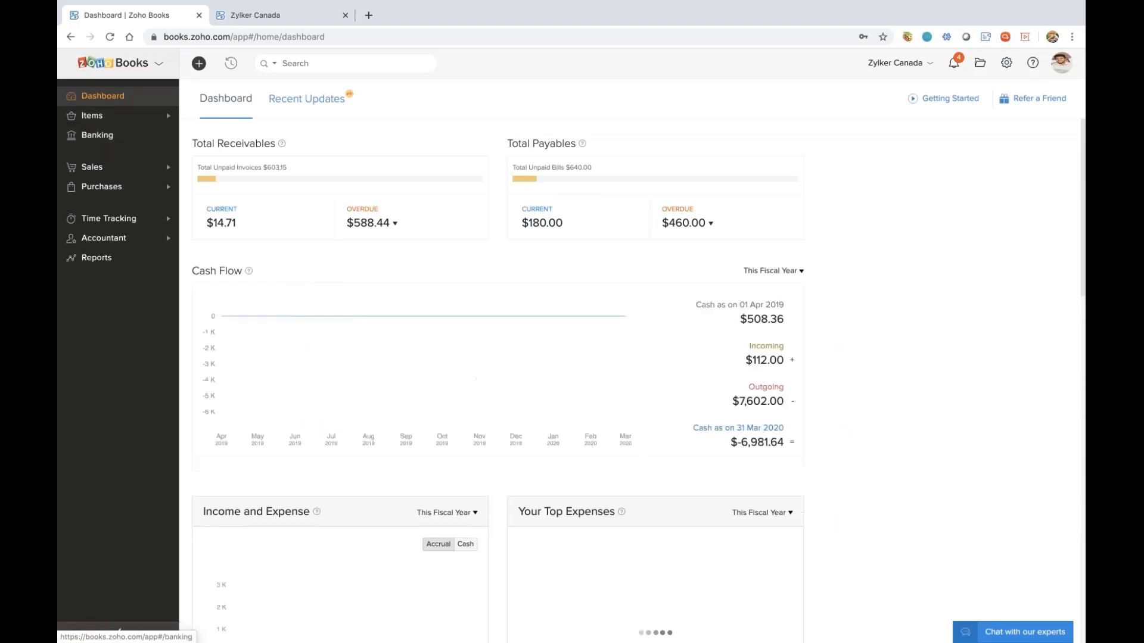